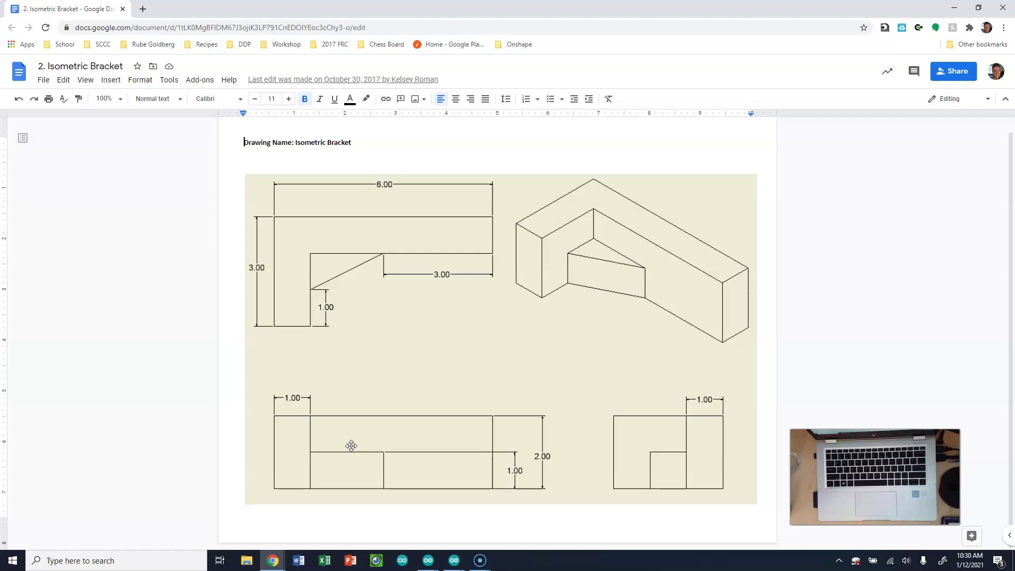
- Restore the Google Docs Isometric Bracket window to a smaller size so the desktop shows around it
{"action": "left_click", "coordinate": [358, 353]}
{"action": "left_click_drag", "start_coordinate": [539, 13], "coordinate": [433, 51]}
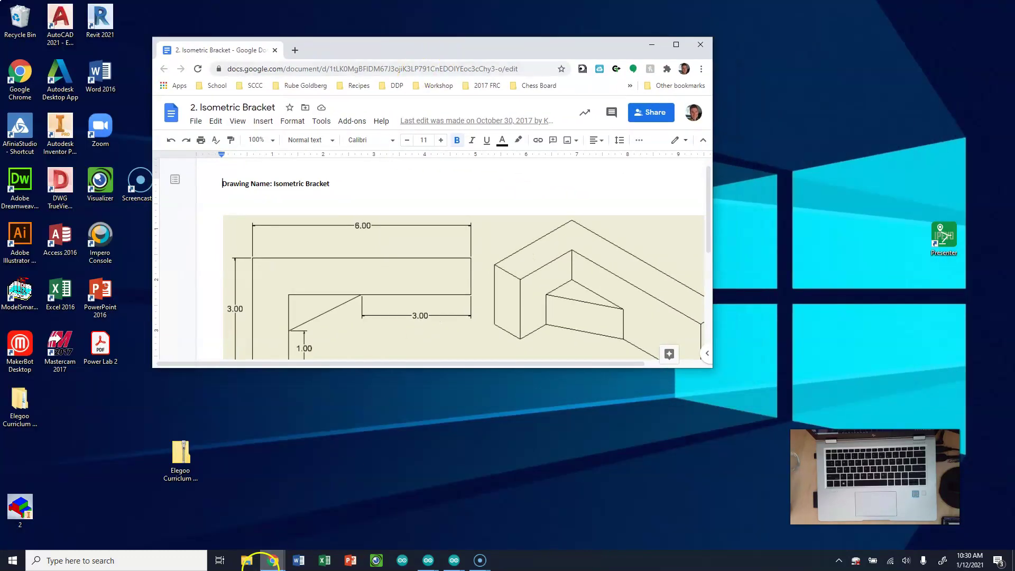
{"action": "mouse_move", "coordinate": [272, 565]}
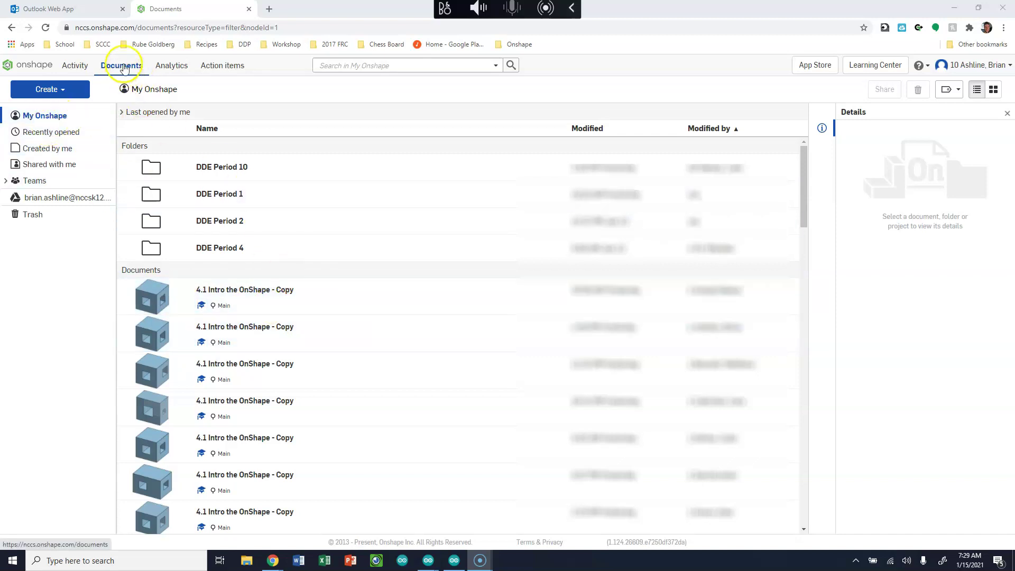
- Create a new folder named 1 at the top of My Onshape
{"action": "left_click", "coordinate": [52, 91]}
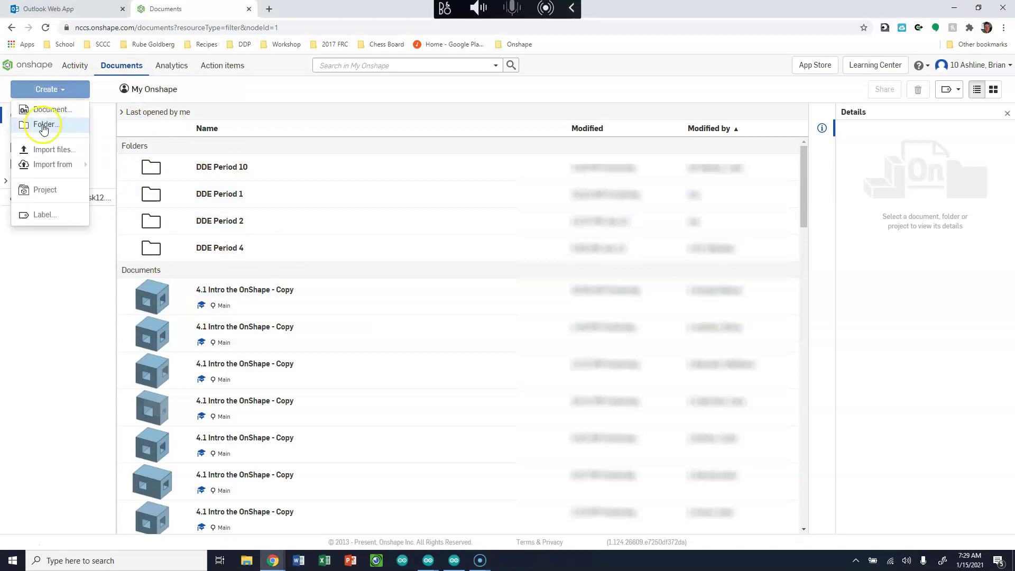
{"action": "left_click", "coordinate": [46, 129]}
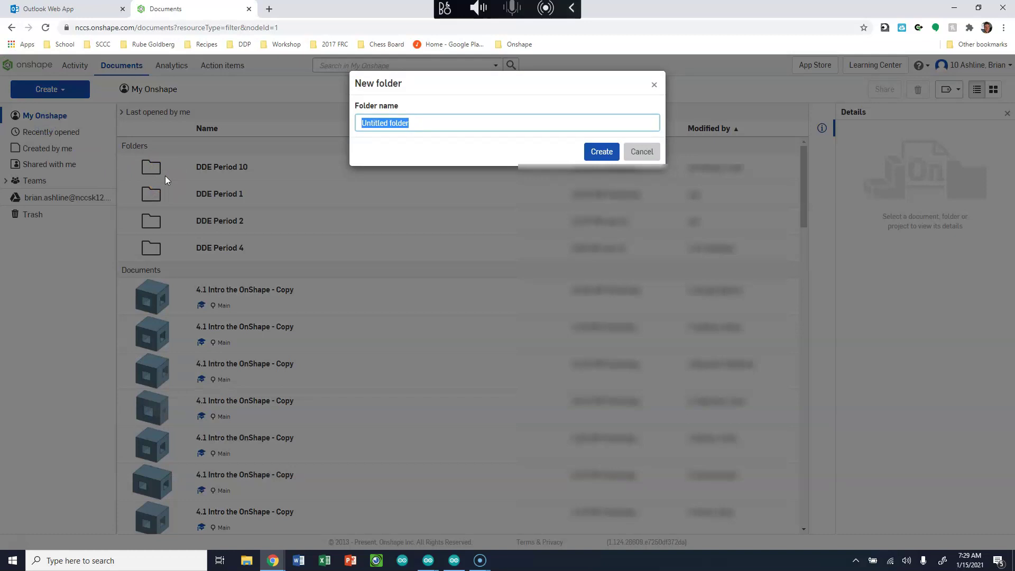
{"action": "key", "text": "Return"}
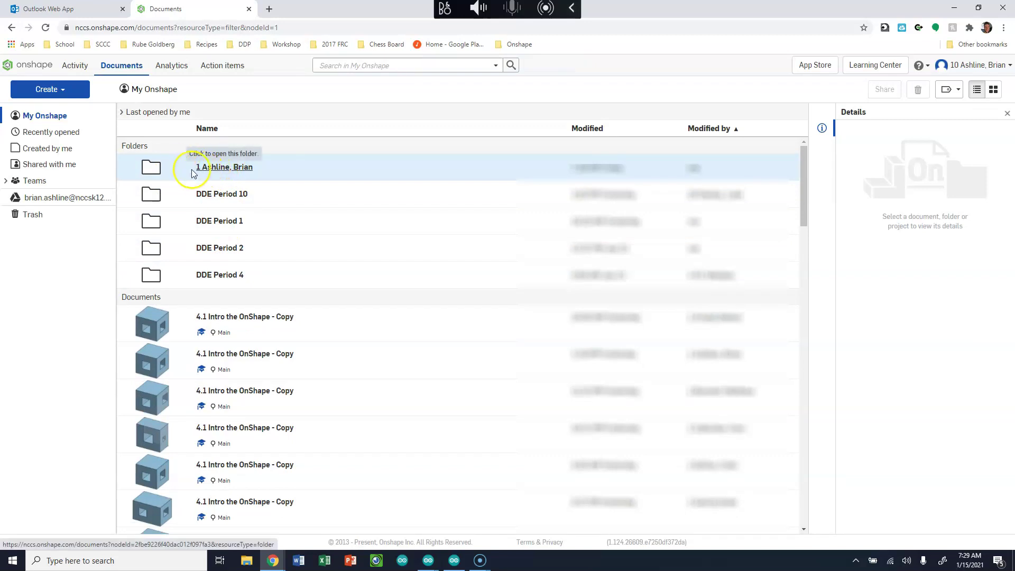
{"action": "right_click", "coordinate": [220, 169]}
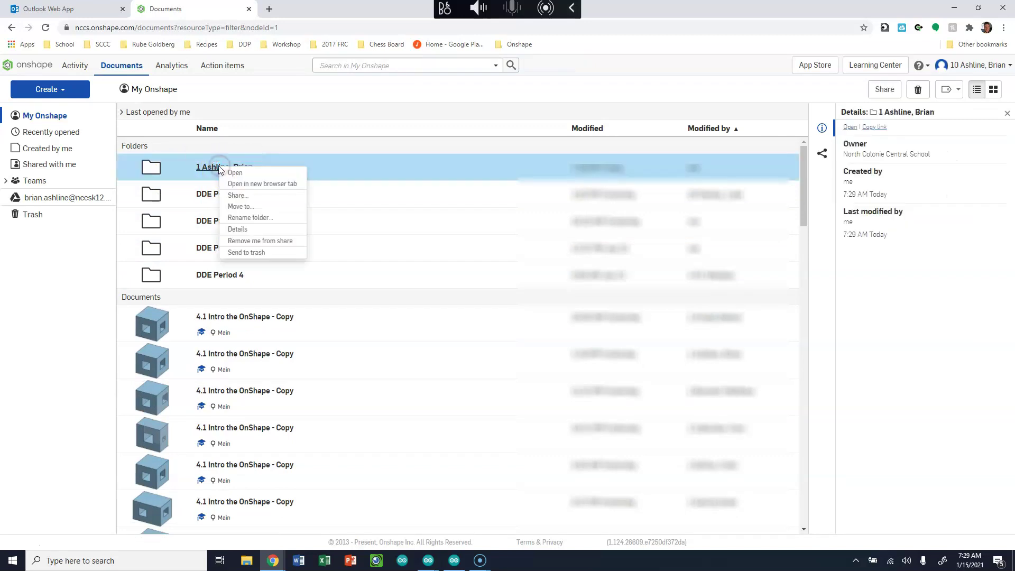
{"action": "left_click", "coordinate": [242, 196]}
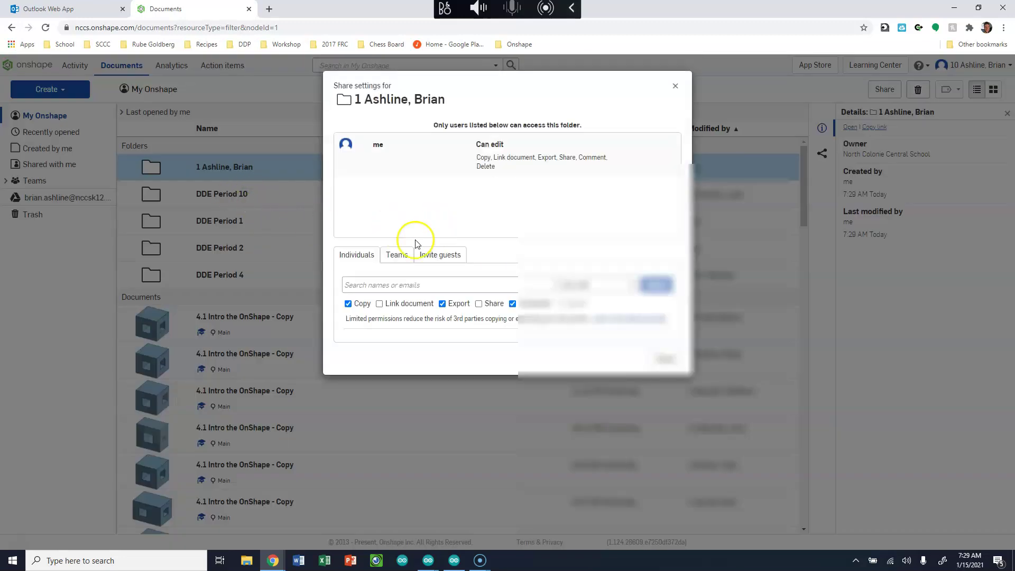
{"action": "left_click", "coordinate": [370, 284]}
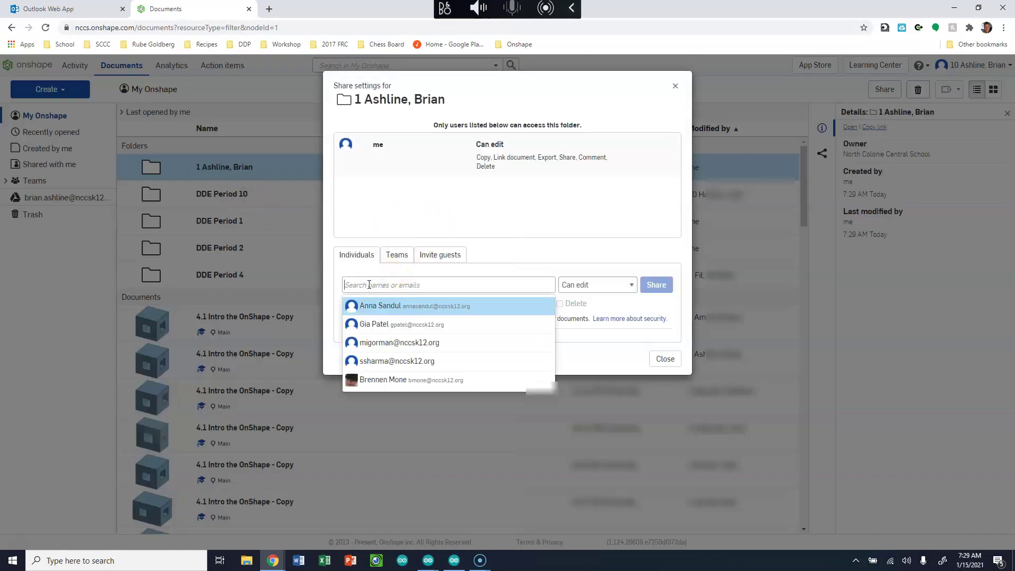
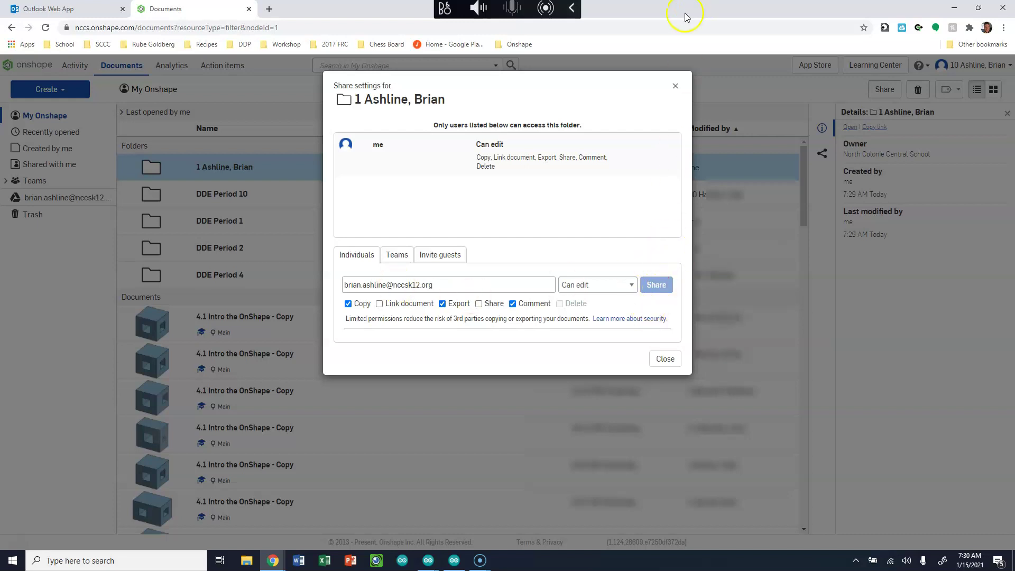
{"action": "left_click", "coordinate": [678, 88]}
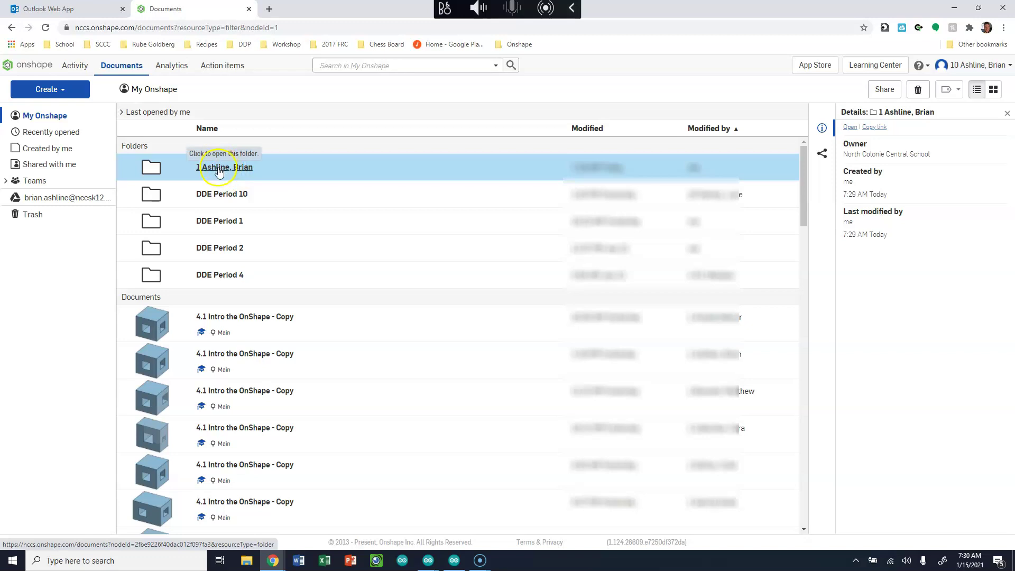
{"action": "left_click", "coordinate": [218, 168]}
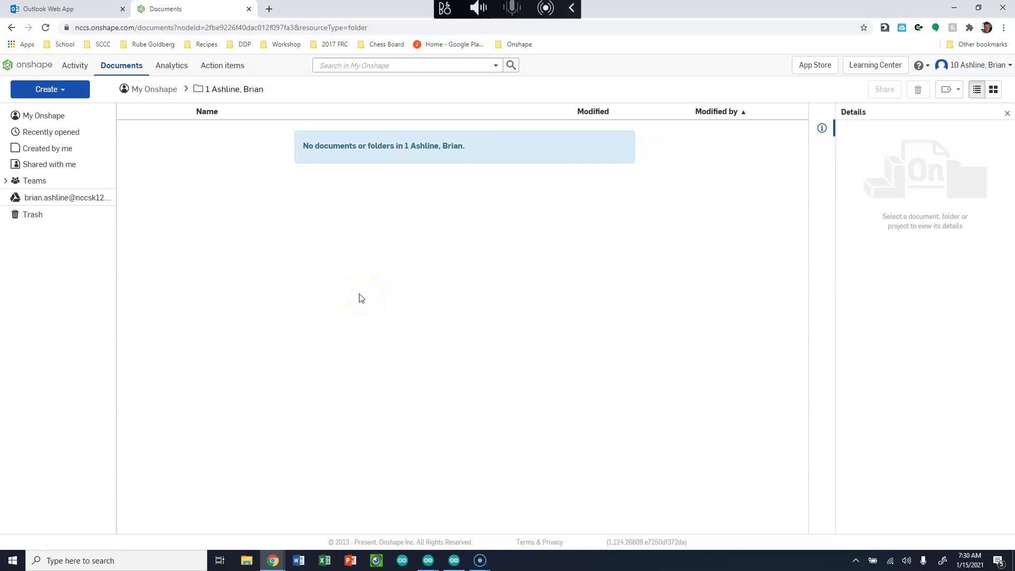
- Create a new document named 4.4 inside the personal folder
{"action": "left_click", "coordinate": [60, 94]}
{"action": "left_click", "coordinate": [45, 109]}
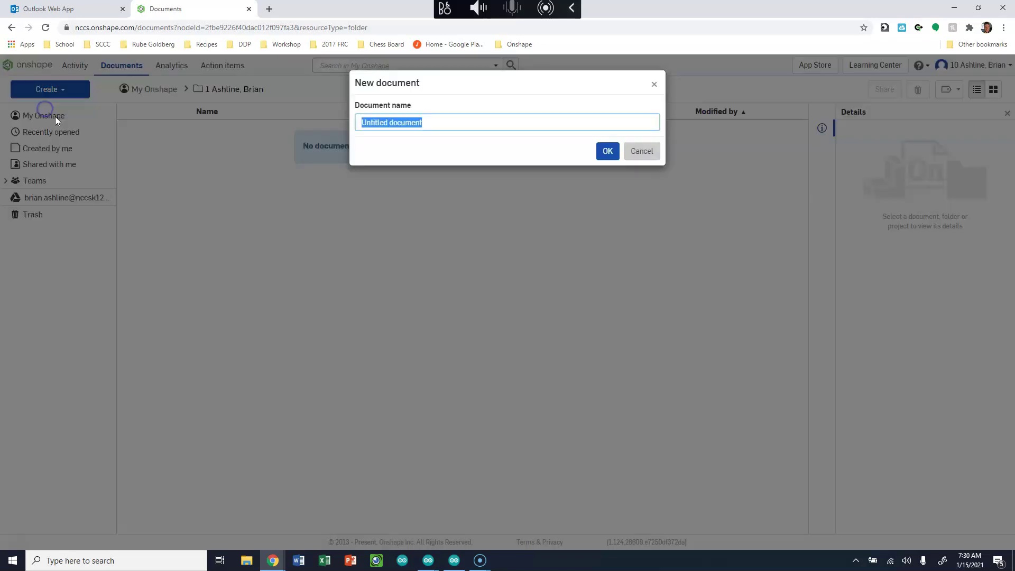
{"action": "type", "text": "4.4"}
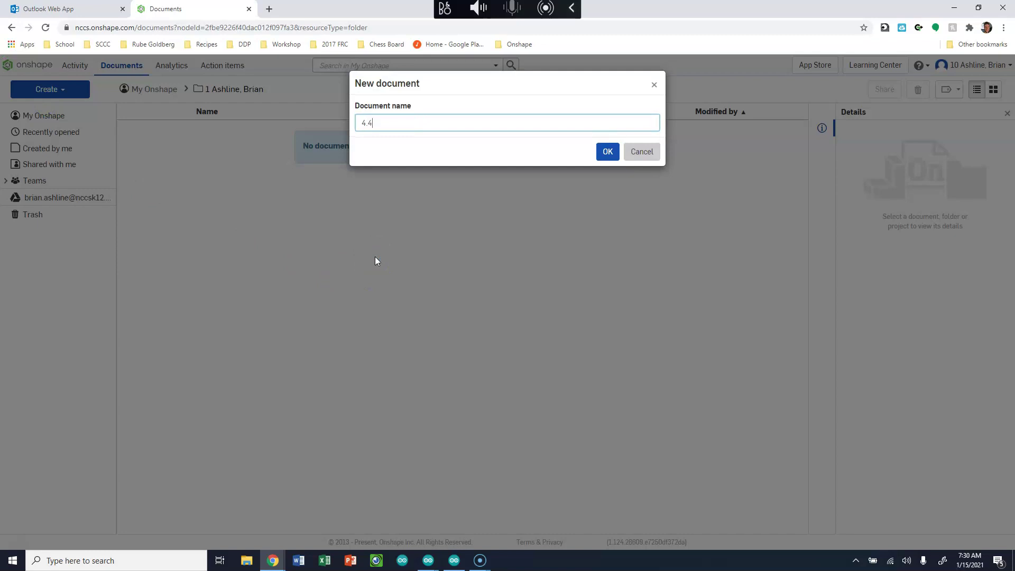
{"action": "key", "text": "Return"}
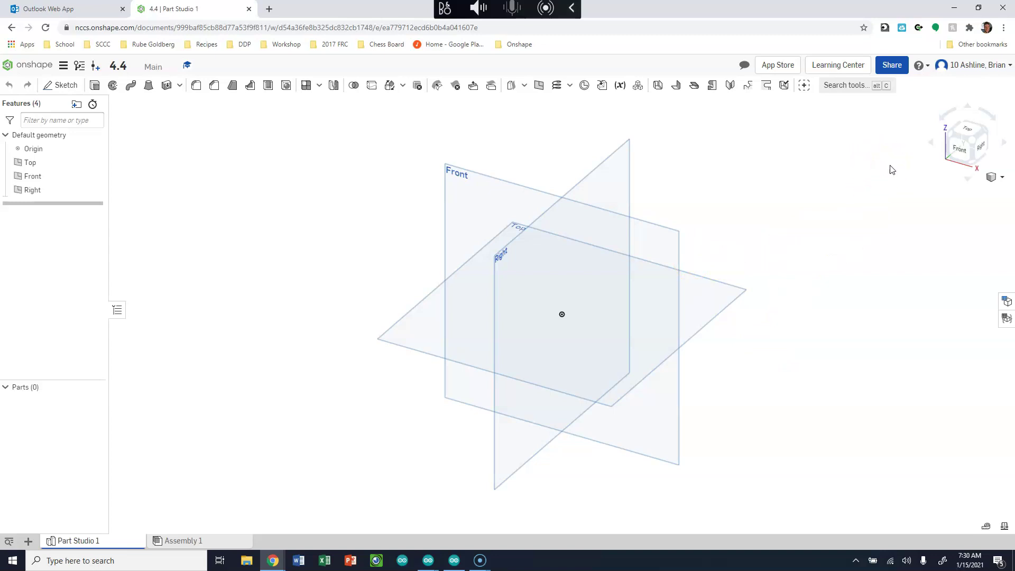
- View the sharing settings for document 4.4, then close them
{"action": "left_click", "coordinate": [893, 65]}
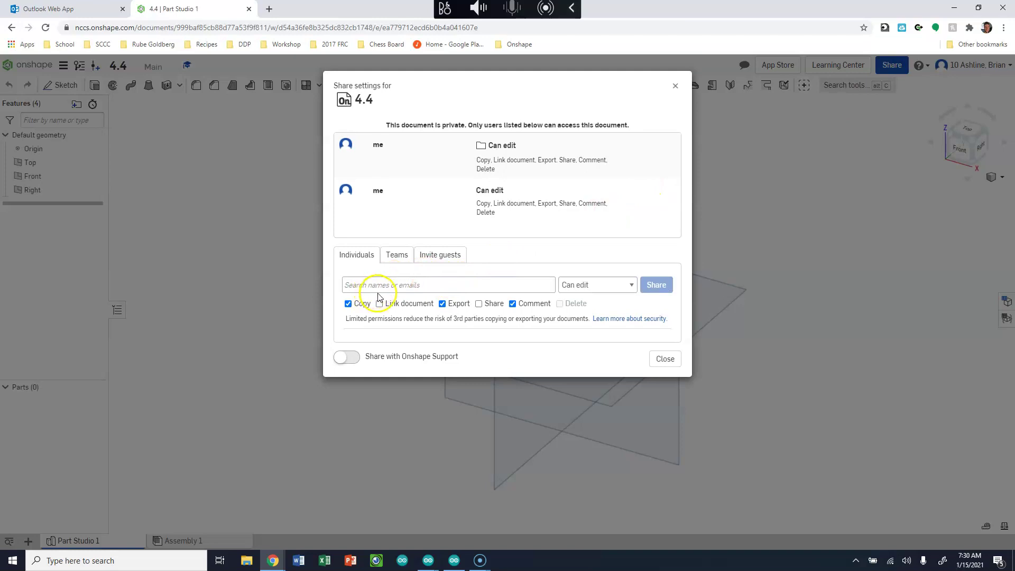
{"action": "left_click", "coordinate": [675, 89]}
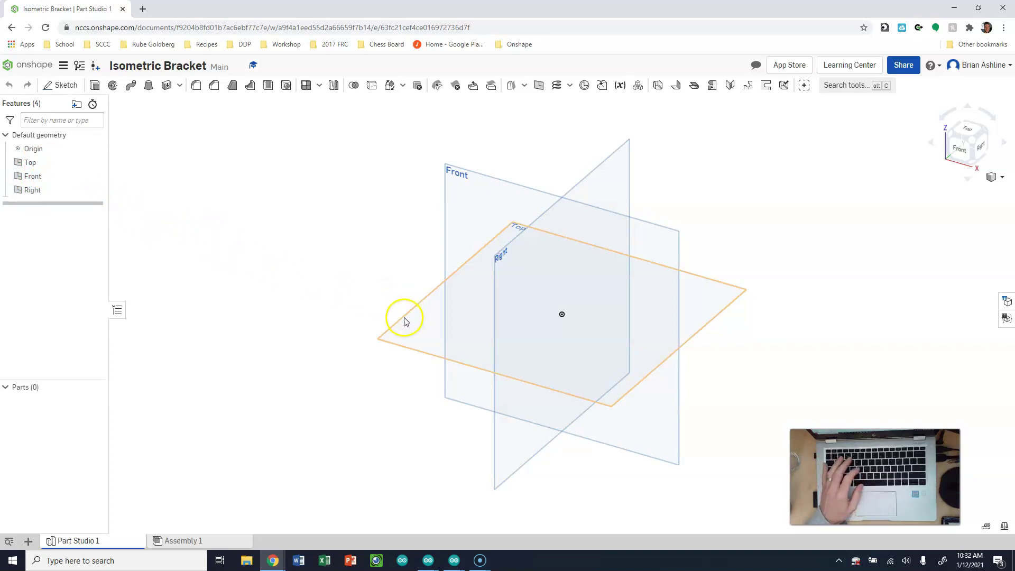
- Start Sketch 1 on the Top plane and view it straight from above
{"action": "left_click", "coordinate": [68, 86]}
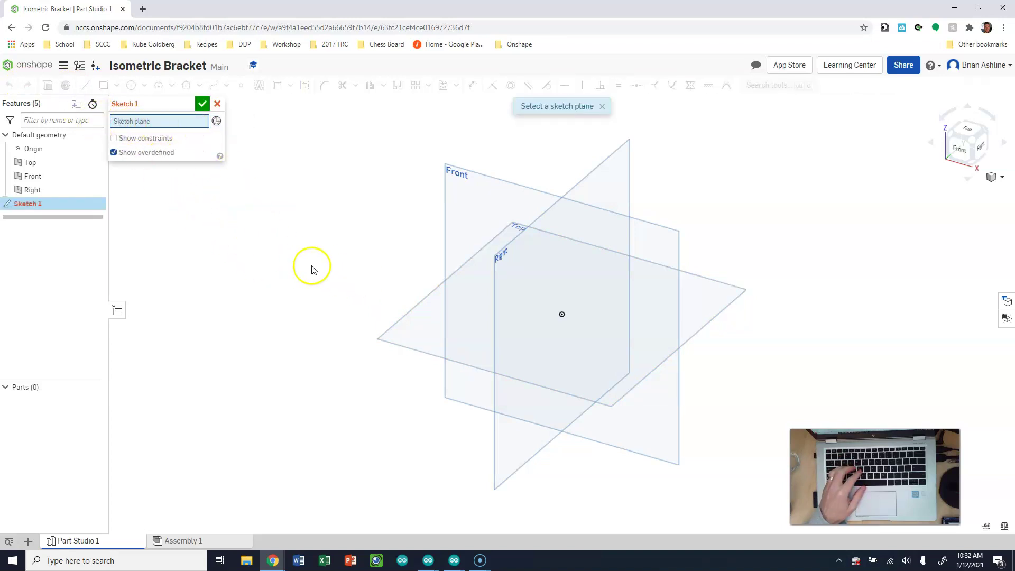
{"action": "left_click", "coordinate": [393, 348]}
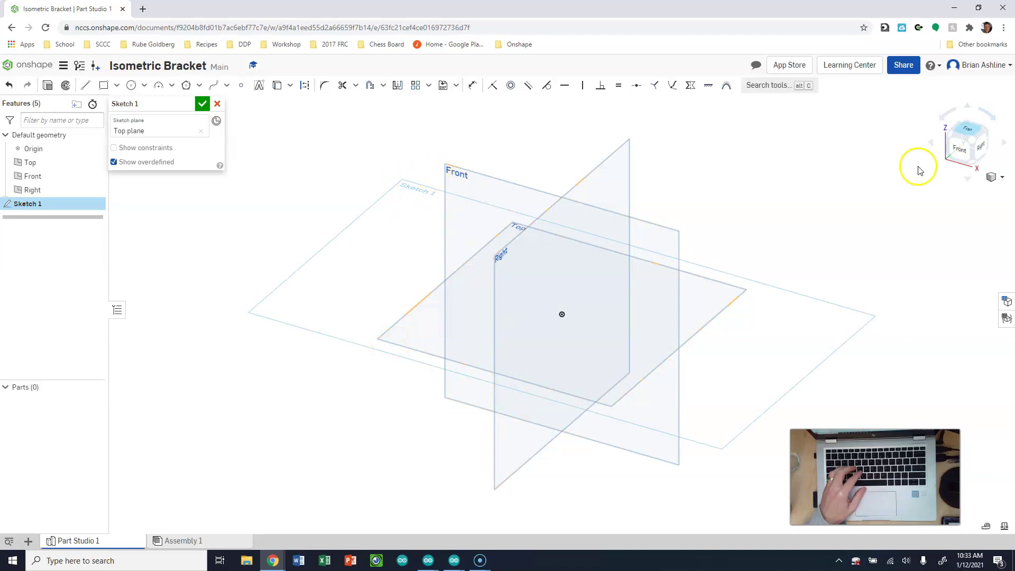
{"action": "left_click", "coordinate": [971, 130]}
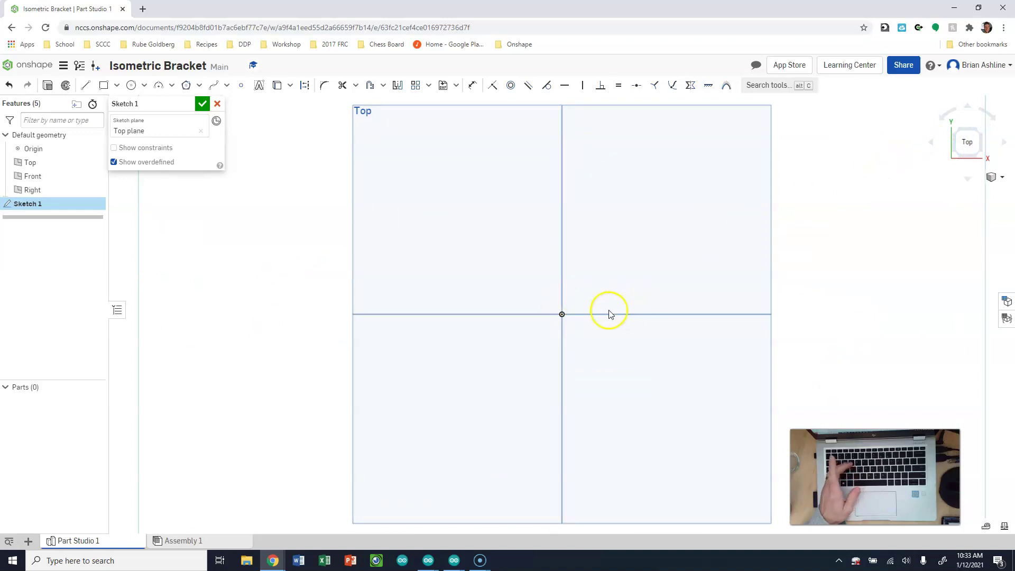
- Choose the Rectangle tool and check the Google Docs bracket drawing for reference
{"action": "left_click", "coordinate": [103, 86]}
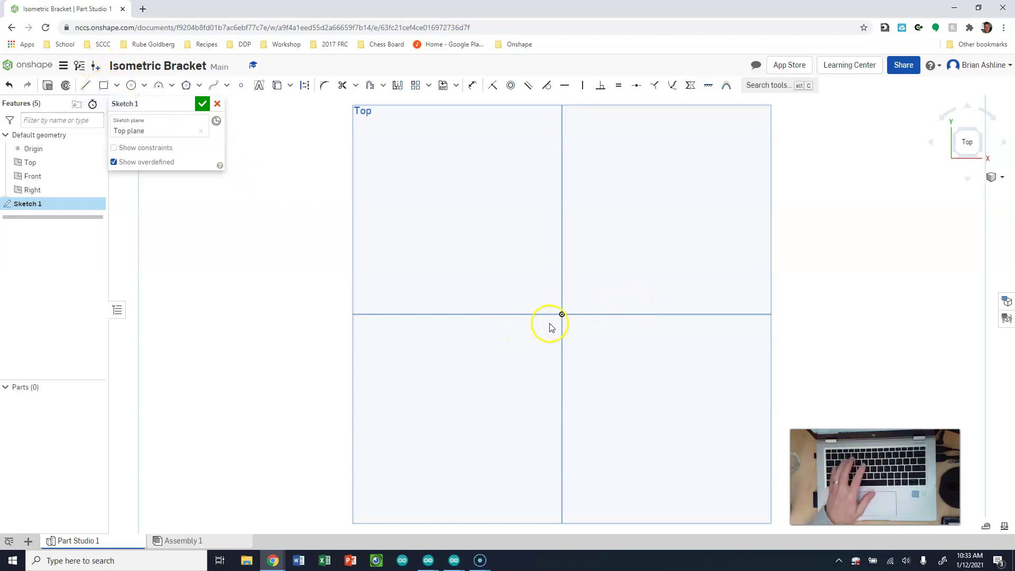
{"action": "key", "text": "g"}
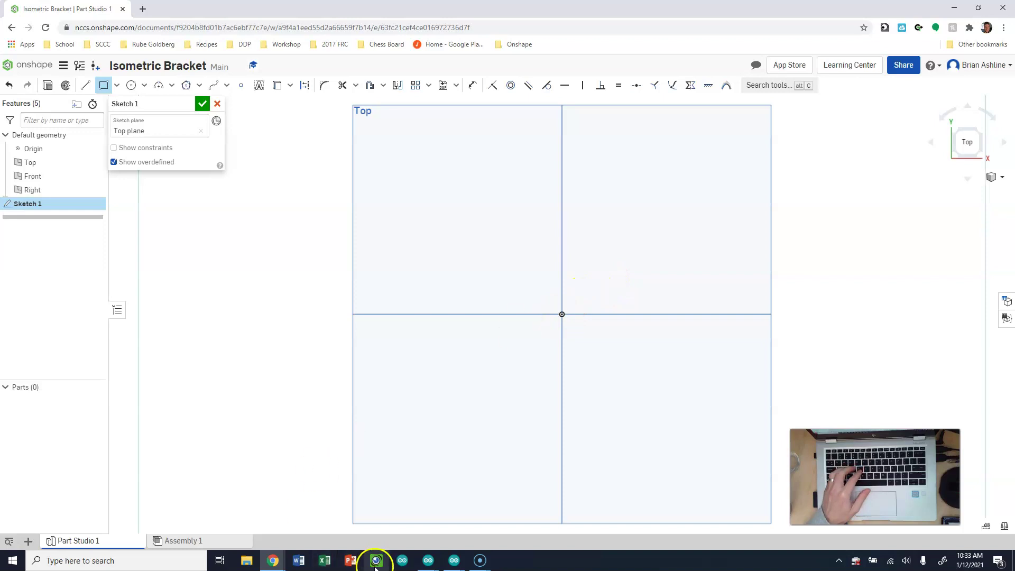
{"action": "mouse_move", "coordinate": [276, 560]}
{"action": "left_click", "coordinate": [369, 509]}
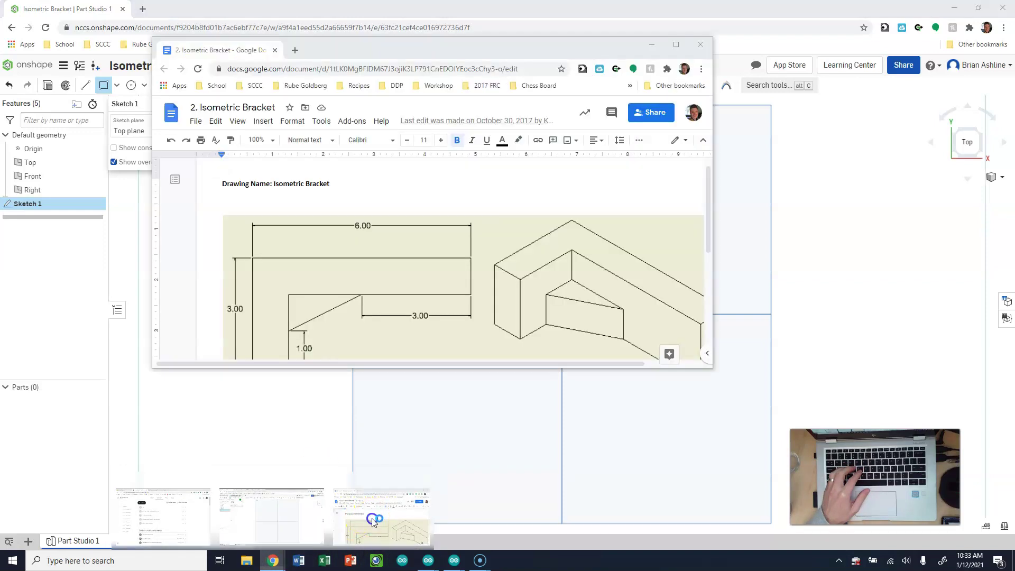
{"action": "scroll", "coordinate": [238, 257], "scroll_direction": "down", "scroll_amount": 1}
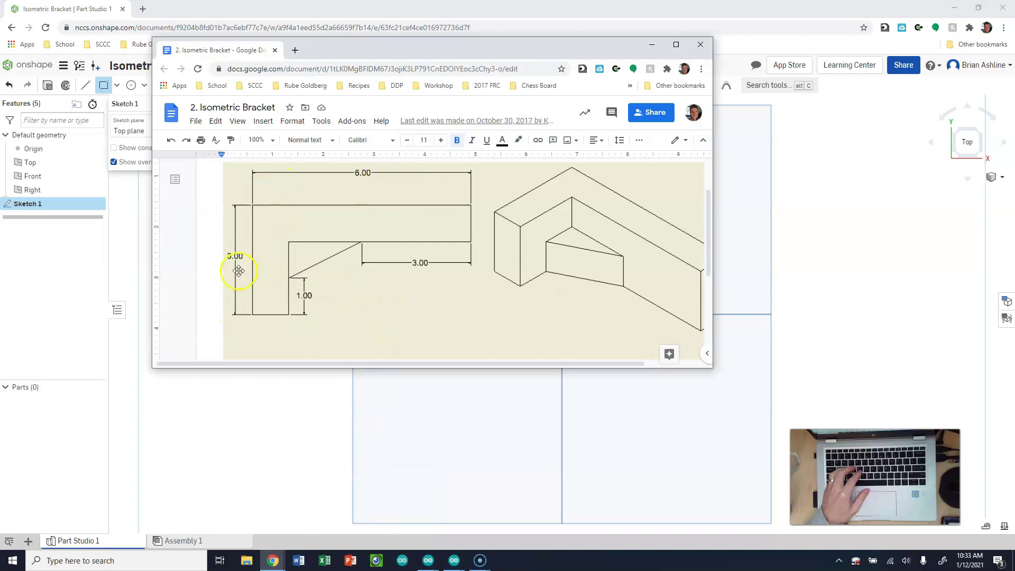
{"action": "left_click", "coordinate": [861, 324]}
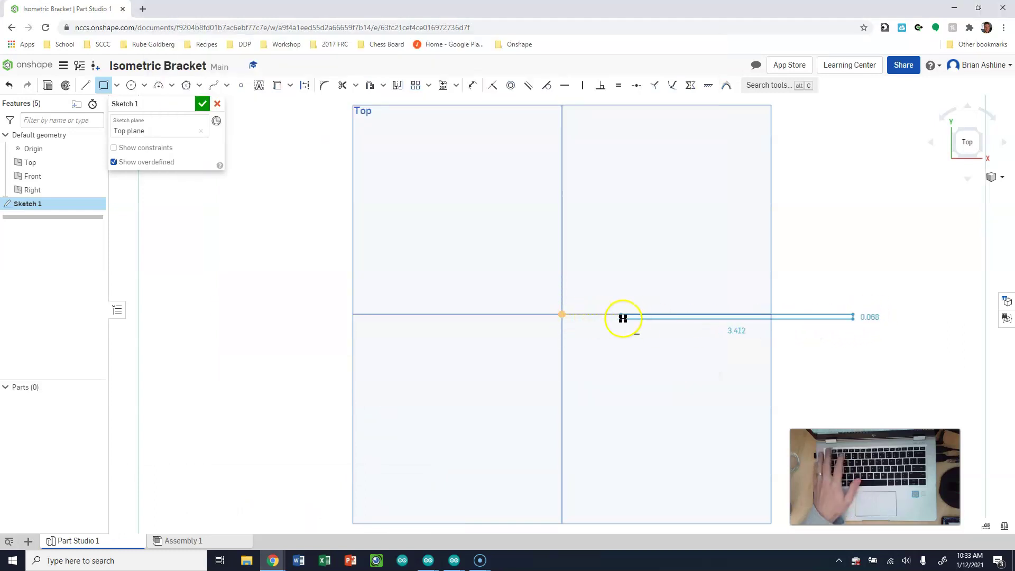
- Draw a corner rectangle from the origin up-right, roughly 4.249 by 1.787
{"action": "left_click", "coordinate": [104, 85]}
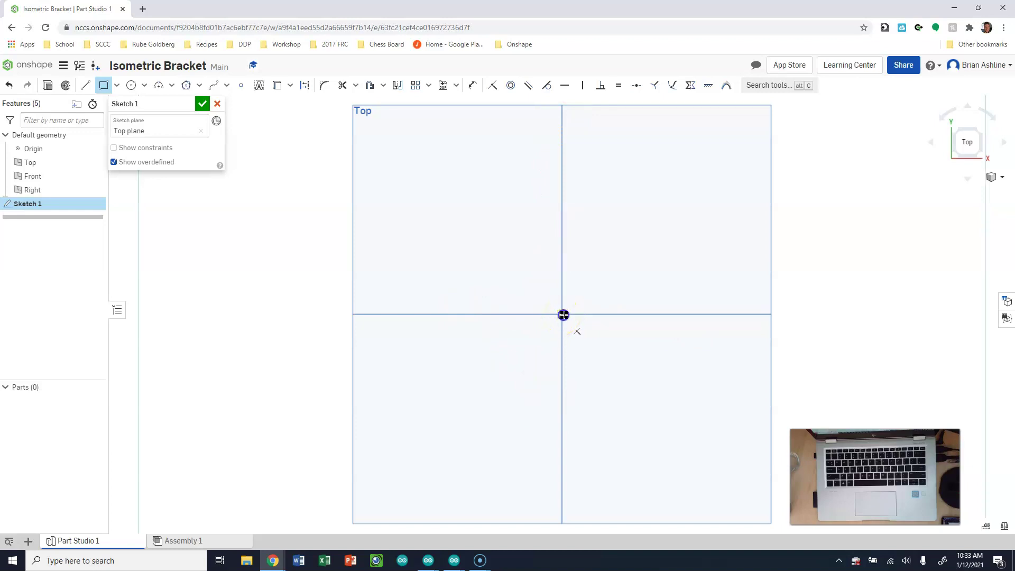
{"action": "mouse_move", "coordinate": [563, 315]}
{"action": "left_mouse_down"}
{"action": "mouse_move", "coordinate": [646, 295]}
{"action": "mouse_move", "coordinate": [763, 198]}
{"action": "mouse_move", "coordinate": [832, 193]}
{"action": "mouse_move", "coordinate": [845, 177]}
{"action": "mouse_move", "coordinate": [858, 189]}
{"action": "left_mouse_up"}
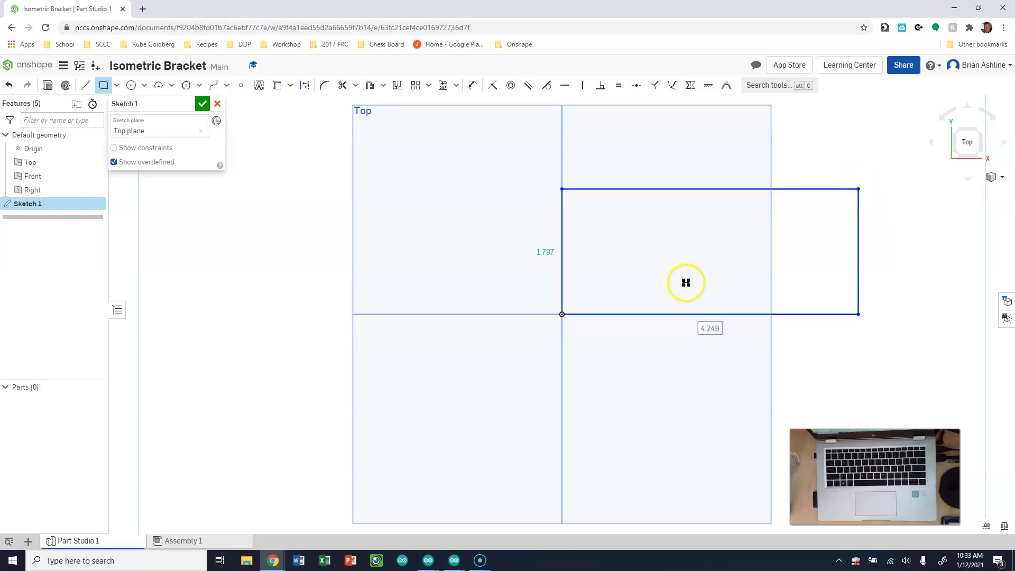
- Set the rectangle width to 6 and its height to 2, then 2.5
{"action": "double_click", "coordinate": [722, 333]}
{"action": "type", "text": "6"}
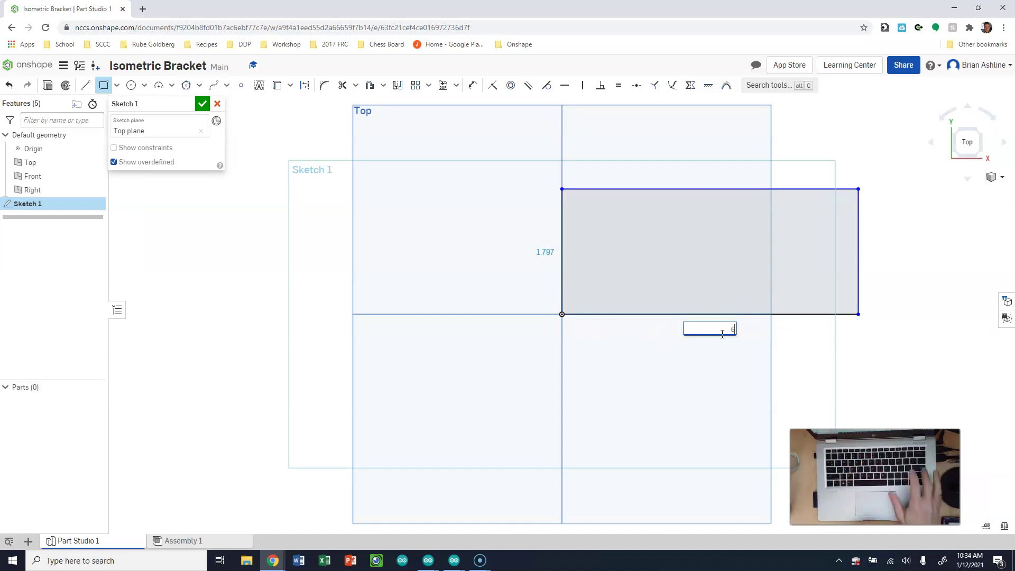
{"action": "key", "text": "Return"}
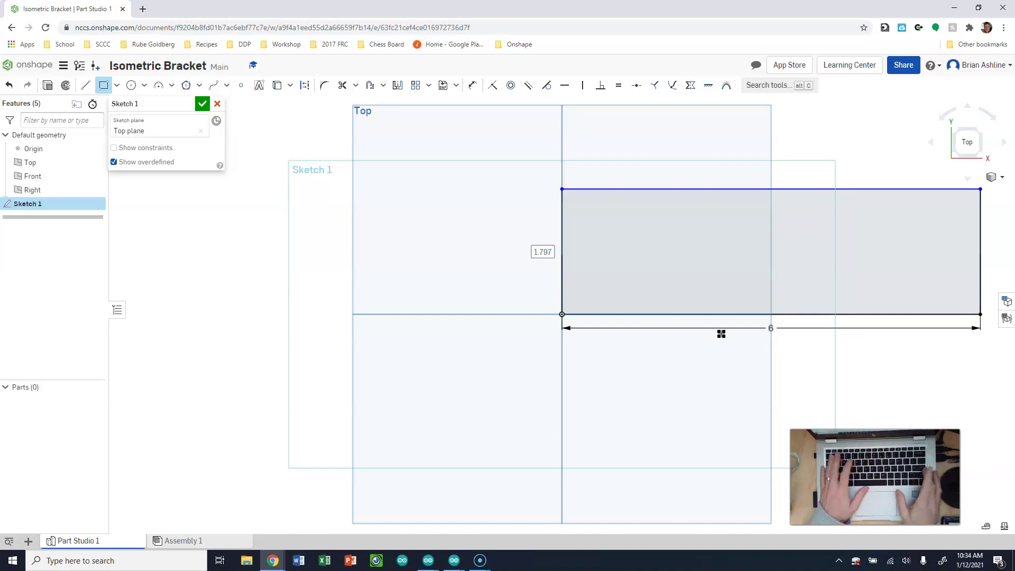
{"action": "key", "text": "BackSpace"}
{"action": "type", "text": "2"}
{"action": "key", "text": "Return"}
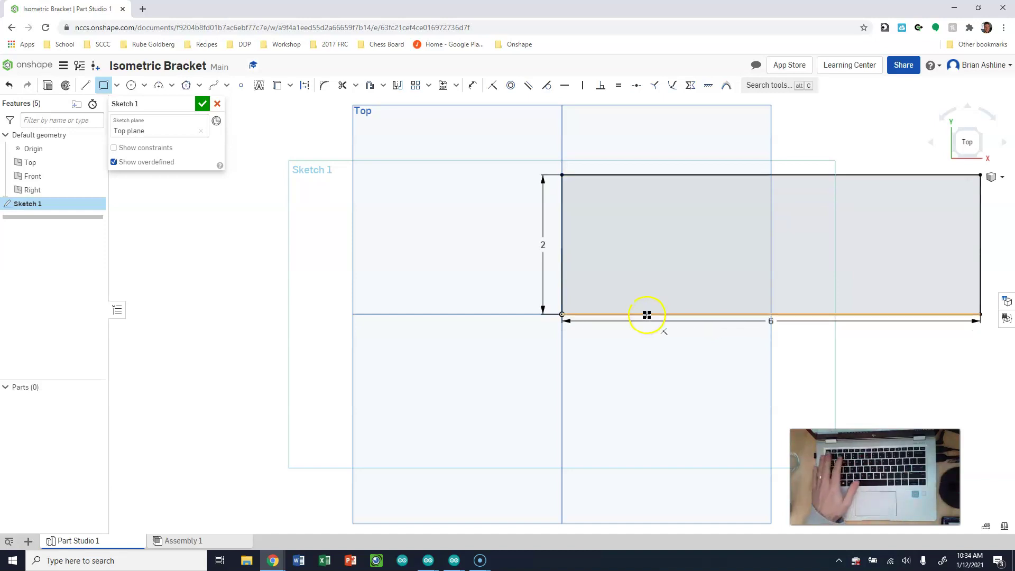
{"action": "left_click", "coordinate": [548, 244]}
{"action": "double_click", "coordinate": [546, 244]}
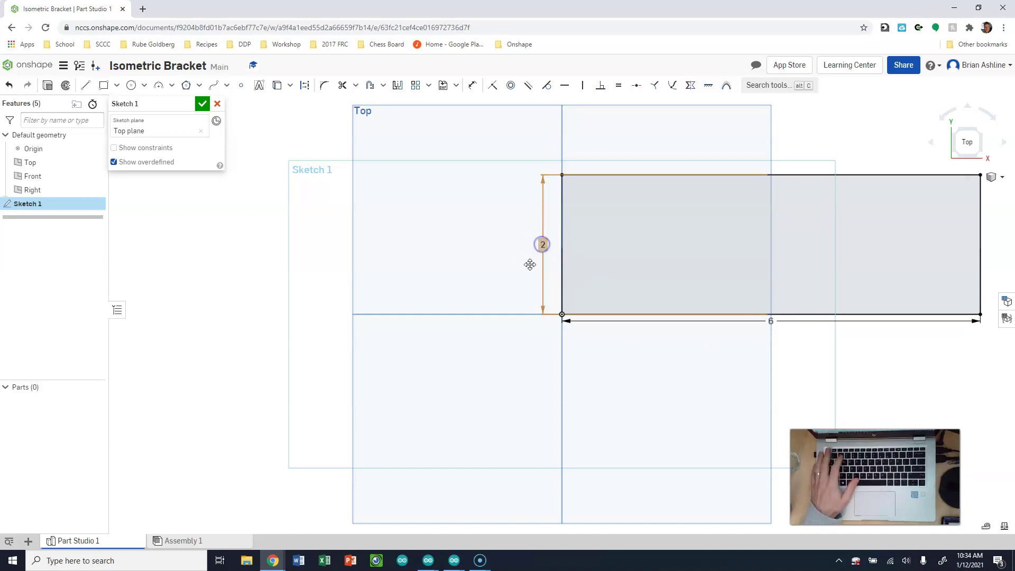
{"action": "type", "text": "2.5"}
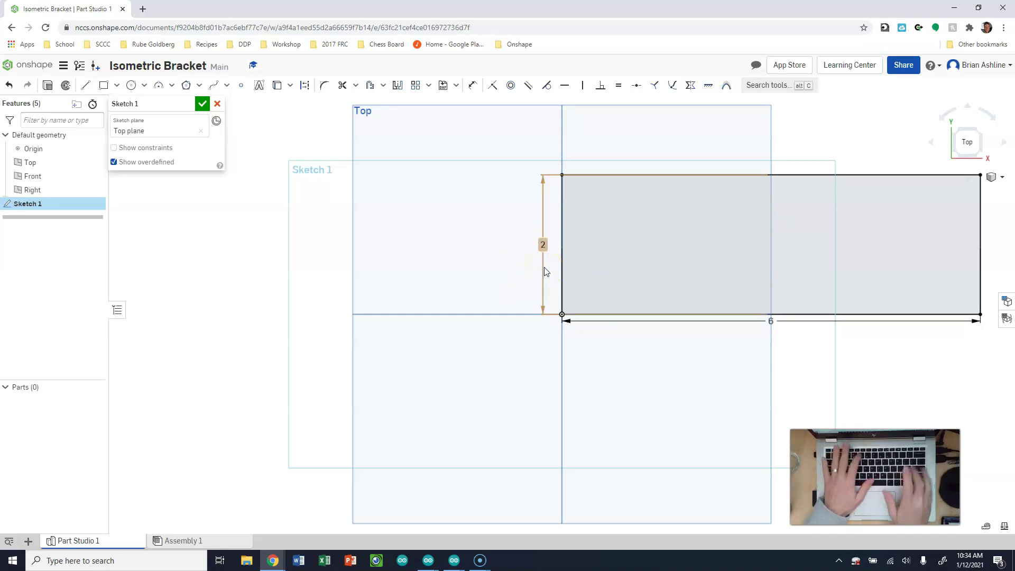
{"action": "key", "text": "Return"}
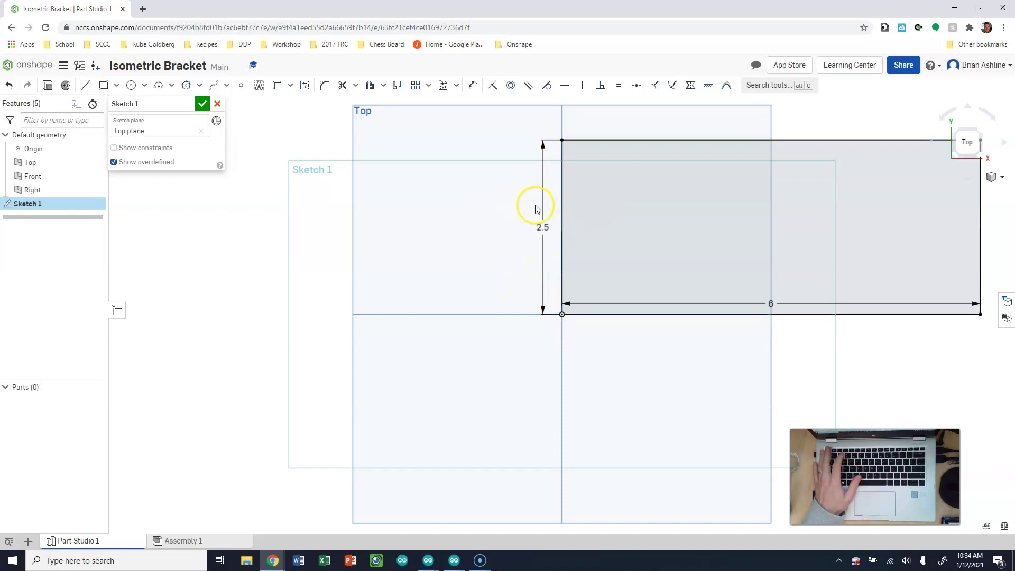
- Replace the height dimension with a new 2 dimension between the bottom and top edges
{"action": "left_click", "coordinate": [547, 206]}
{"action": "key", "text": "Delete"}
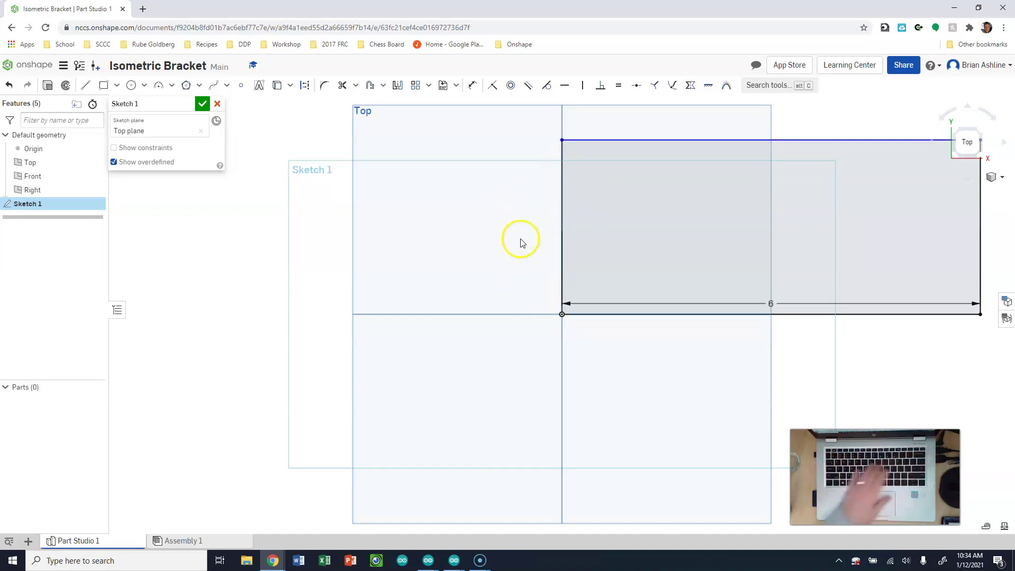
{"action": "key", "text": "d"}
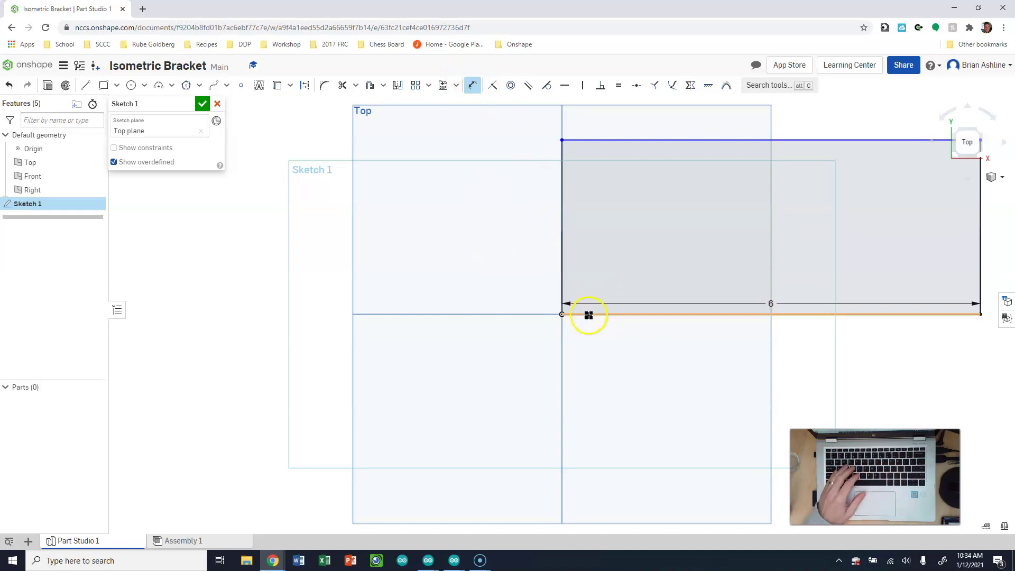
{"action": "left_click", "coordinate": [589, 315]}
{"action": "left_click", "coordinate": [588, 144]}
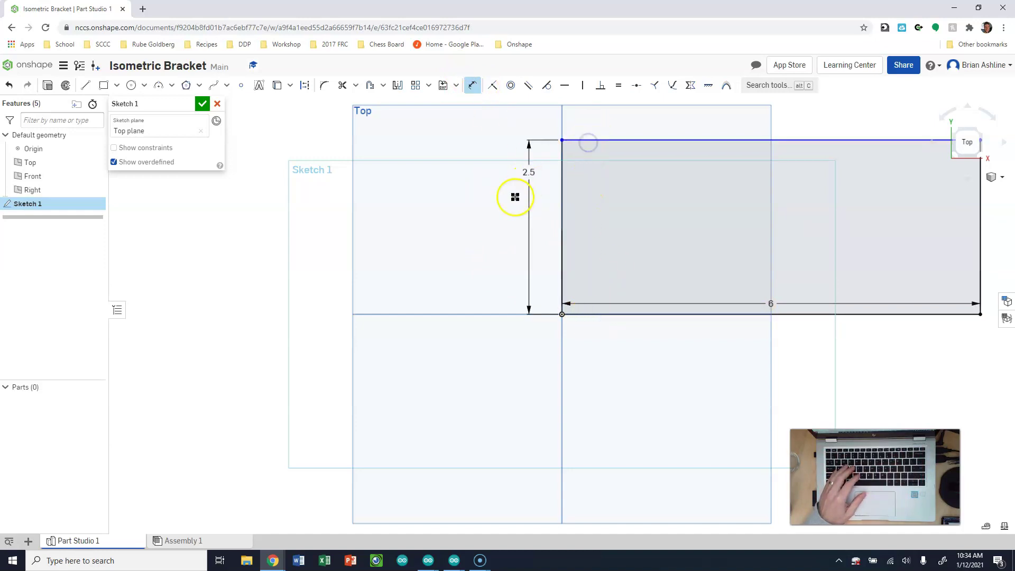
{"action": "left_click", "coordinate": [519, 223]}
{"action": "left_click", "coordinate": [510, 313]}
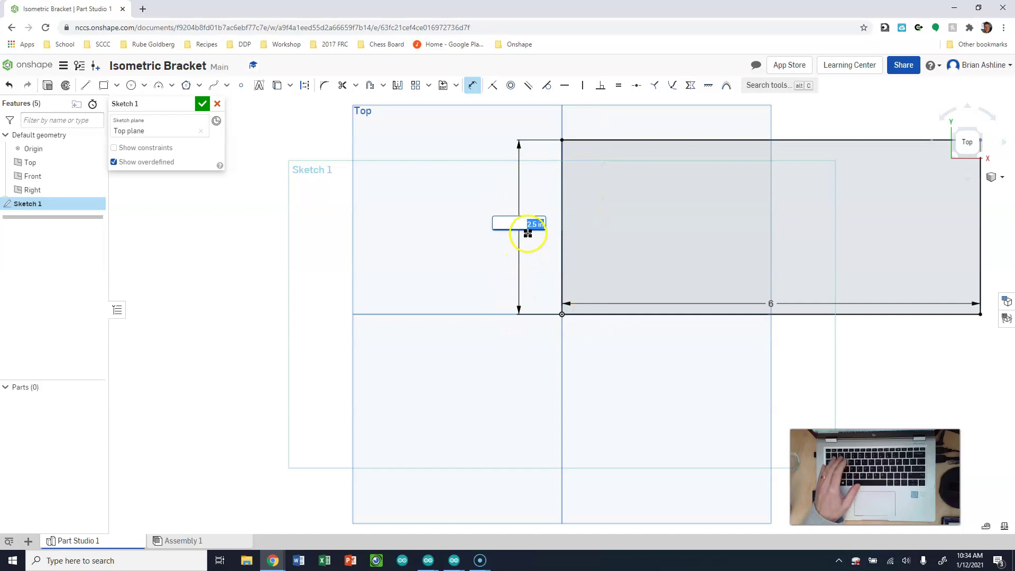
{"action": "type", "text": "2"}
{"action": "key", "text": "Return"}
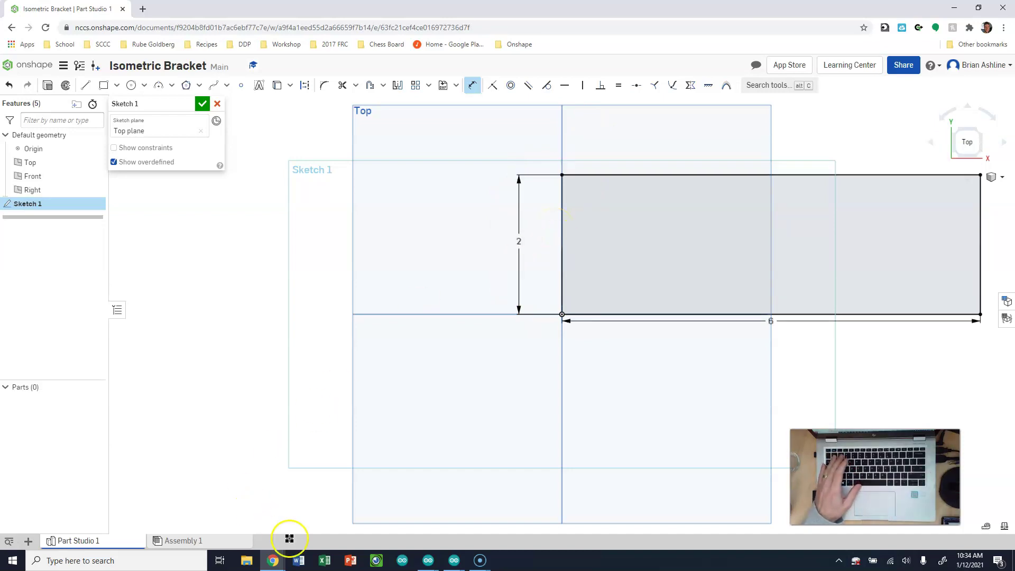
- After checking the bracket drawing, change the rectangle height to 3
{"action": "mouse_move", "coordinate": [273, 561]}
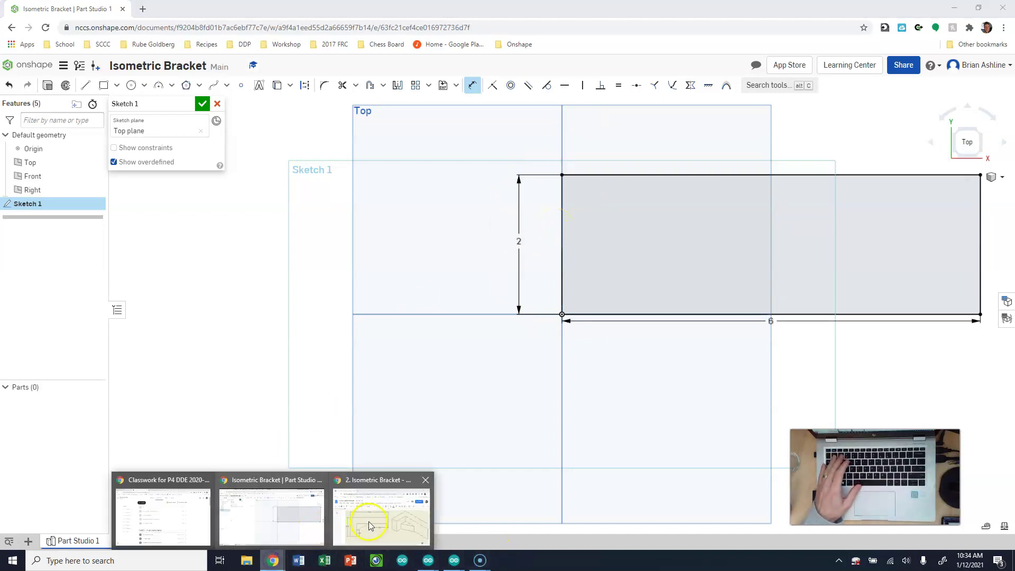
{"action": "left_click", "coordinate": [377, 523]}
{"action": "left_click", "coordinate": [281, 446]}
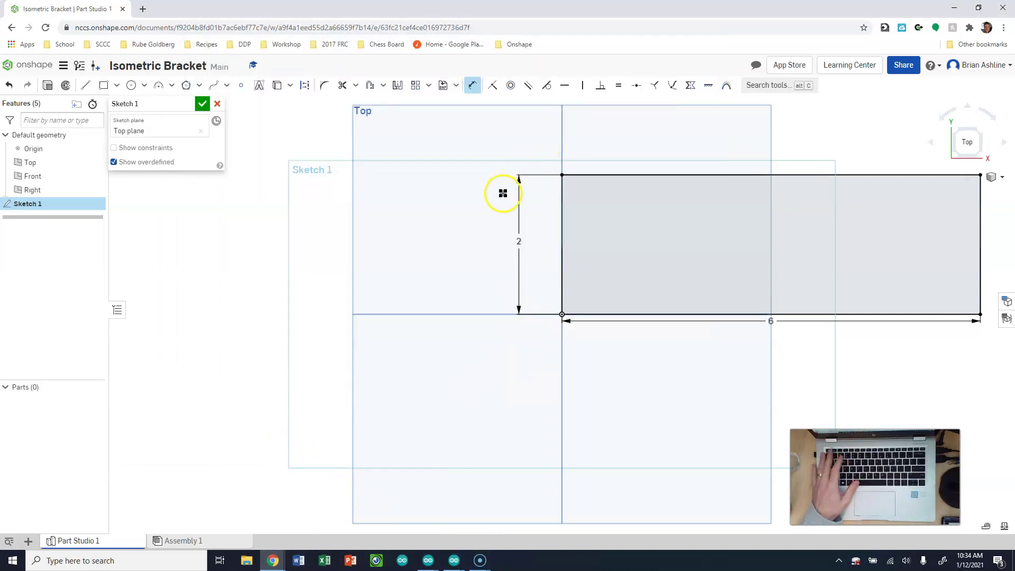
{"action": "double_click", "coordinate": [519, 241]}
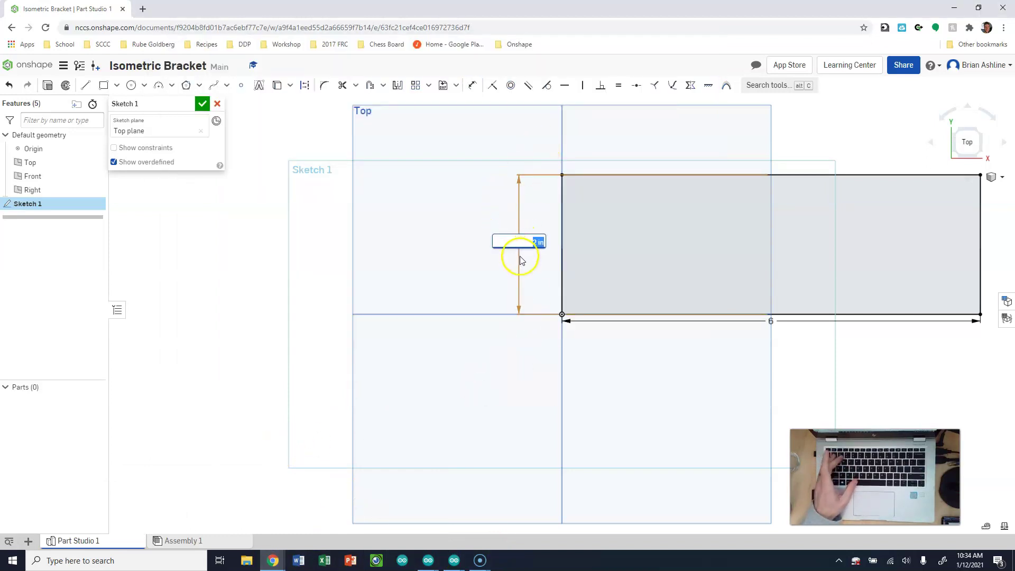
{"action": "type", "text": "3"}
{"action": "key", "text": "Return"}
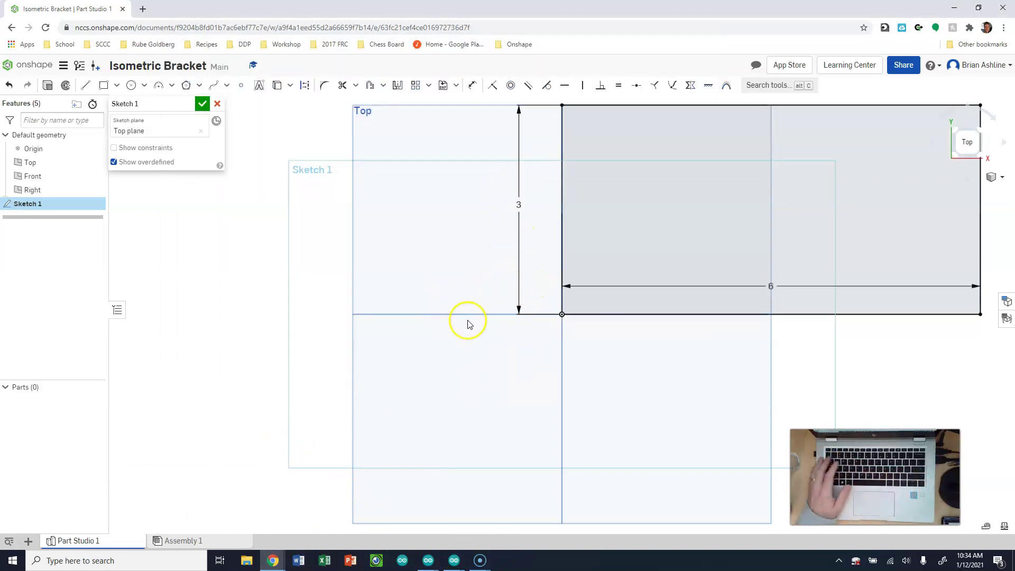
{"action": "scroll", "coordinate": [429, 327], "scroll_direction": "up", "scroll_amount": 1}
{"action": "scroll", "coordinate": [378, 328], "scroll_direction": "down", "scroll_amount": 3}
{"action": "scroll", "coordinate": [529, 333], "scroll_direction": "up", "scroll_amount": 1}
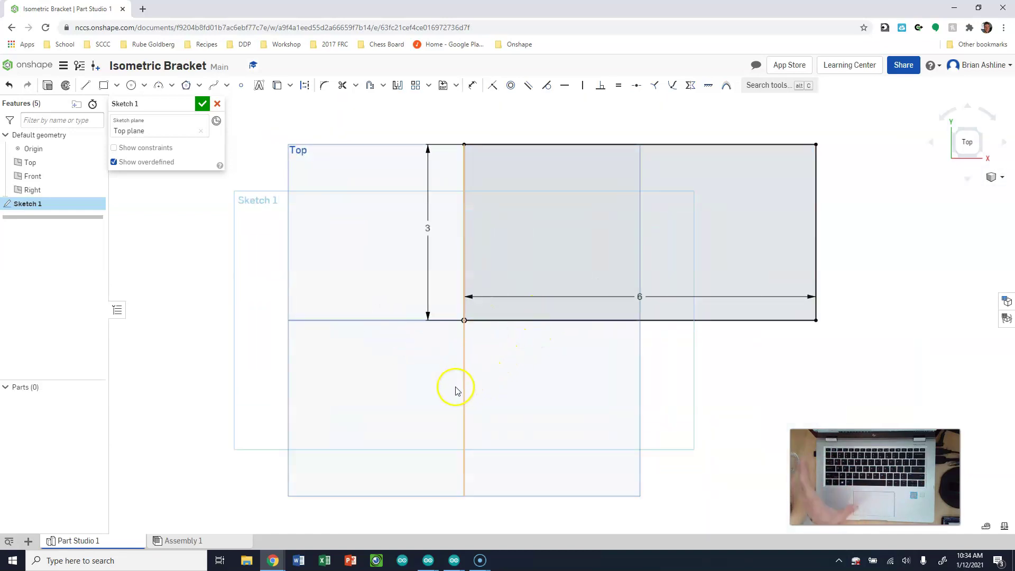
{"action": "mouse_move", "coordinate": [272, 556]}
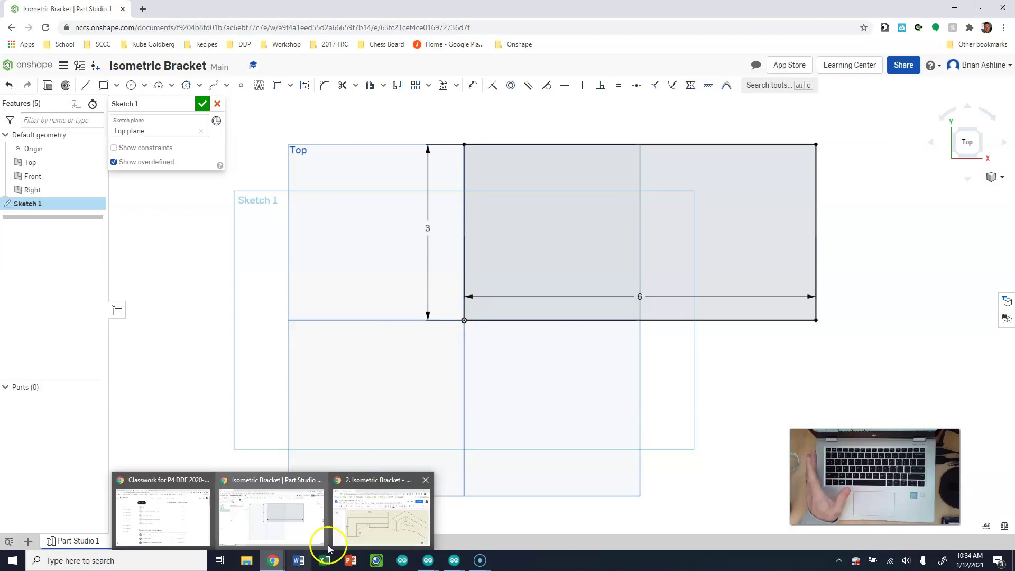
{"action": "left_click", "coordinate": [418, 534]}
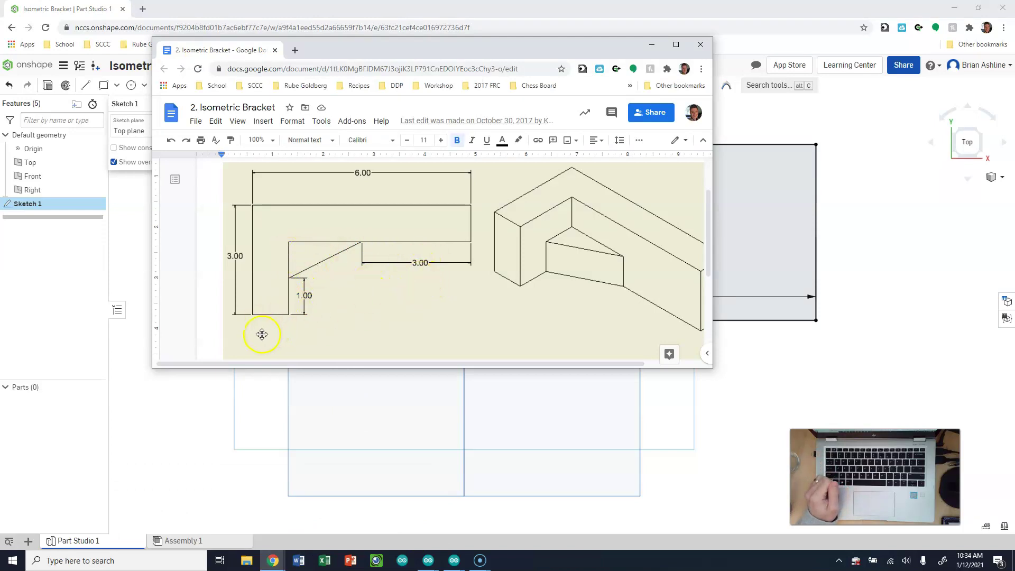
- Scroll through the maximized bracket drawing to check its dimensions, then minimize it
{"action": "scroll", "coordinate": [303, 317], "scroll_direction": "down", "scroll_amount": 3}
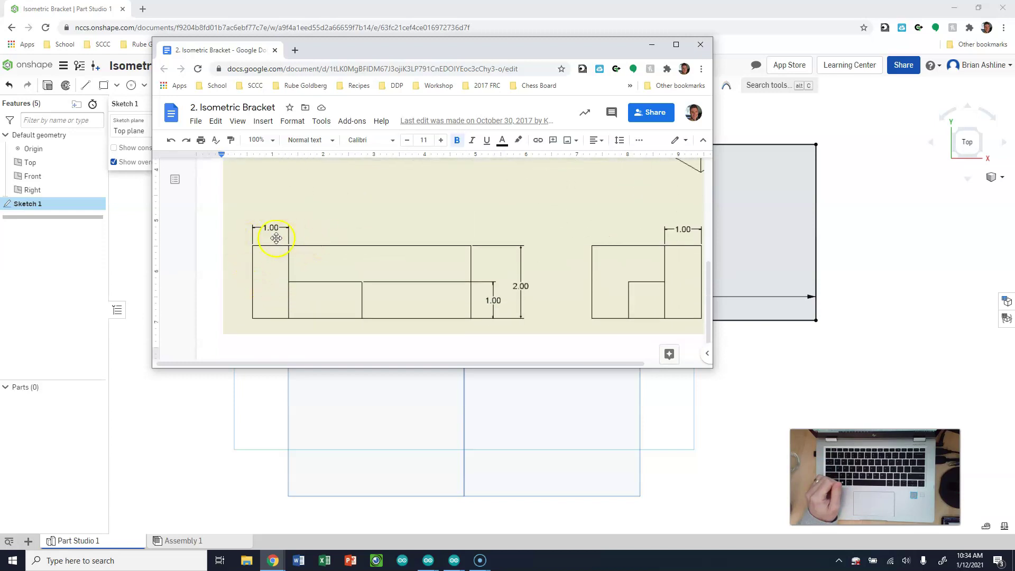
{"action": "scroll", "coordinate": [635, 269], "scroll_direction": "up", "scroll_amount": 4}
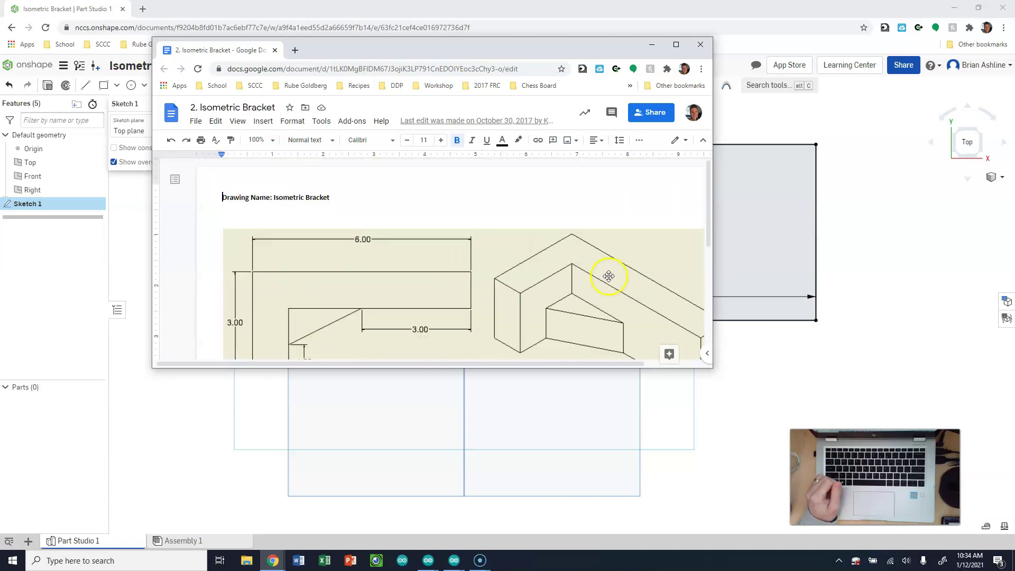
{"action": "left_click", "coordinate": [676, 45]}
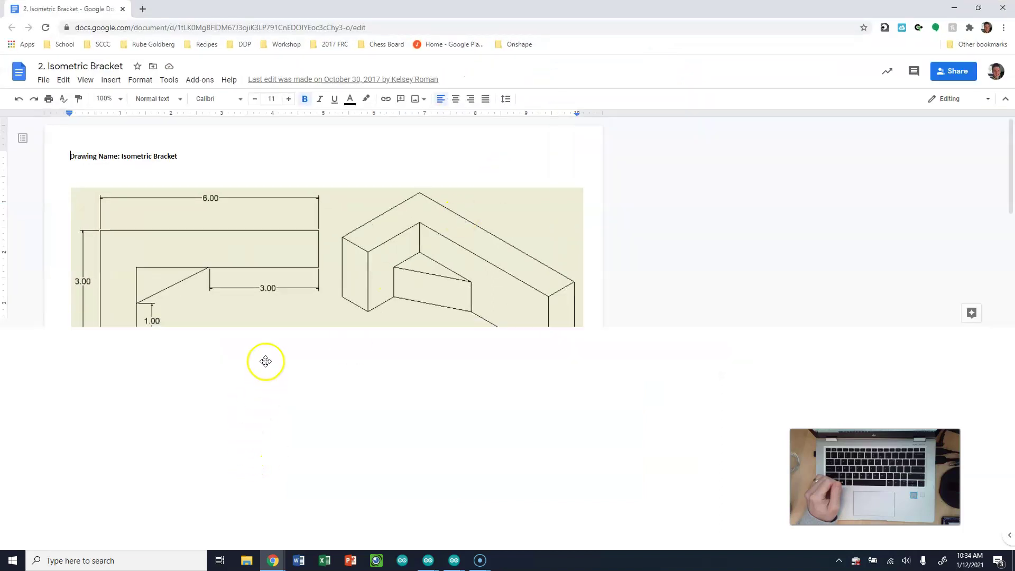
{"action": "scroll", "coordinate": [285, 360], "scroll_direction": "down", "scroll_amount": 1}
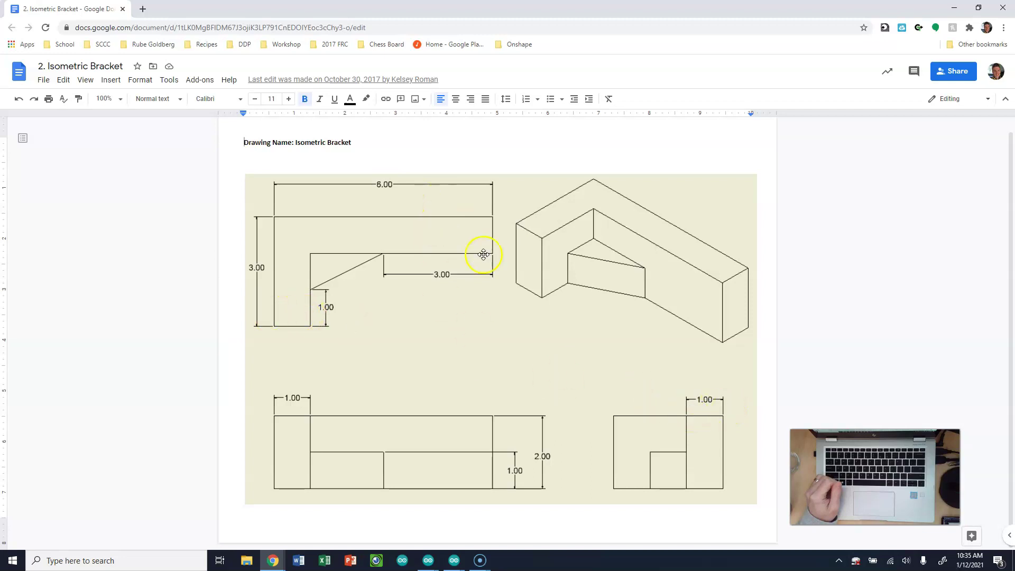
{"action": "left_click", "coordinate": [954, 7]}
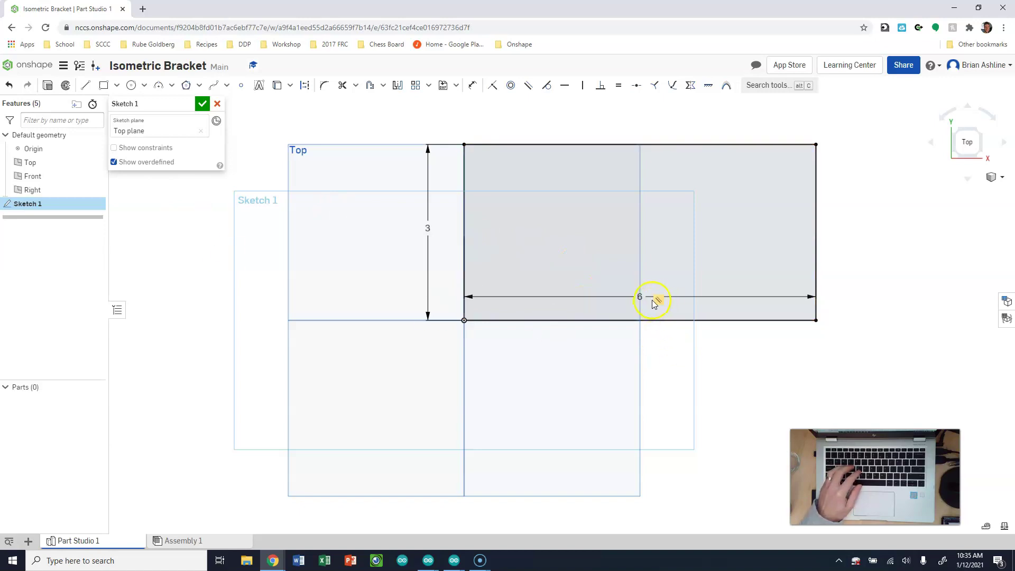
- Move the 6 dimension lower and draw an L-shaped line from the bottom edge to the right edge
{"action": "mouse_move", "coordinate": [646, 296]}
{"action": "left_mouse_down"}
{"action": "mouse_move", "coordinate": [644, 390]}
{"action": "mouse_move", "coordinate": [637, 377]}
{"action": "left_mouse_up"}
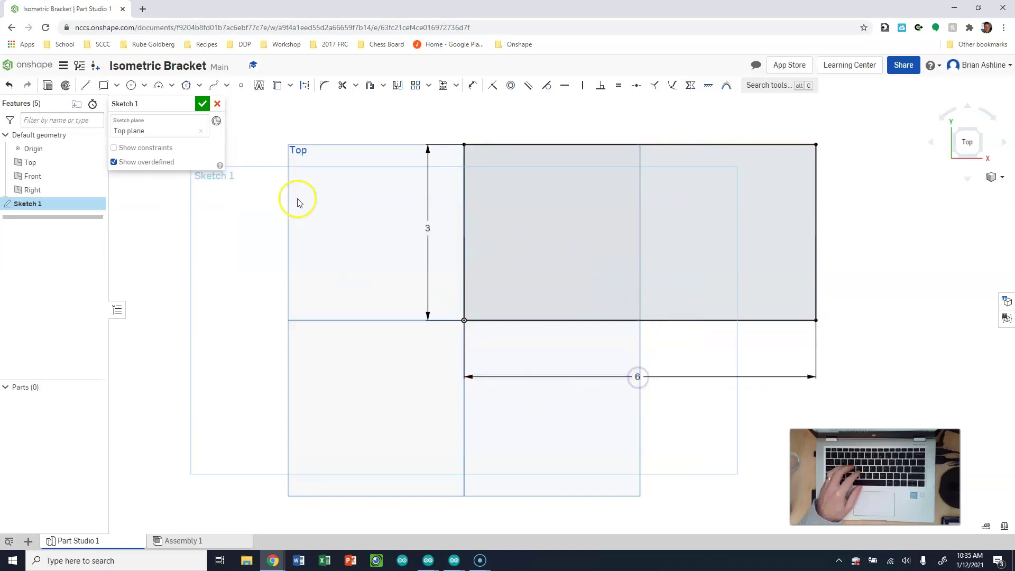
{"action": "left_click", "coordinate": [86, 86]}
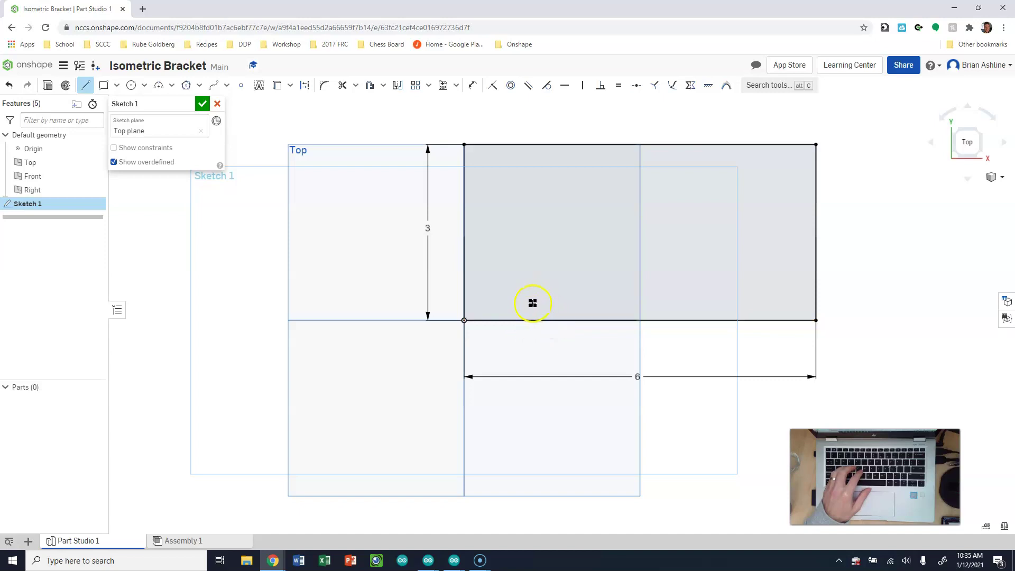
{"action": "left_click", "coordinate": [534, 307]}
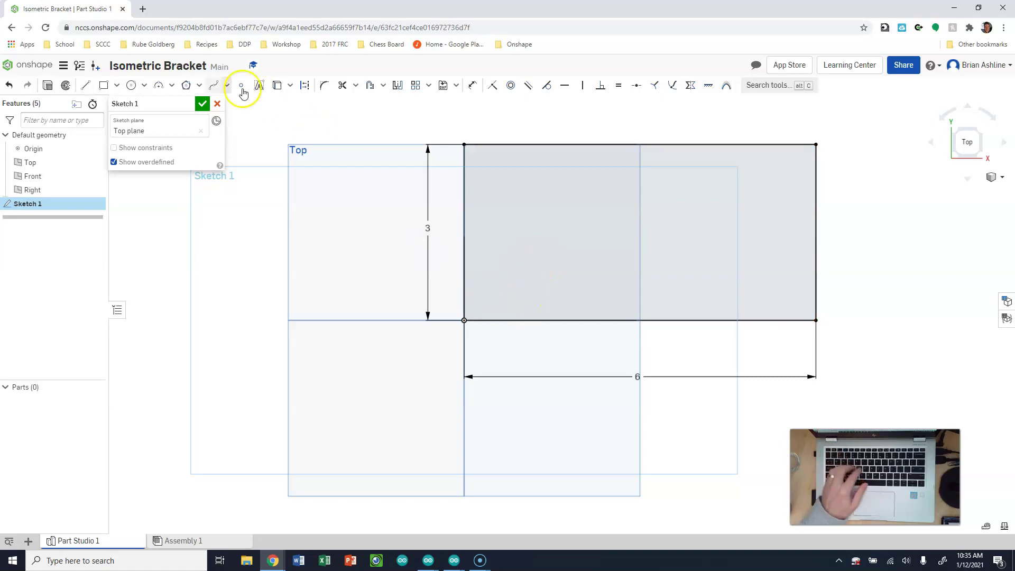
{"action": "left_click", "coordinate": [85, 85]}
{"action": "key", "text": "l"}
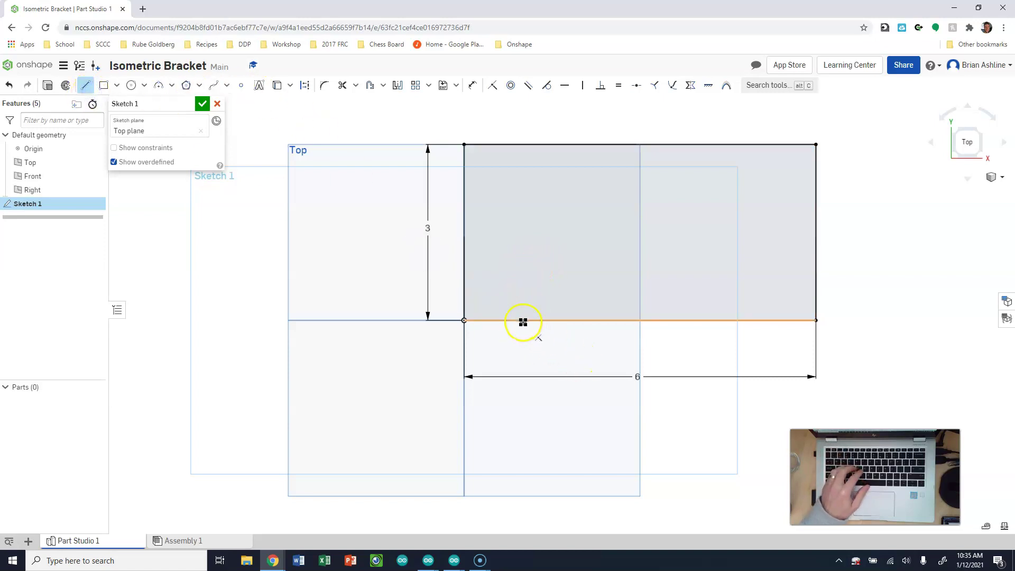
{"action": "left_click", "coordinate": [523, 321]}
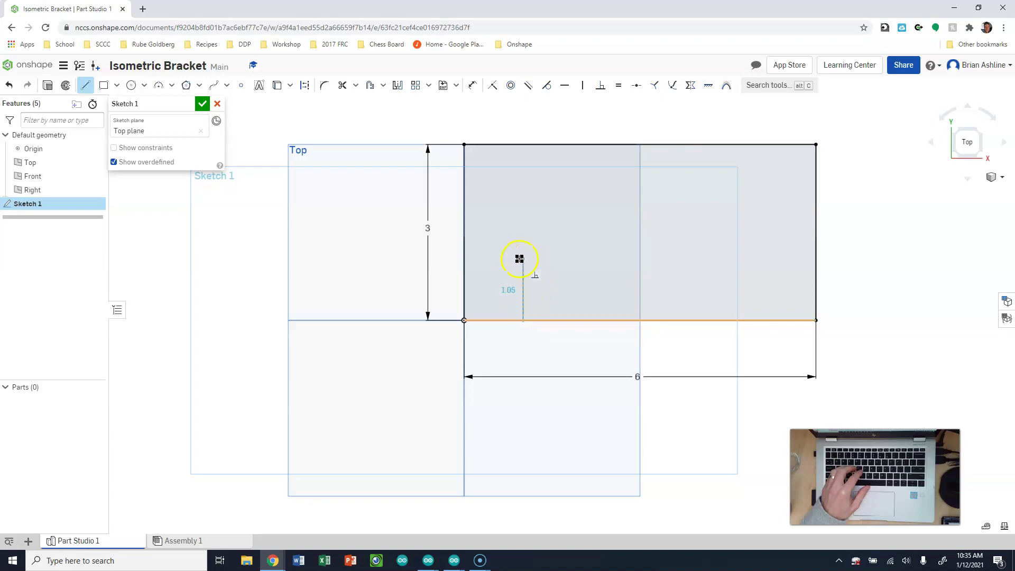
{"action": "left_click", "coordinate": [522, 202]}
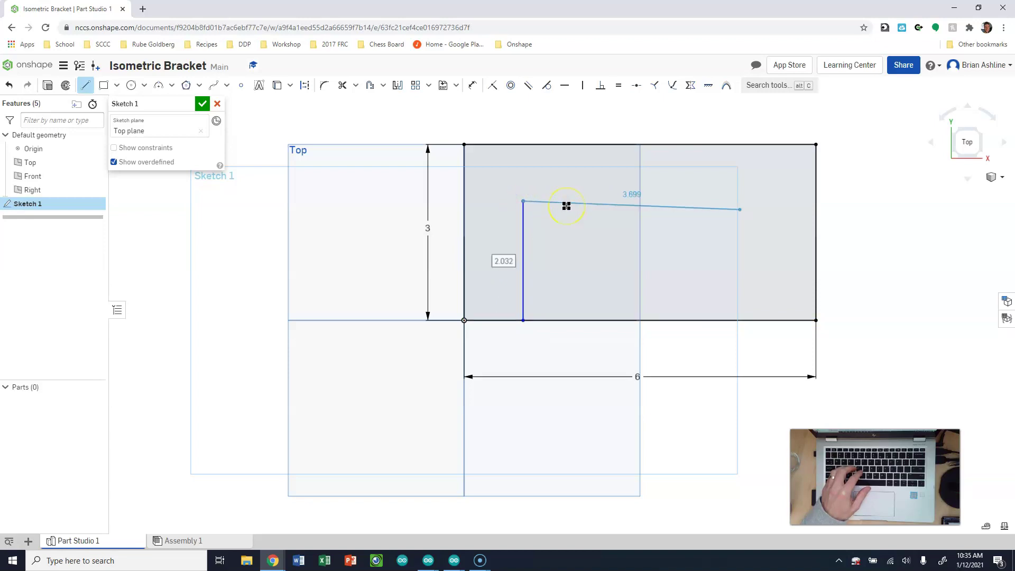
{"action": "left_click", "coordinate": [816, 201]}
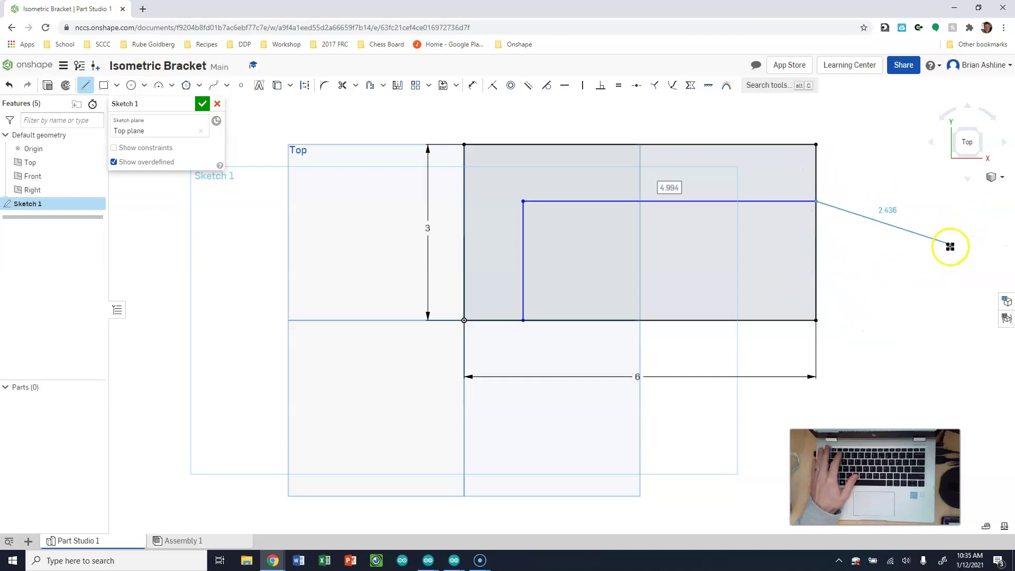
{"action": "key", "text": "Escape"}
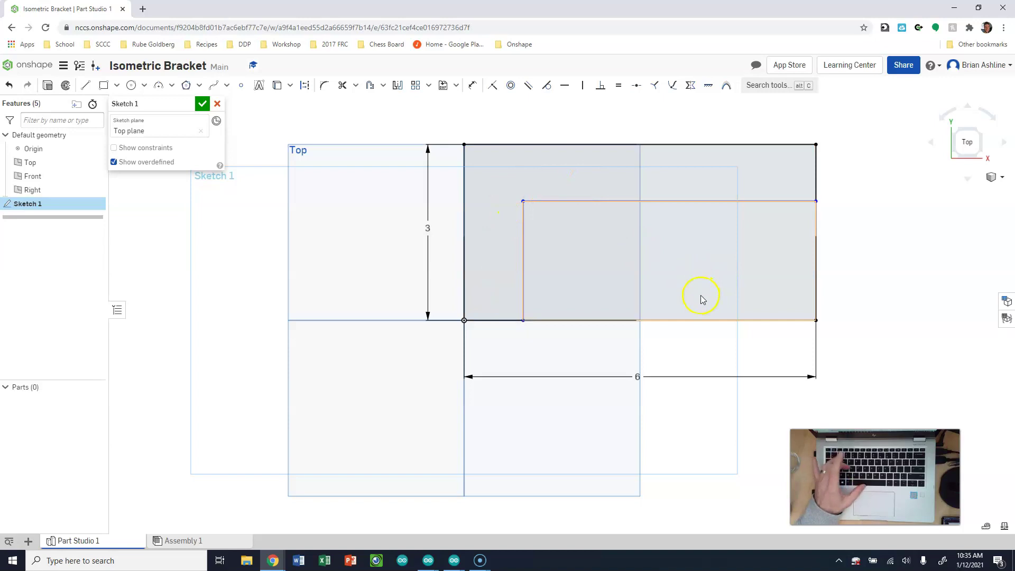
{"action": "key", "text": "o"}
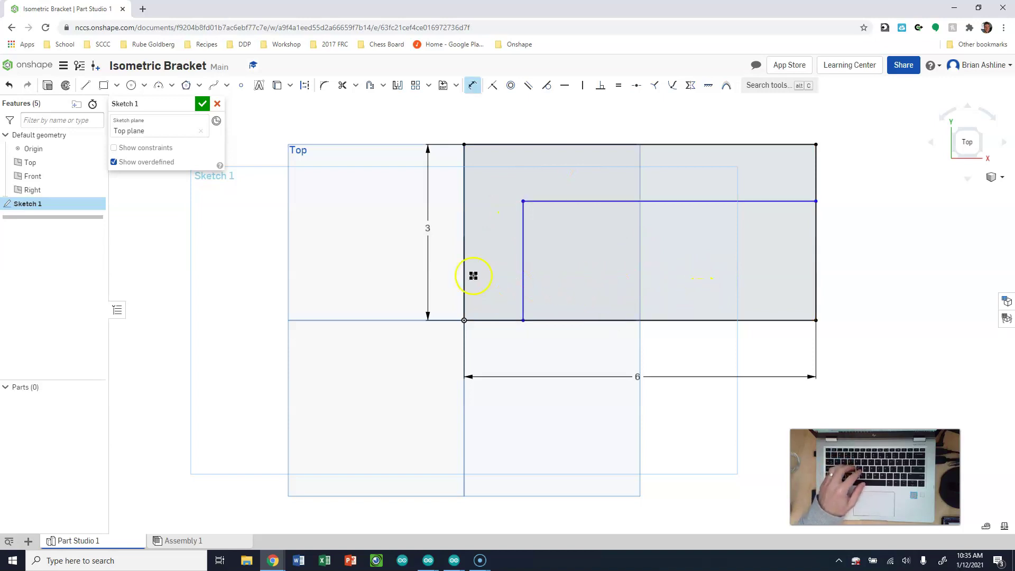
- Dimension the vertical line 1 from the rectangle's left edge
{"action": "left_click", "coordinate": [524, 317]}
{"action": "left_click", "coordinate": [523, 322]}
{"action": "left_click", "coordinate": [499, 366]}
{"action": "type", "text": "1"}
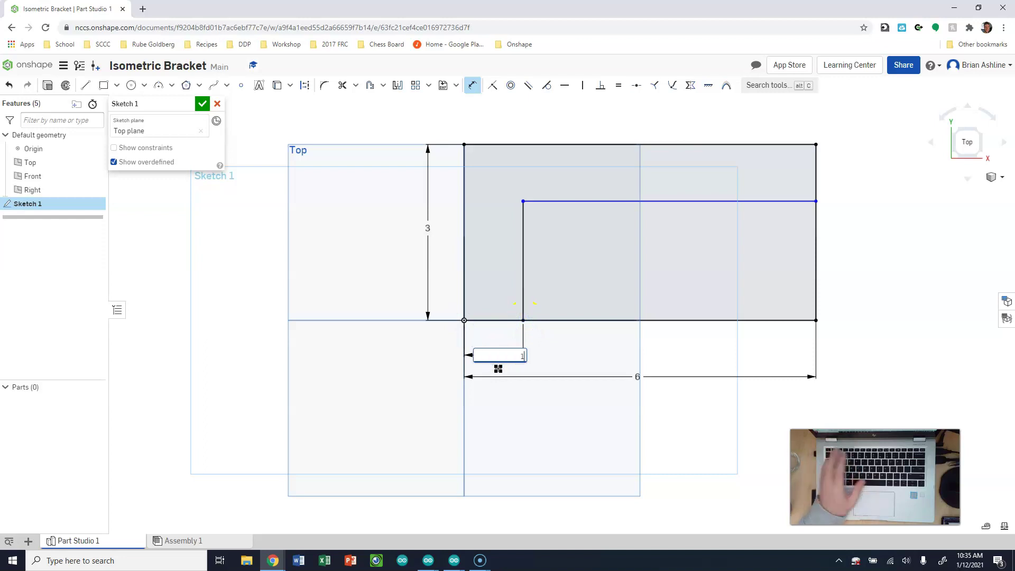
{"action": "key", "text": "Return"}
- Dimension the horizontal line 1 below the rectangle's top edge
{"action": "left_click", "coordinate": [780, 243]}
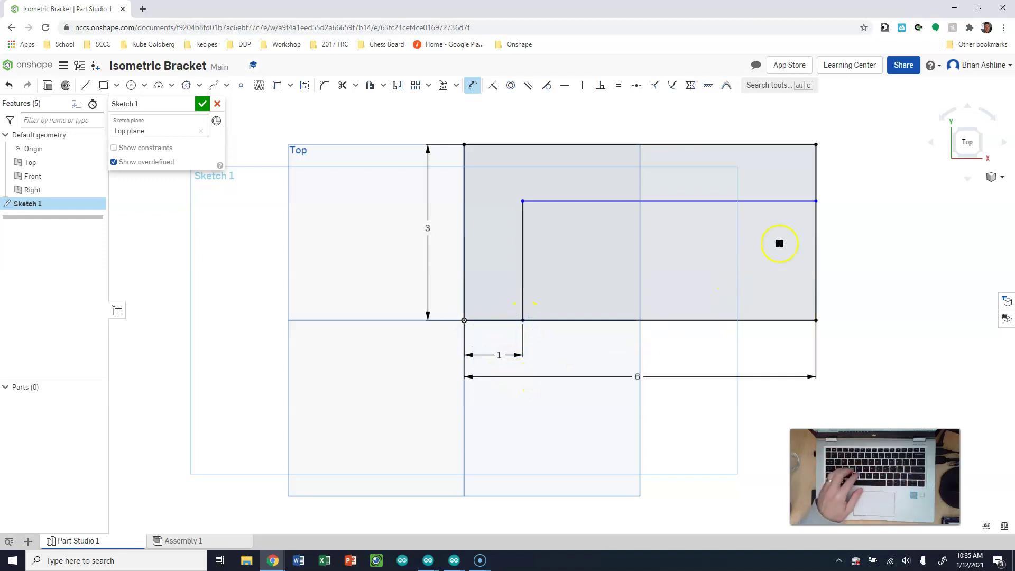
{"action": "left_click", "coordinate": [814, 201]}
{"action": "left_click", "coordinate": [816, 144]}
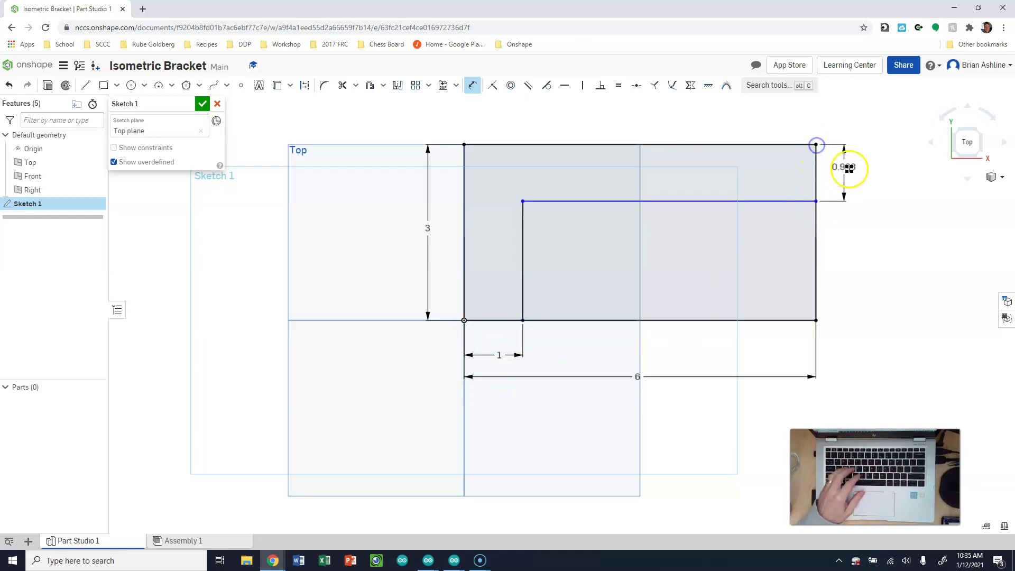
{"action": "left_click", "coordinate": [856, 168]}
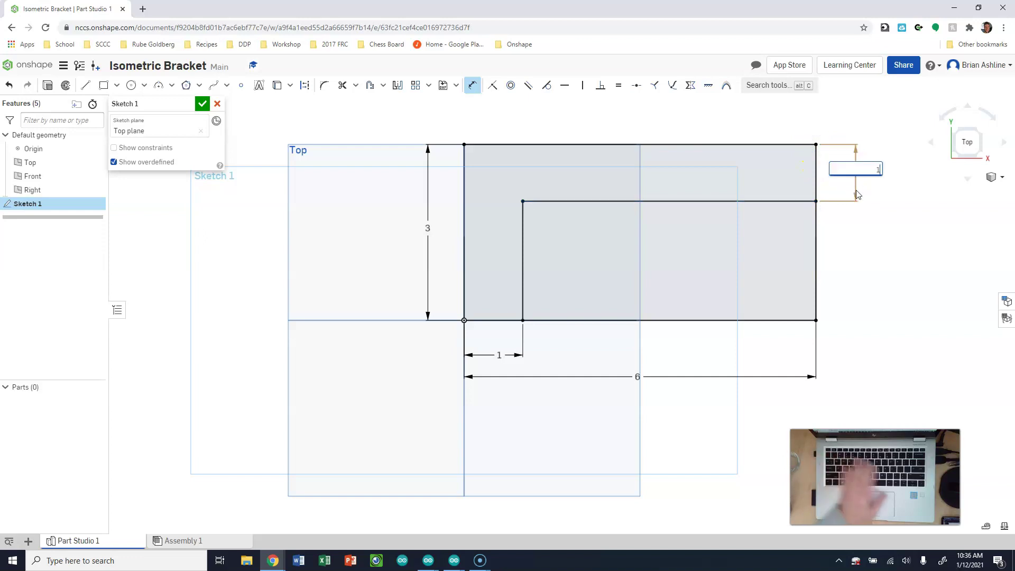
{"action": "left_click", "coordinate": [847, 204]}
{"action": "type", "text": "1"}
{"action": "key", "text": "Return"}
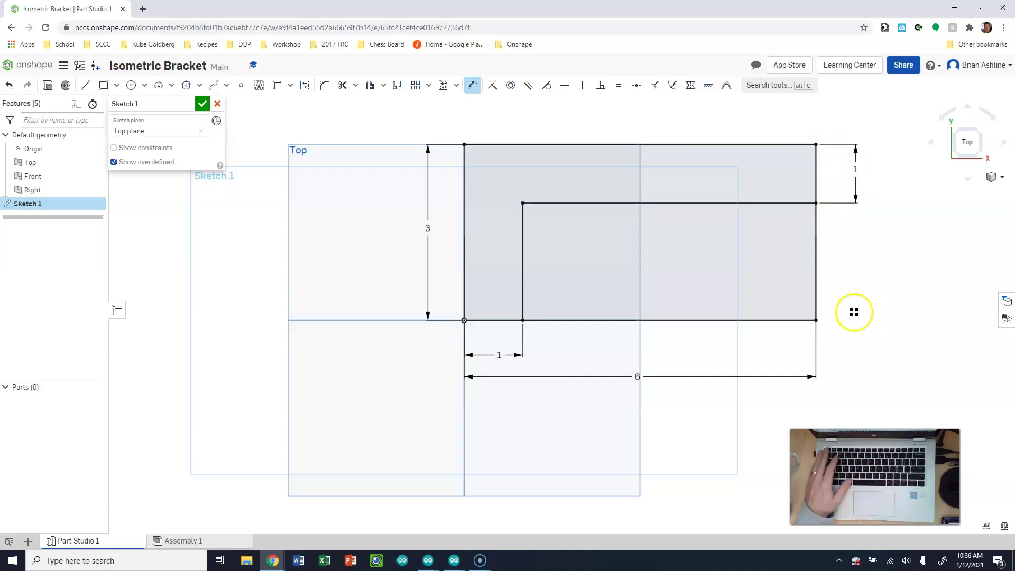
{"action": "key", "text": "Escape"}
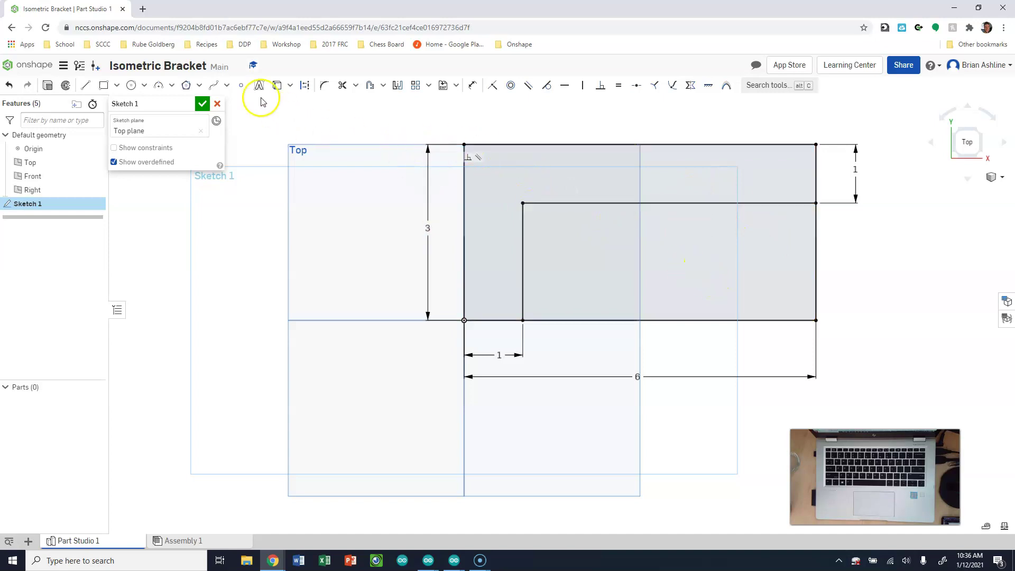
- Close Sketch 1, view it in isometric, and begin Extrude 1 at its default 1 in Blind depth
{"action": "left_click", "coordinate": [203, 106]}
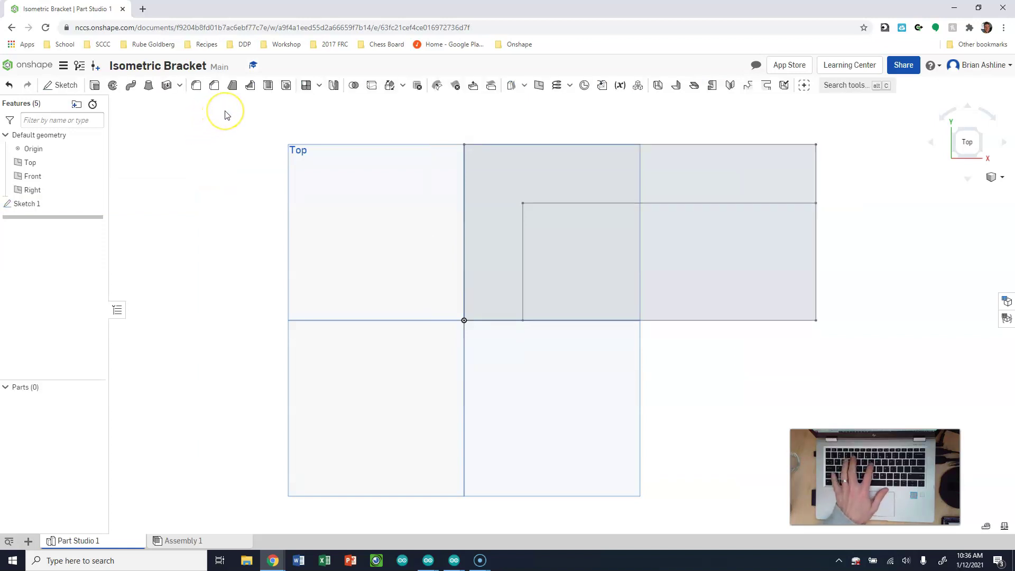
{"action": "key", "text": "shift+7"}
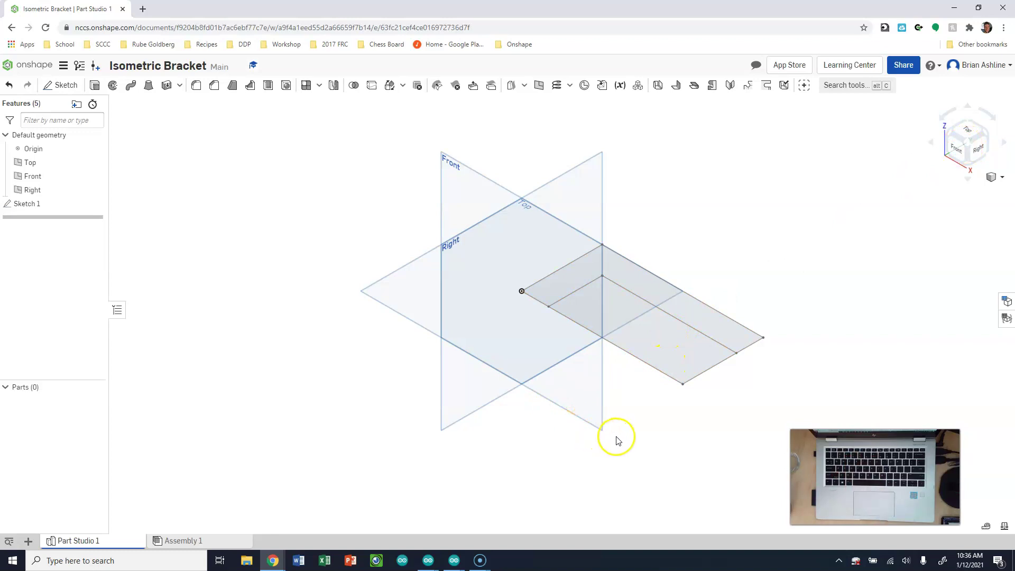
{"action": "scroll", "coordinate": [619, 437], "scroll_direction": "up", "scroll_amount": 2}
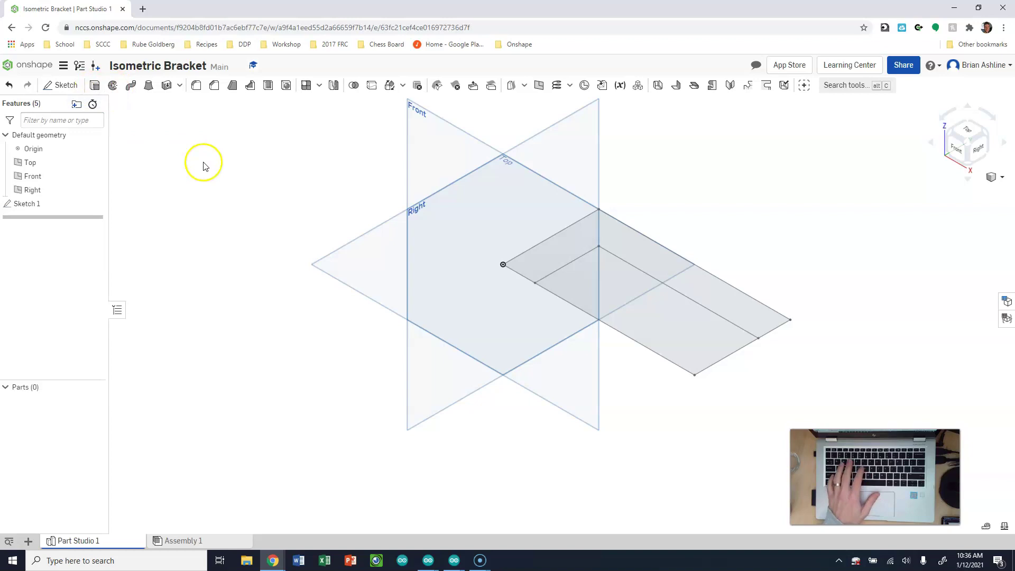
{"action": "key", "text": "shift+e"}
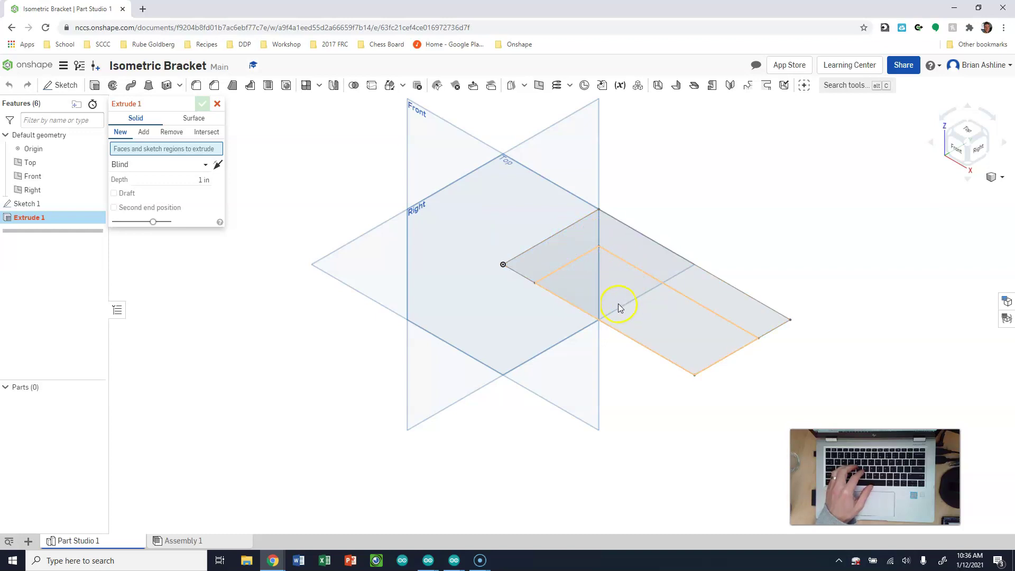
- Select the L-shaped face of Sketch 1 for Extrude 1, checking the Google Docs reference drawing
{"action": "left_click", "coordinate": [629, 246]}
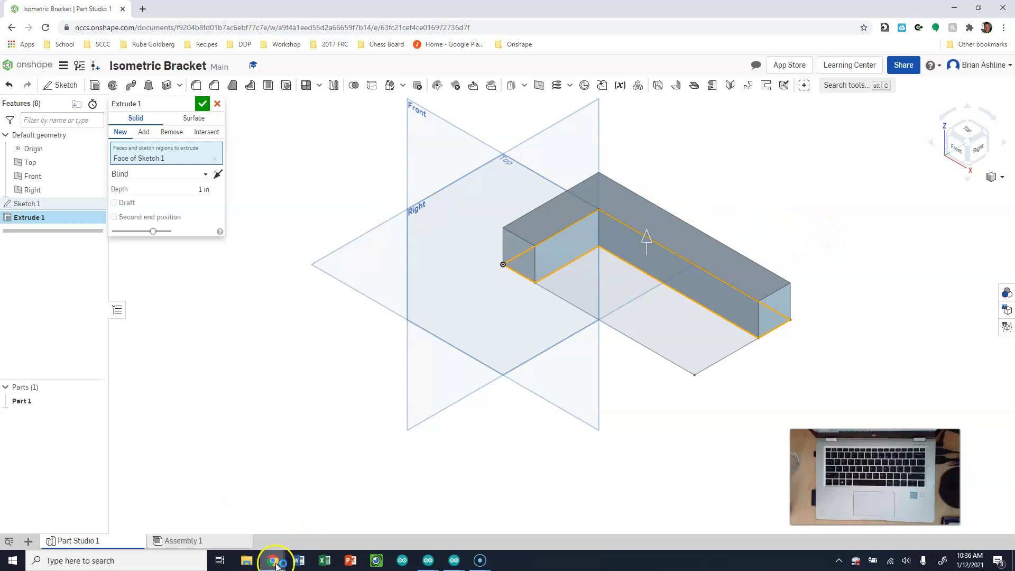
{"action": "mouse_move", "coordinate": [276, 564]}
{"action": "left_click", "coordinate": [388, 524]}
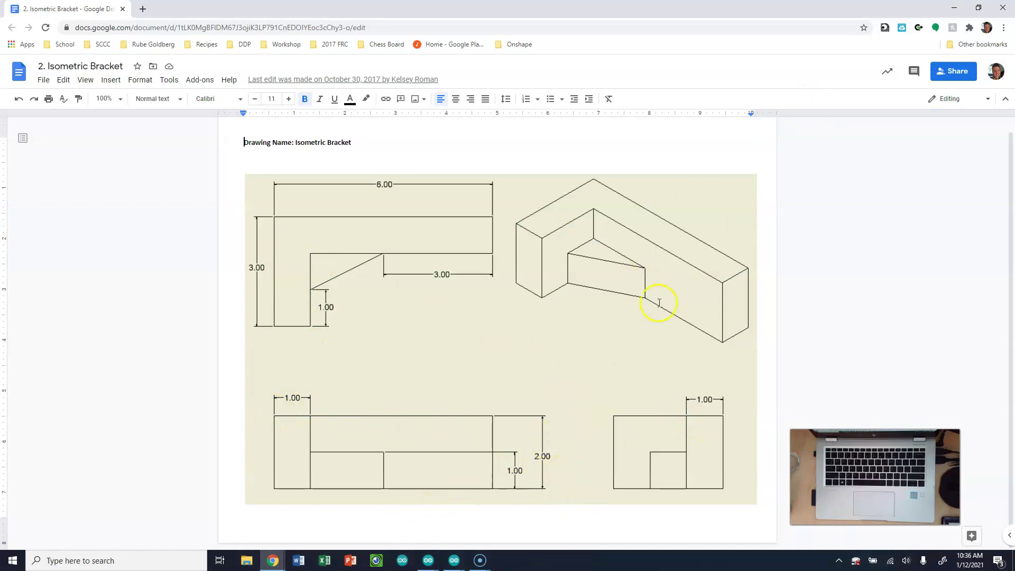
{"action": "left_click", "coordinate": [955, 8]}
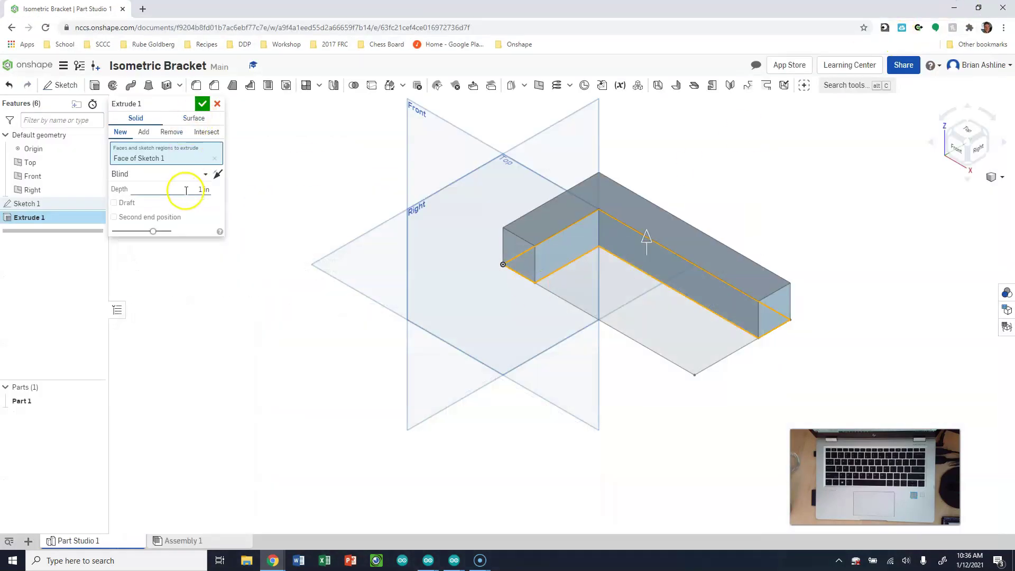
- Set the extrude depth to 2 in and confirm, creating solid Part 1
{"action": "type", "text": "2"}
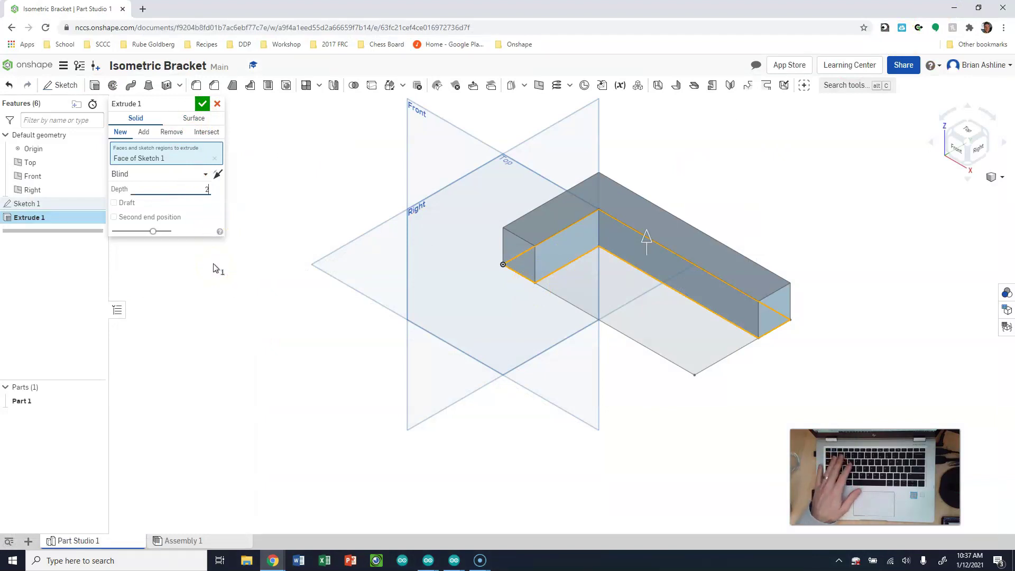
{"action": "left_click", "coordinate": [202, 104]}
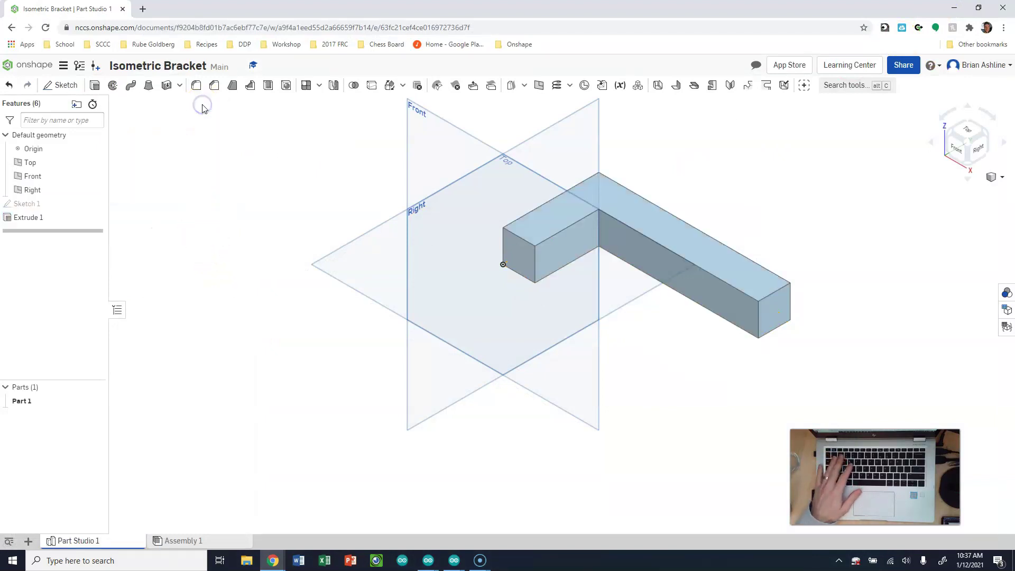
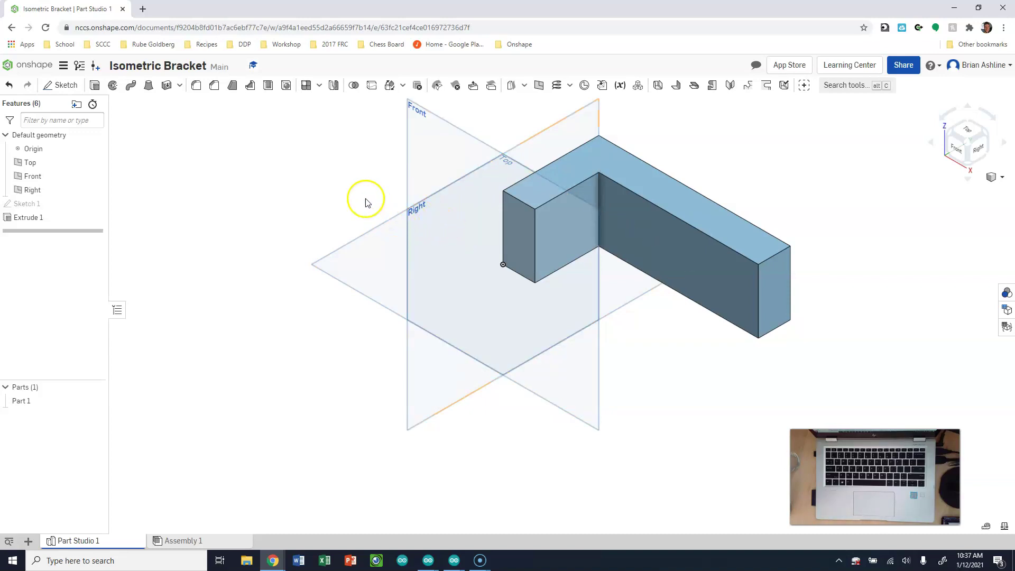
- Hide the Top, Front and Right default planes using each plane's eye icon
{"action": "left_click", "coordinate": [47, 162]}
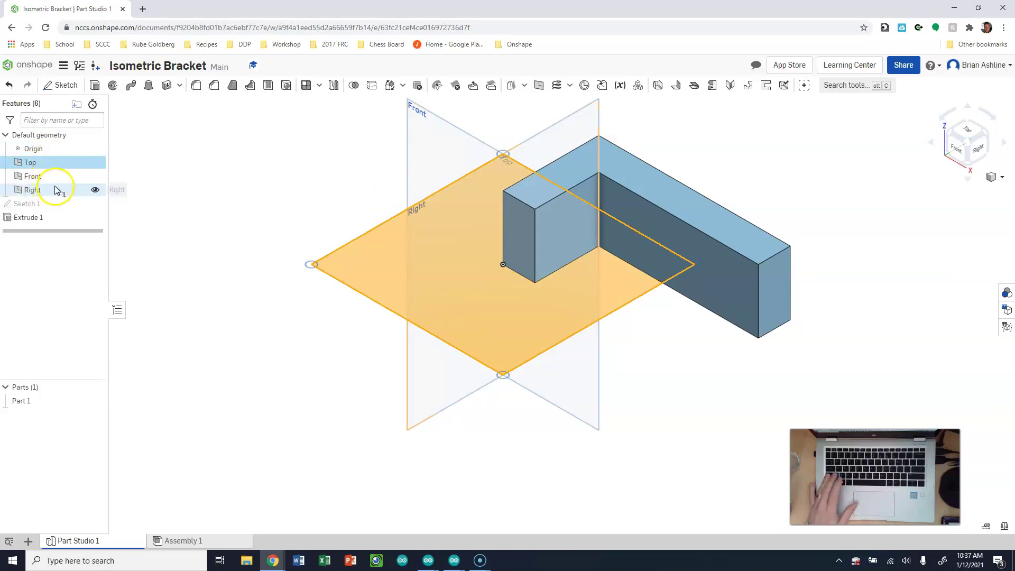
{"action": "left_click", "coordinate": [46, 190], "text": "shift"}
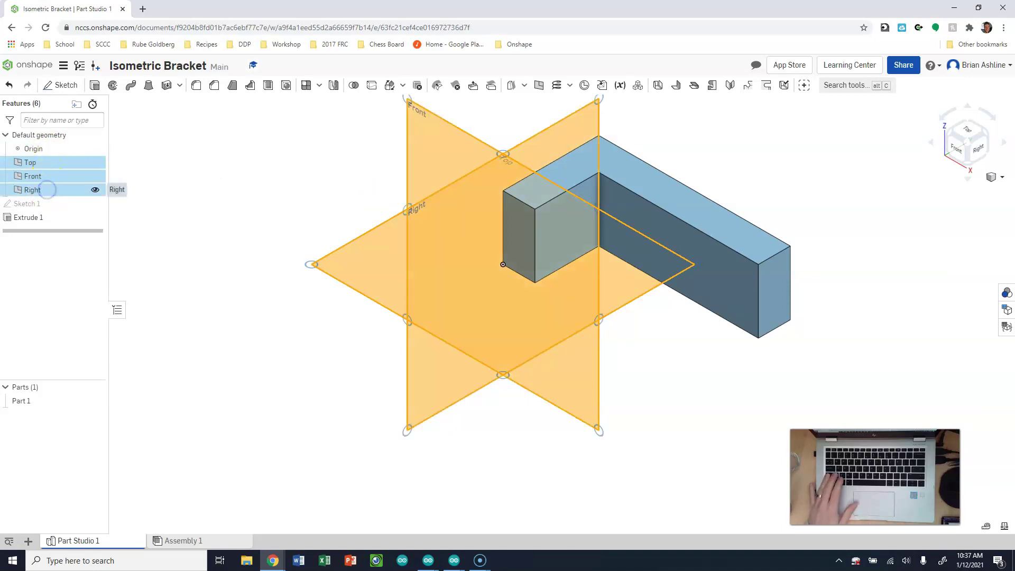
{"action": "right_click", "coordinate": [72, 176]}
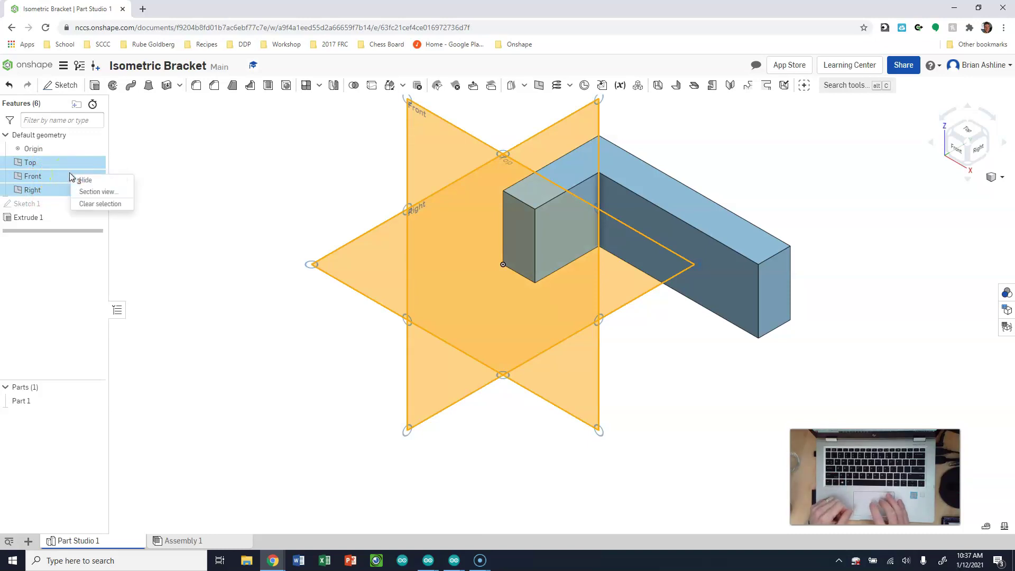
{"action": "left_click", "coordinate": [97, 185]}
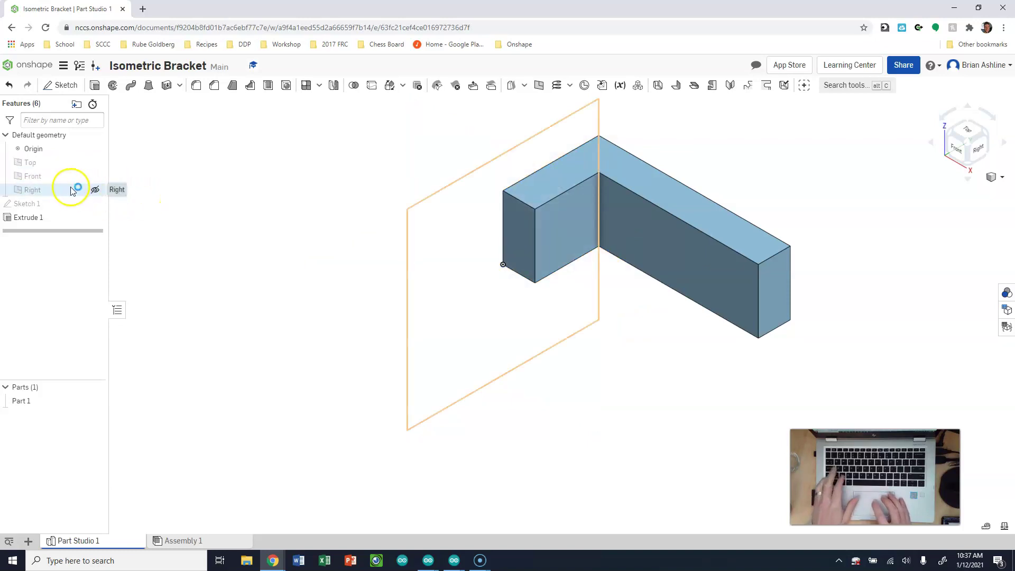
{"action": "left_click", "coordinate": [95, 190]}
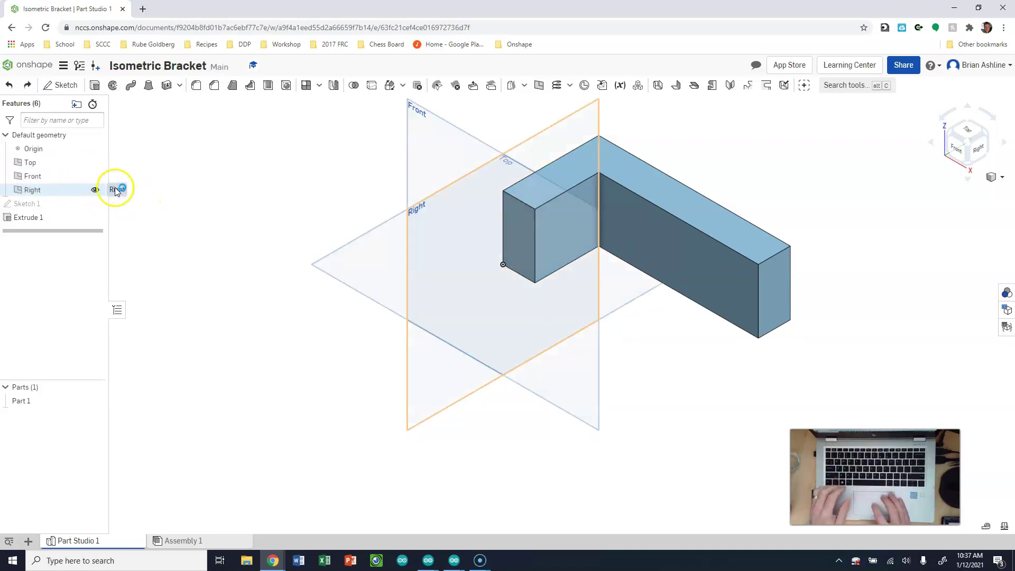
{"action": "left_click", "coordinate": [95, 164]}
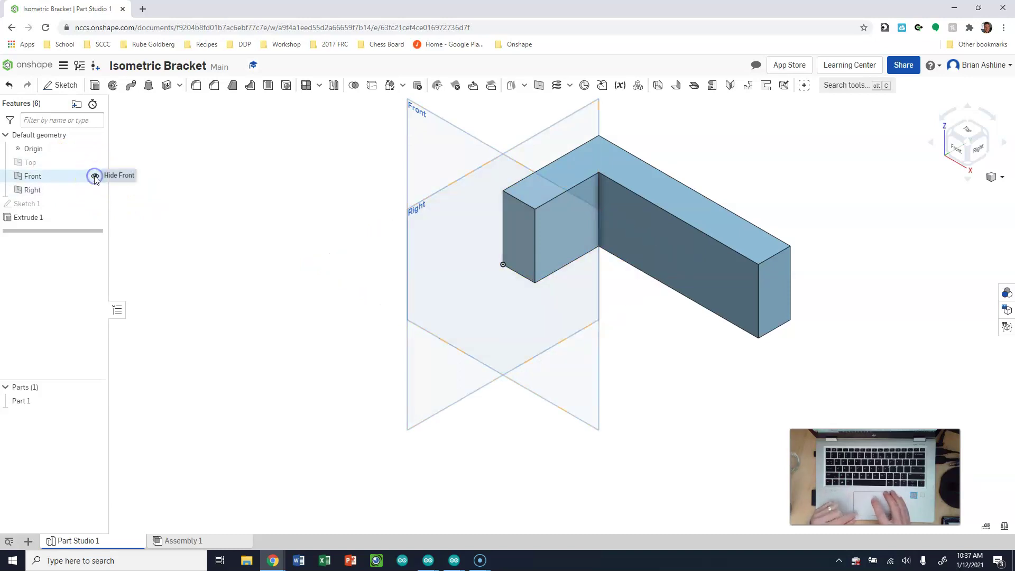
{"action": "left_click", "coordinate": [95, 177]}
{"action": "left_click", "coordinate": [96, 189]}
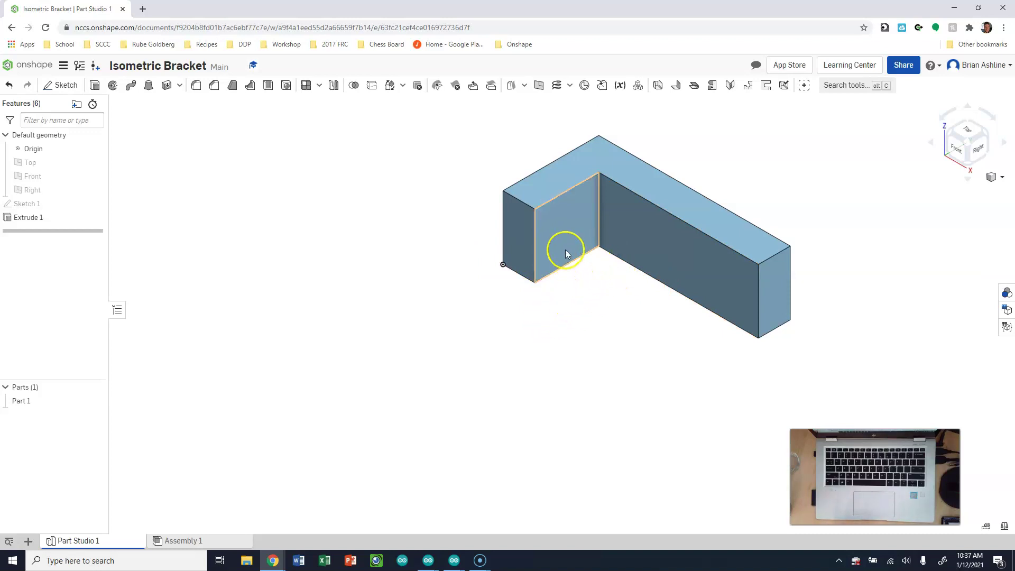
- Turn the view to face the bracket's bottom and start a new sketch
{"action": "left_click", "coordinate": [968, 168]}
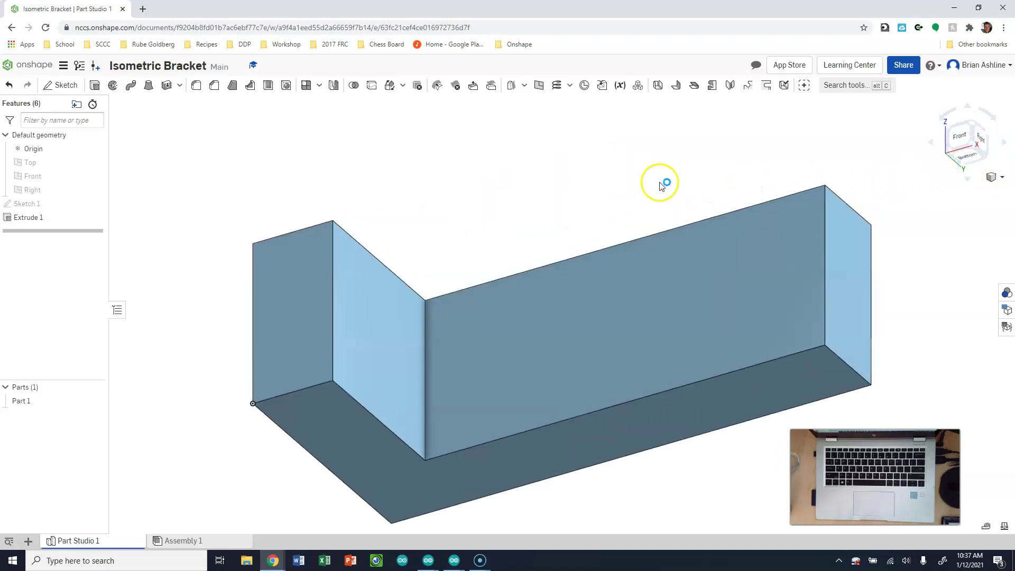
{"action": "scroll", "coordinate": [629, 193], "scroll_direction": "up", "scroll_amount": 1}
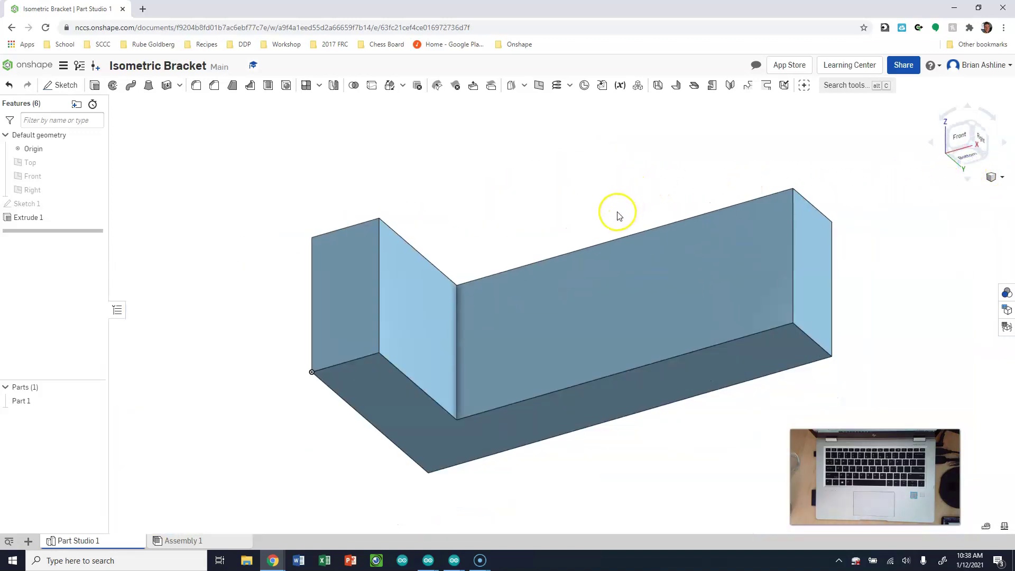
{"action": "left_click", "coordinate": [967, 159]}
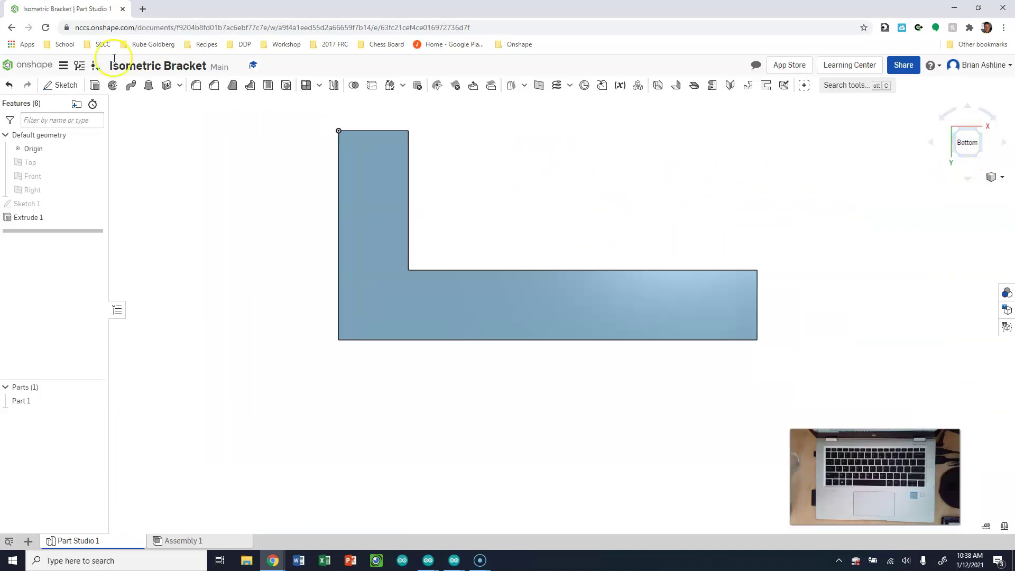
{"action": "left_click", "coordinate": [59, 84]}
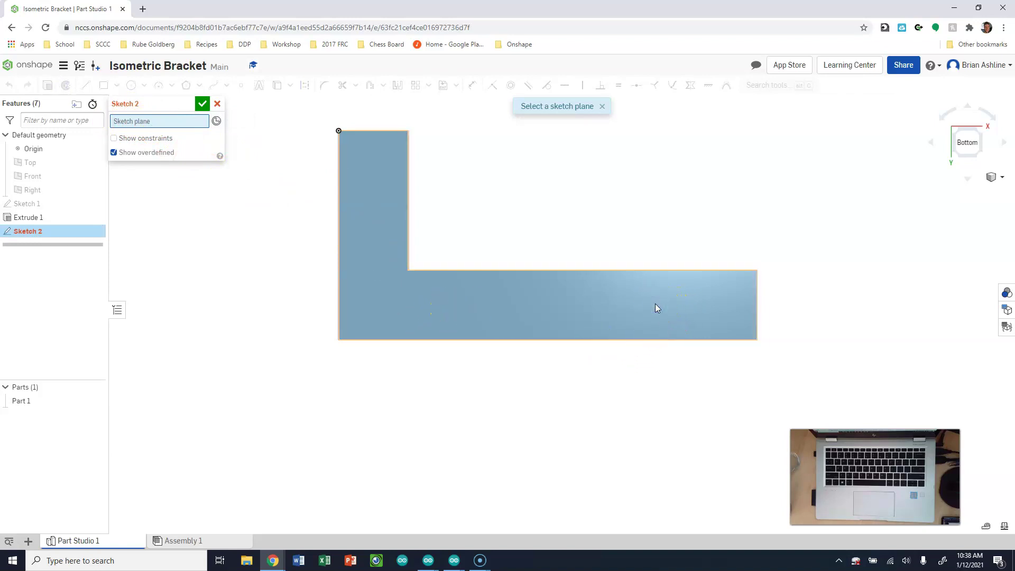
- On the bracket's L face, draw a diagonal line across the inside corner
{"action": "left_click", "coordinate": [377, 195]}
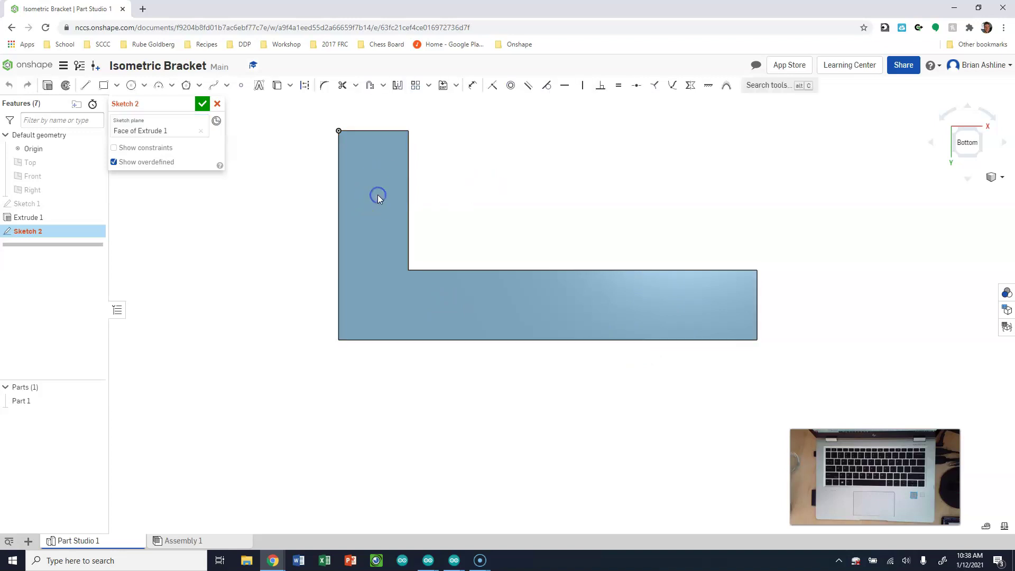
{"action": "scroll", "coordinate": [381, 386], "scroll_direction": "down", "scroll_amount": 3}
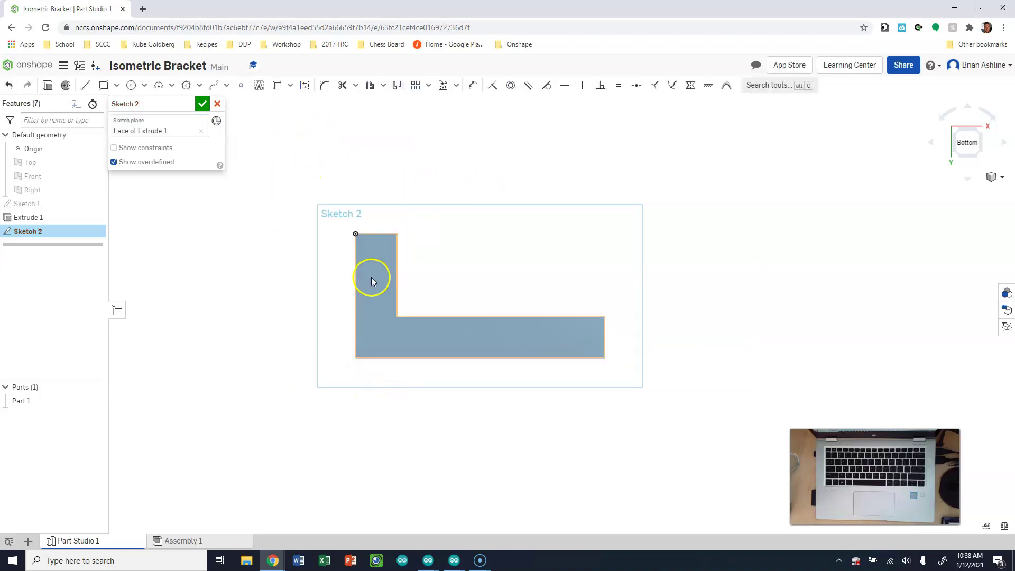
{"action": "scroll", "coordinate": [342, 229], "scroll_direction": "up", "scroll_amount": 1}
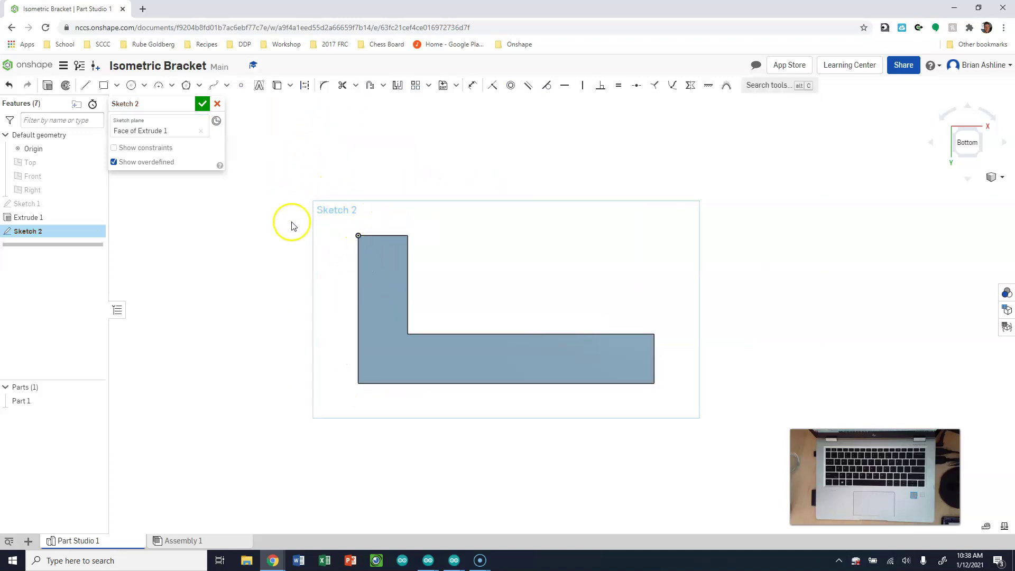
{"action": "left_click", "coordinate": [83, 88]}
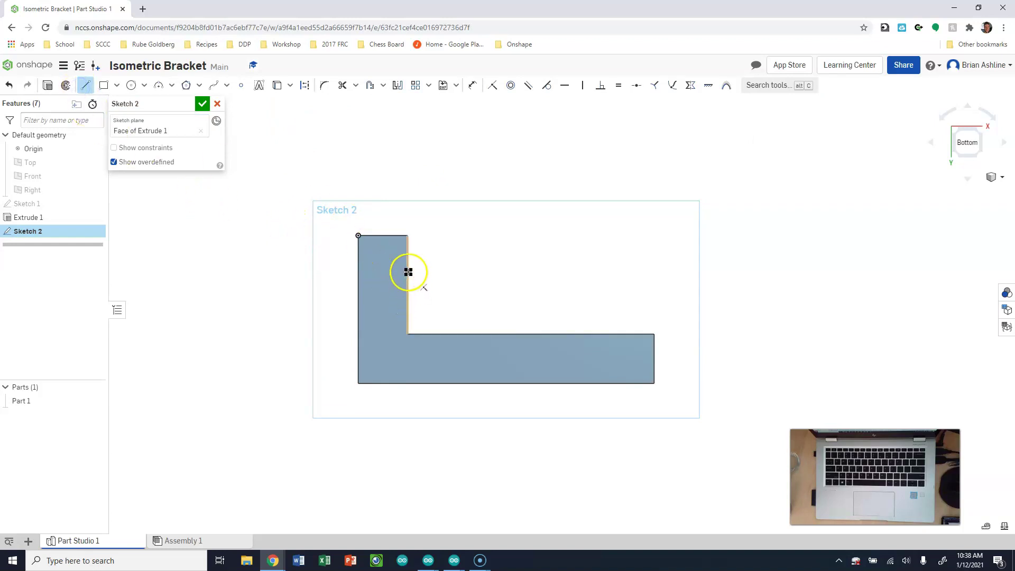
{"action": "left_click_drag", "start_coordinate": [408, 272], "coordinate": [487, 334]}
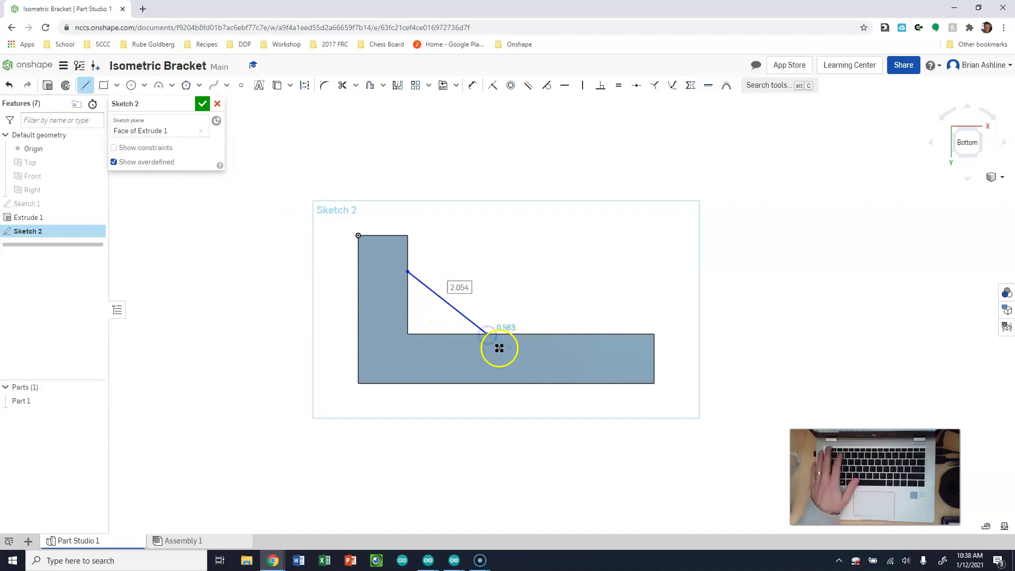
{"action": "key", "text": "Escape"}
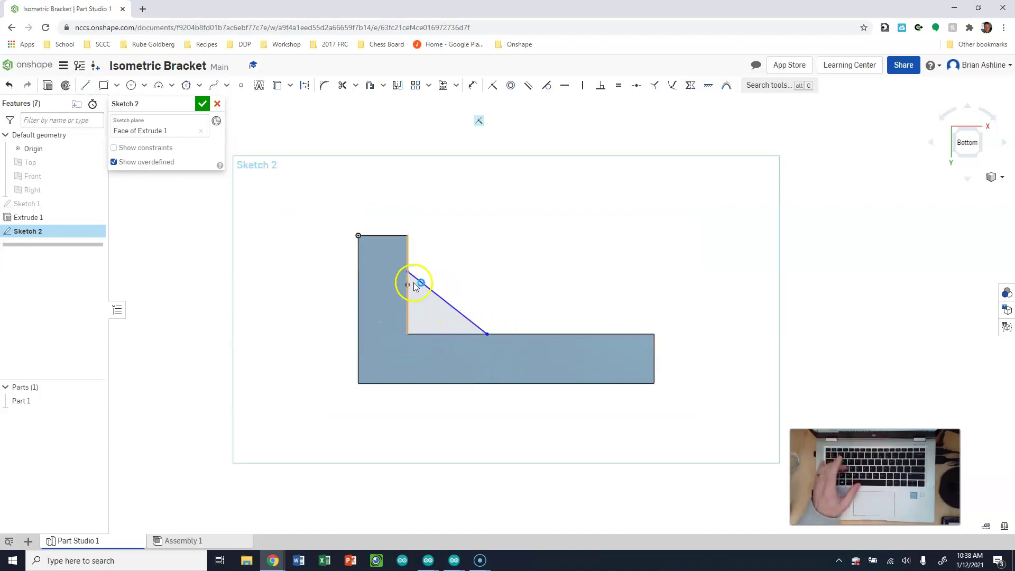
- Check the sketch against the bracket's reference drawing in Google Docs
{"action": "key", "text": "u"}
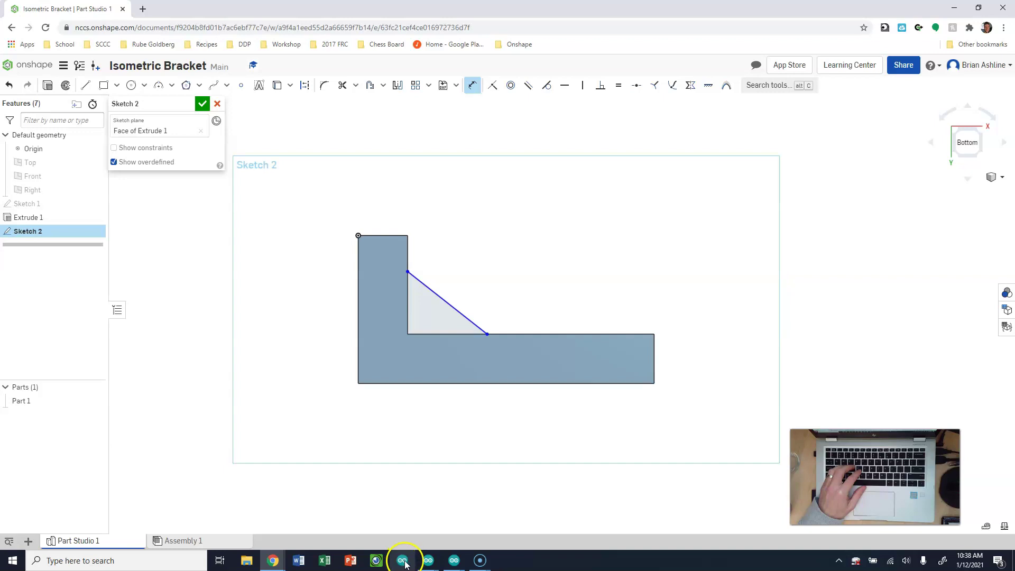
{"action": "left_click", "coordinate": [376, 531]}
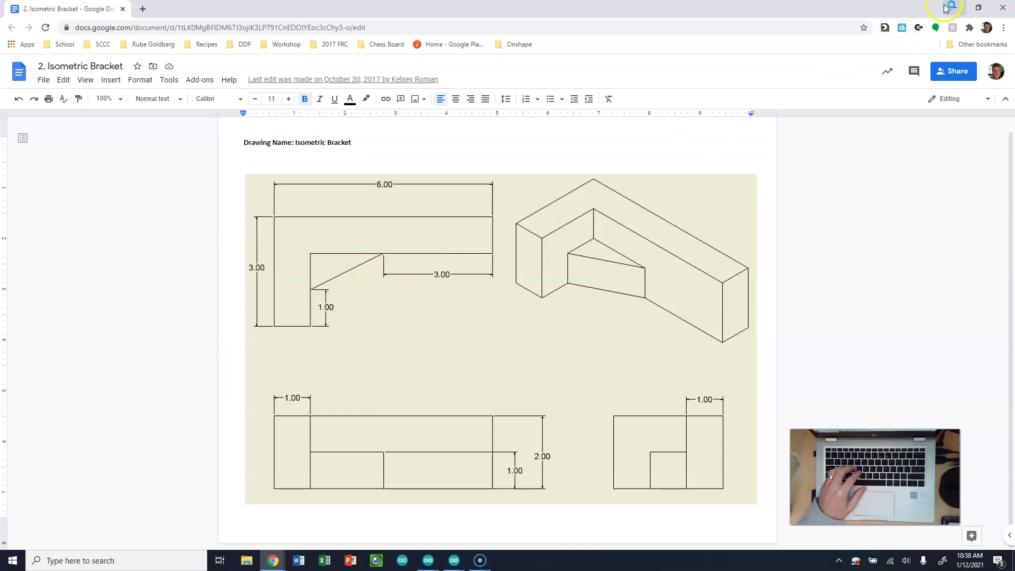
{"action": "left_click", "coordinate": [955, 8]}
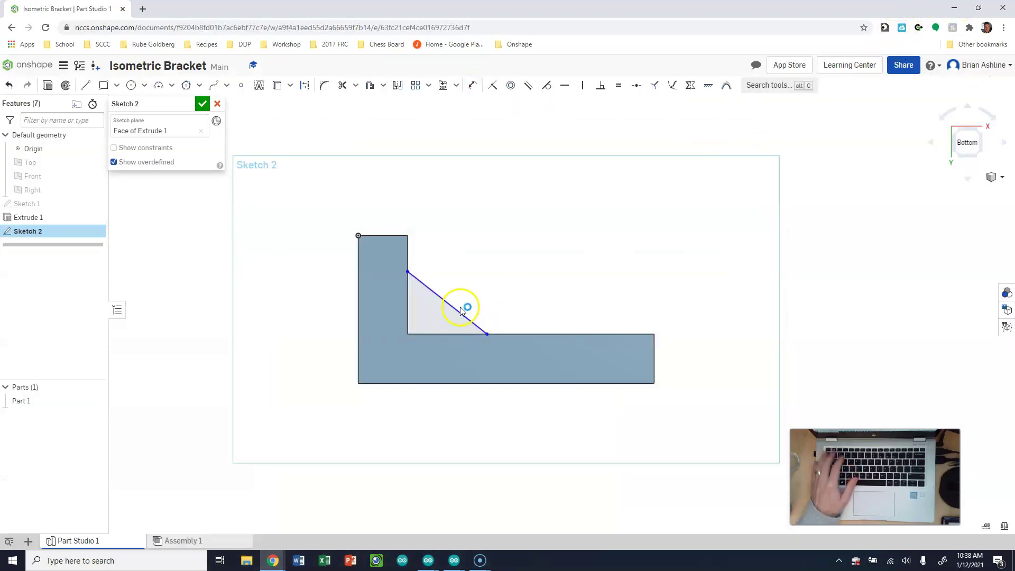
- Replace the diagonal with a new line from the inner vertical edge to the horizontal leg
{"action": "left_click", "coordinate": [458, 320]}
{"action": "key", "text": "Delete"}
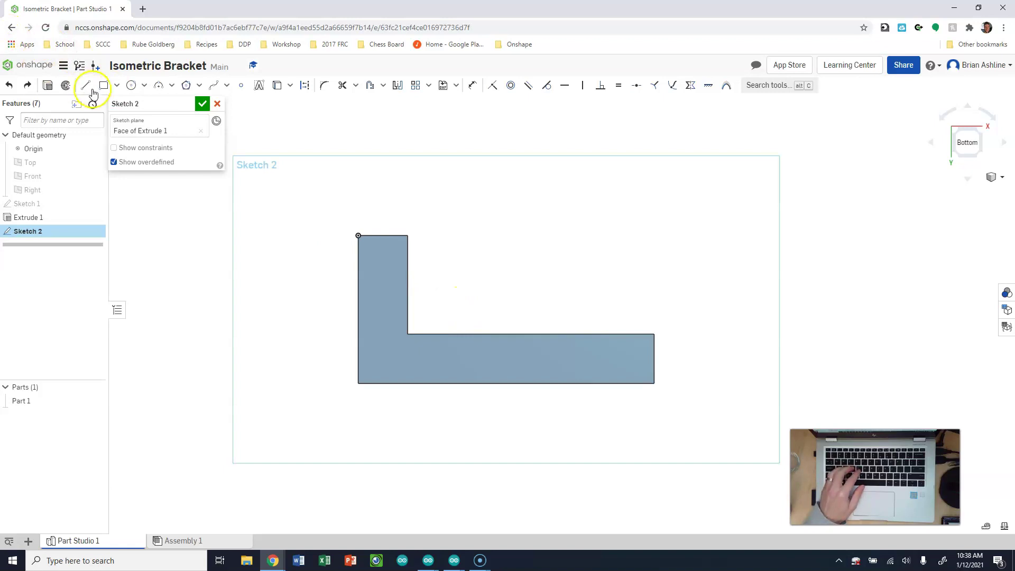
{"action": "left_click", "coordinate": [88, 87]}
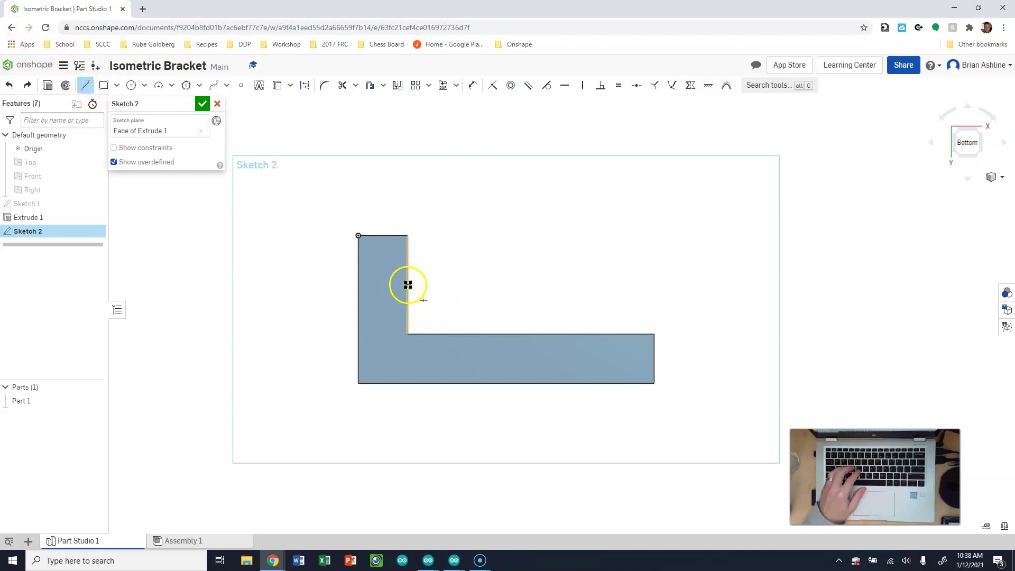
{"action": "scroll", "coordinate": [407, 286], "scroll_direction": "up", "scroll_amount": 2}
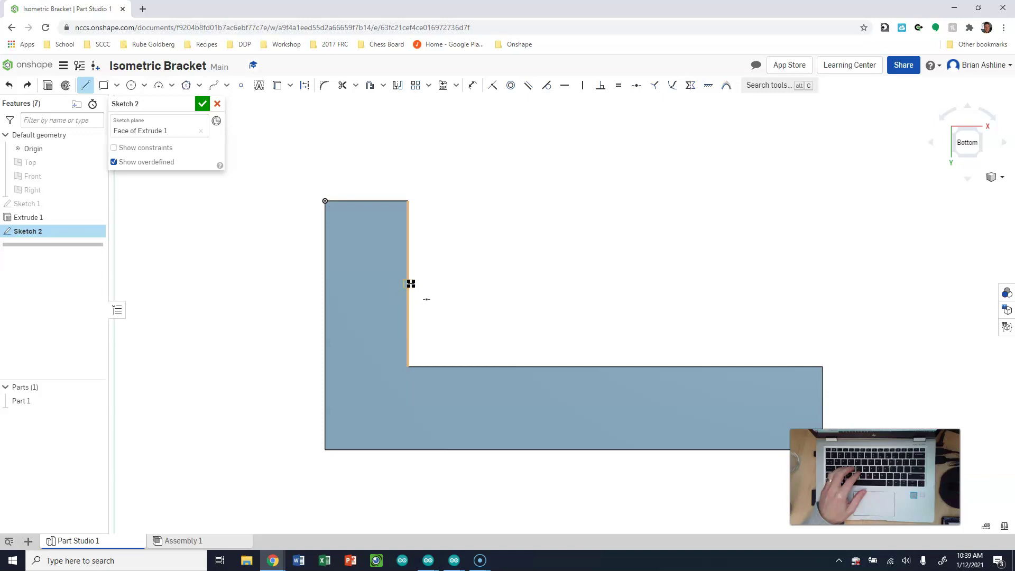
{"action": "mouse_move", "coordinate": [410, 285]}
{"action": "left_mouse_down"}
{"action": "mouse_move", "coordinate": [409, 260]}
{"action": "mouse_move", "coordinate": [480, 277]}
{"action": "mouse_move", "coordinate": [537, 371]}
{"action": "left_mouse_up"}
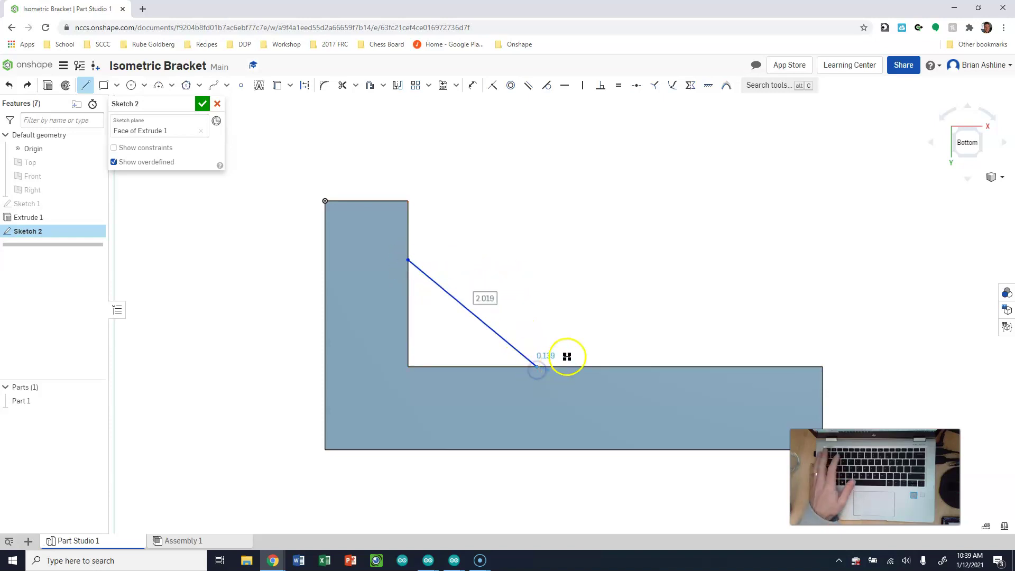
{"action": "key", "text": "Escape"}
{"action": "left_click_drag", "start_coordinate": [412, 261], "coordinate": [409, 323]}
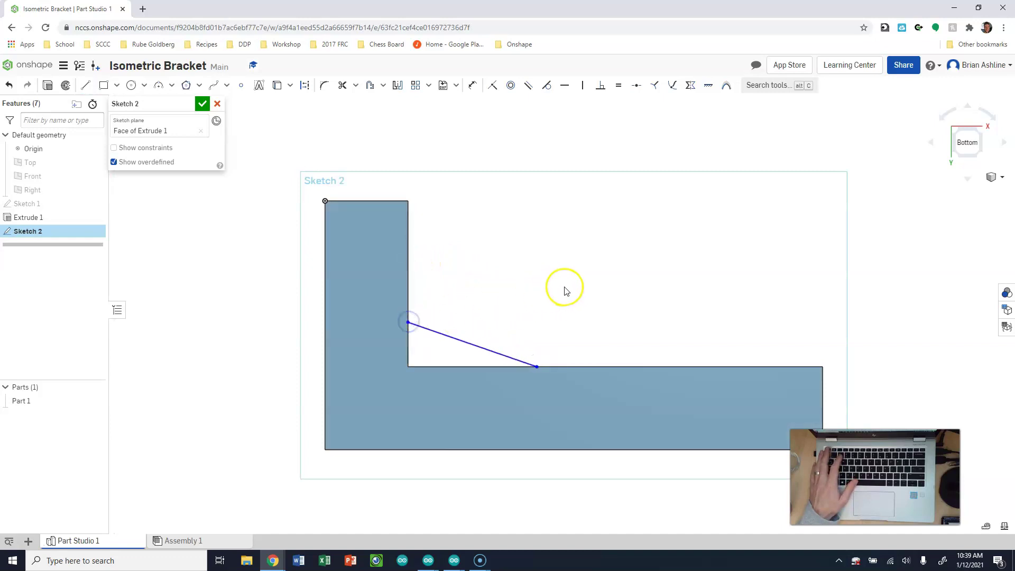
- Dimension the diagonal's top end 1 below the inner corner, lower end 3 from the leg's end
{"action": "key", "text": "u"}
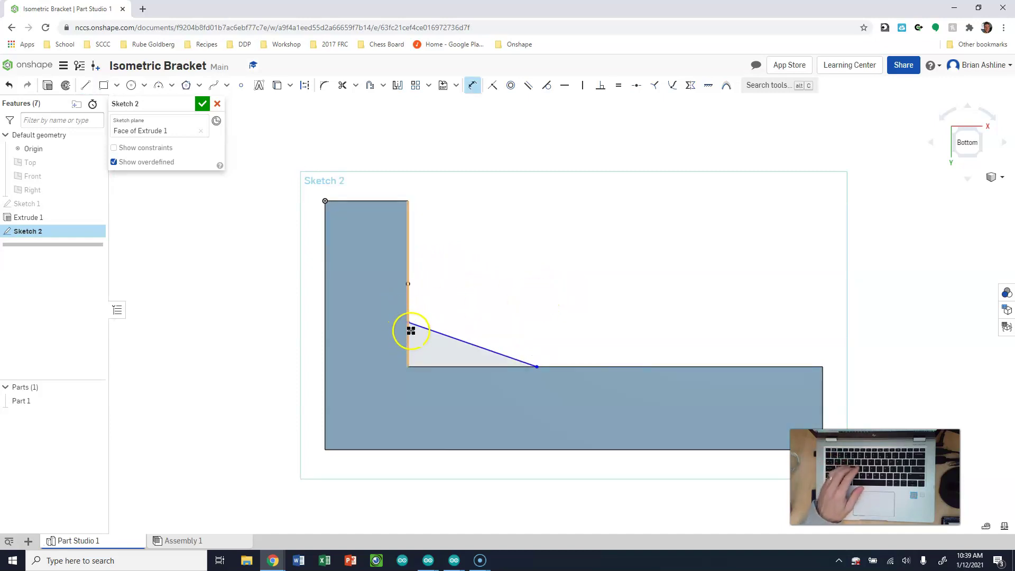
{"action": "left_click", "coordinate": [409, 201]}
{"action": "left_click", "coordinate": [438, 239]}
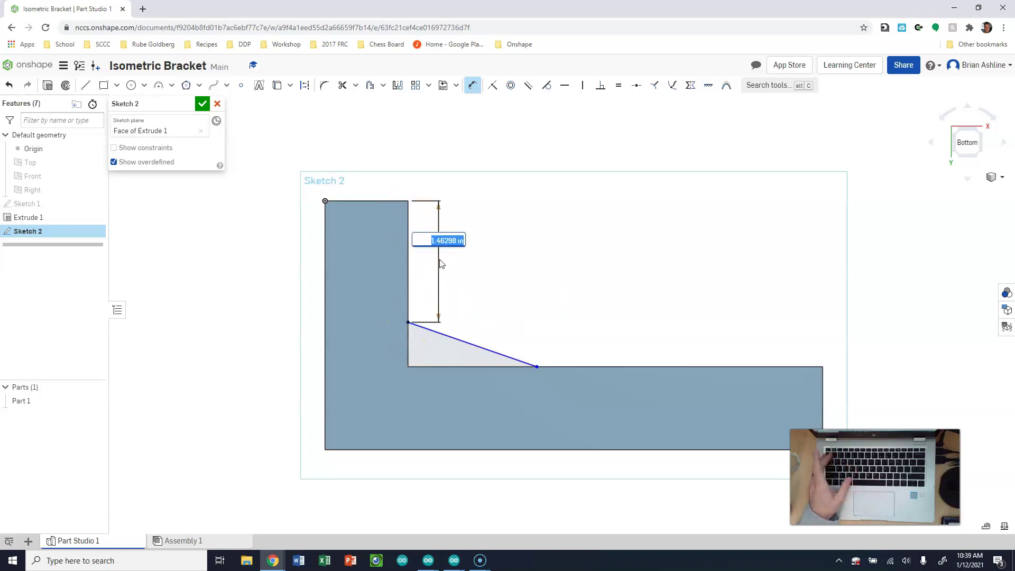
{"action": "key", "text": "Return"}
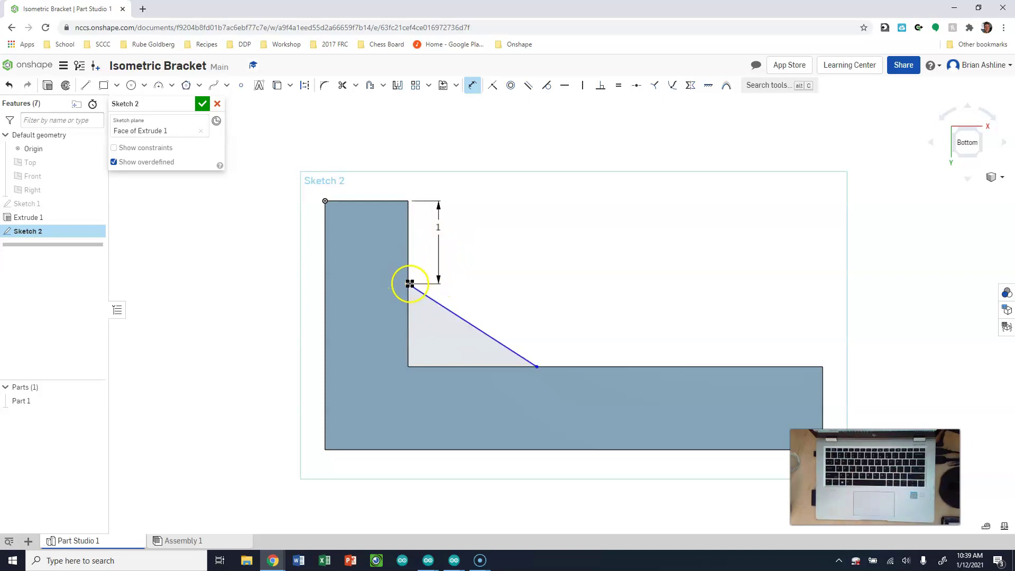
{"action": "left_click", "coordinate": [541, 367]}
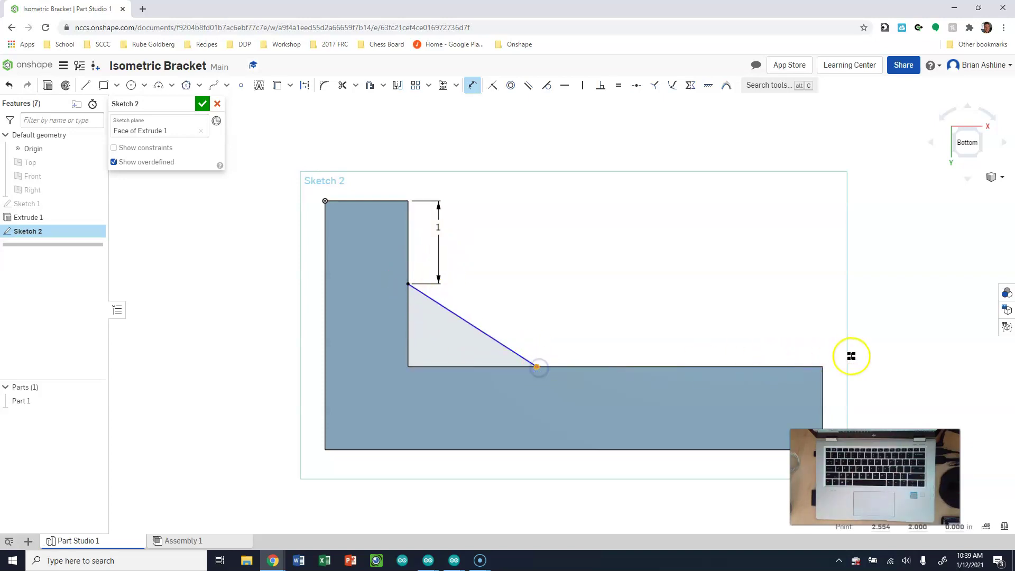
{"action": "left_click", "coordinate": [823, 368]}
{"action": "left_click", "coordinate": [694, 314]}
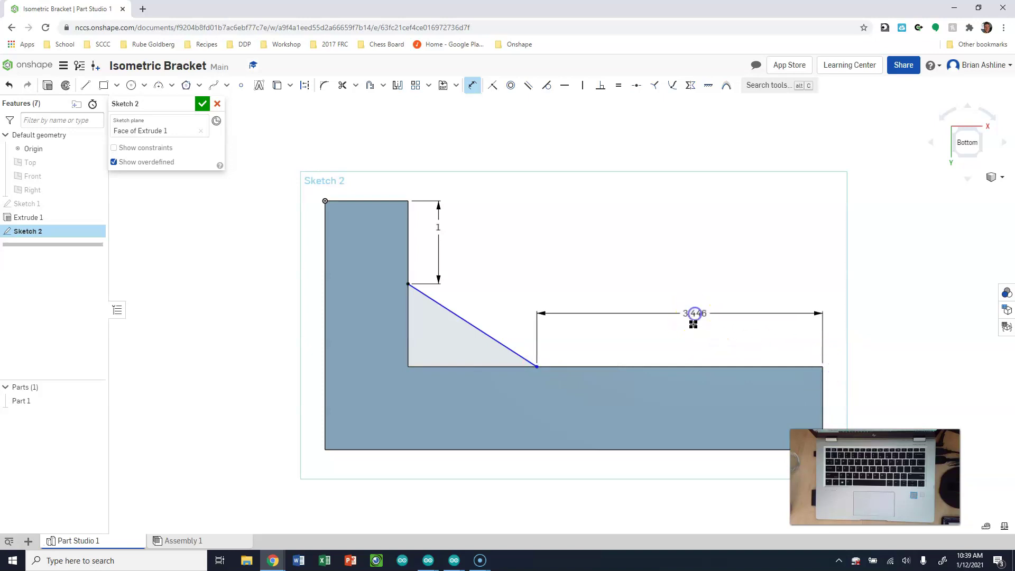
{"action": "type", "text": "3"}
- Accept Sketch 2, then reopen it and close it again
{"action": "left_click", "coordinate": [199, 102]}
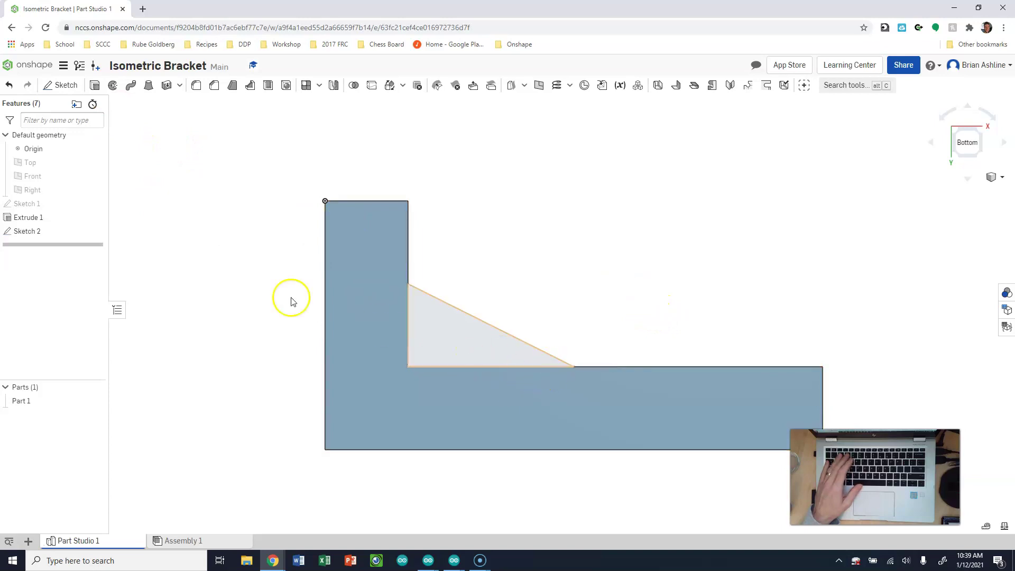
{"action": "double_click", "coordinate": [18, 233]}
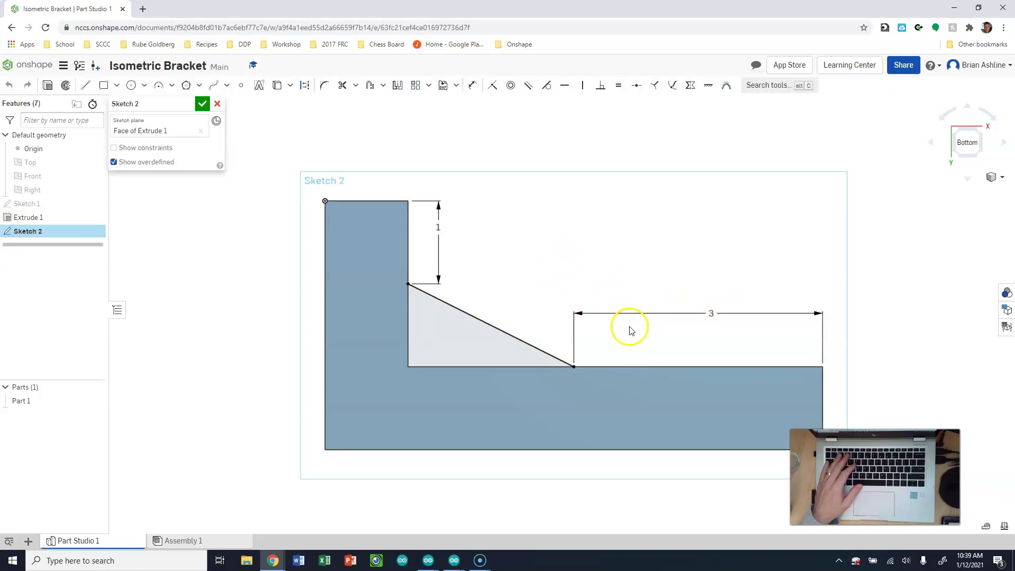
{"action": "left_click", "coordinate": [202, 103]}
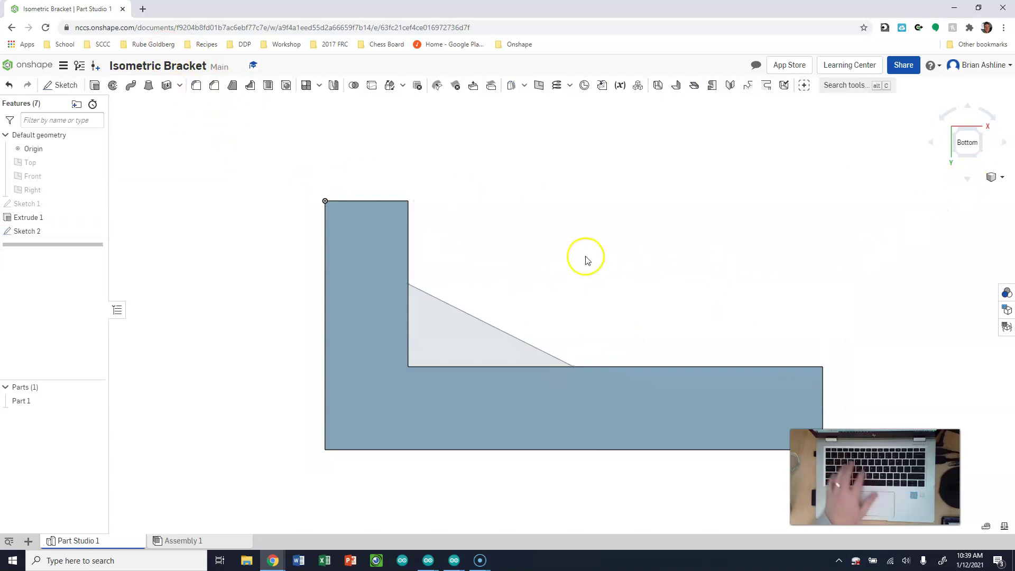
{"action": "key", "text": "shift+7"}
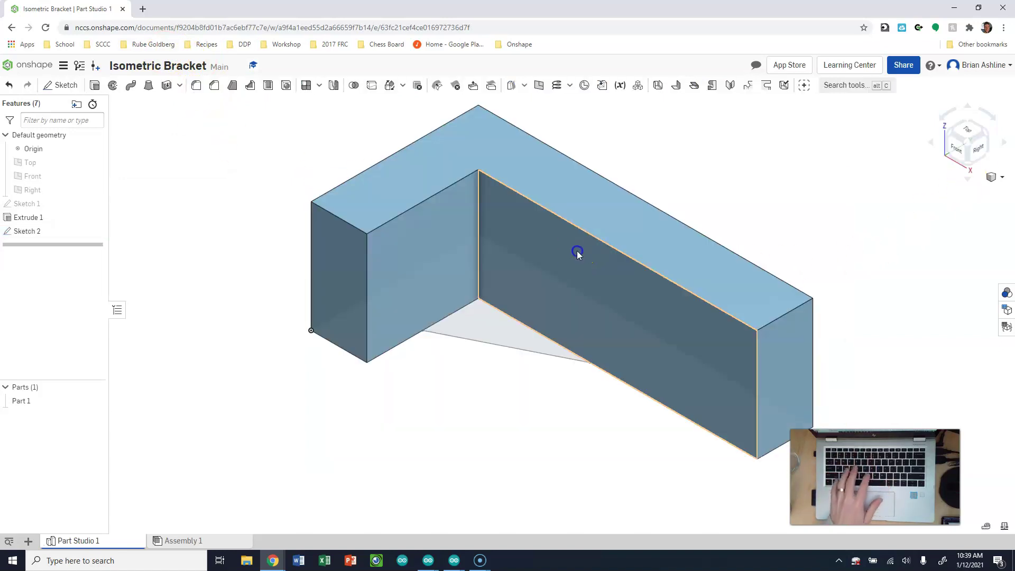
{"action": "left_click", "coordinate": [578, 254]}
{"action": "left_click", "coordinate": [518, 428]}
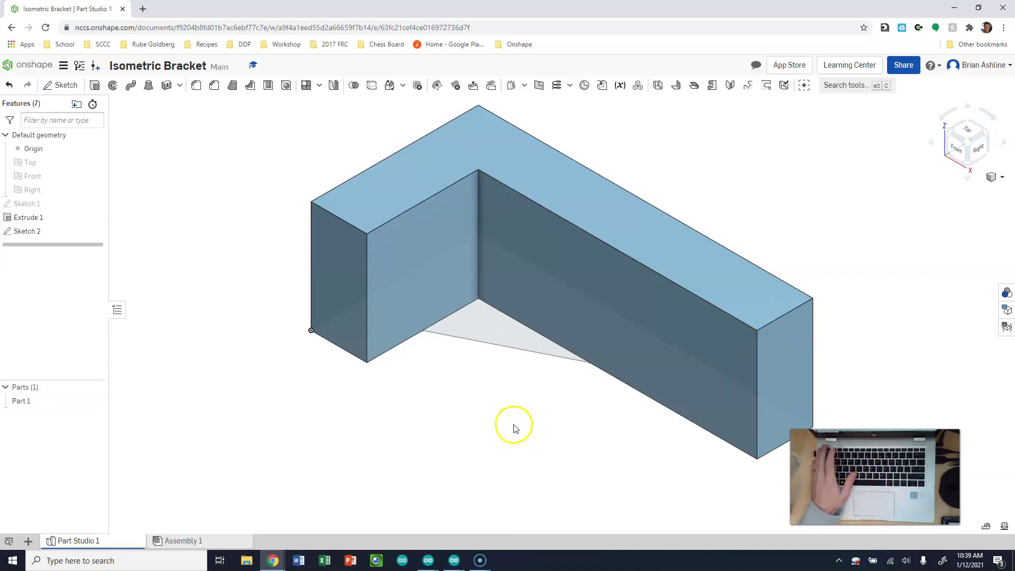
{"action": "left_click", "coordinate": [274, 562]}
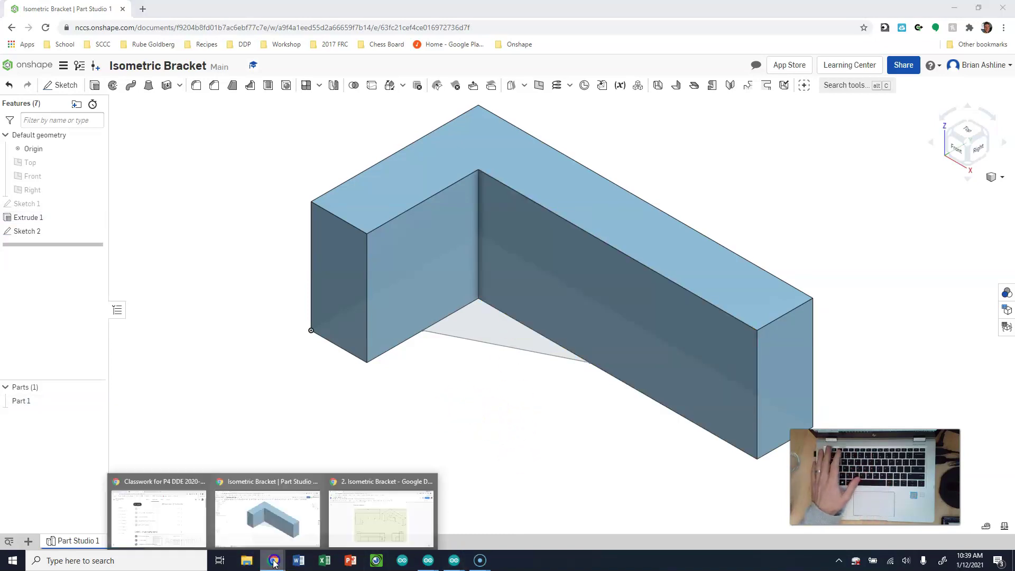
{"action": "left_click", "coordinate": [376, 525]}
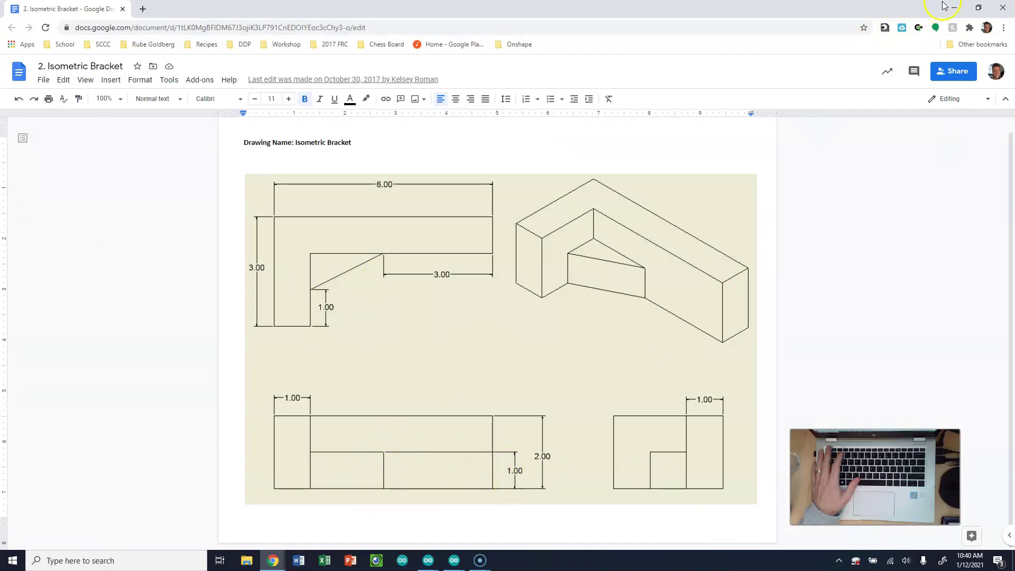
{"action": "left_click", "coordinate": [946, 7]}
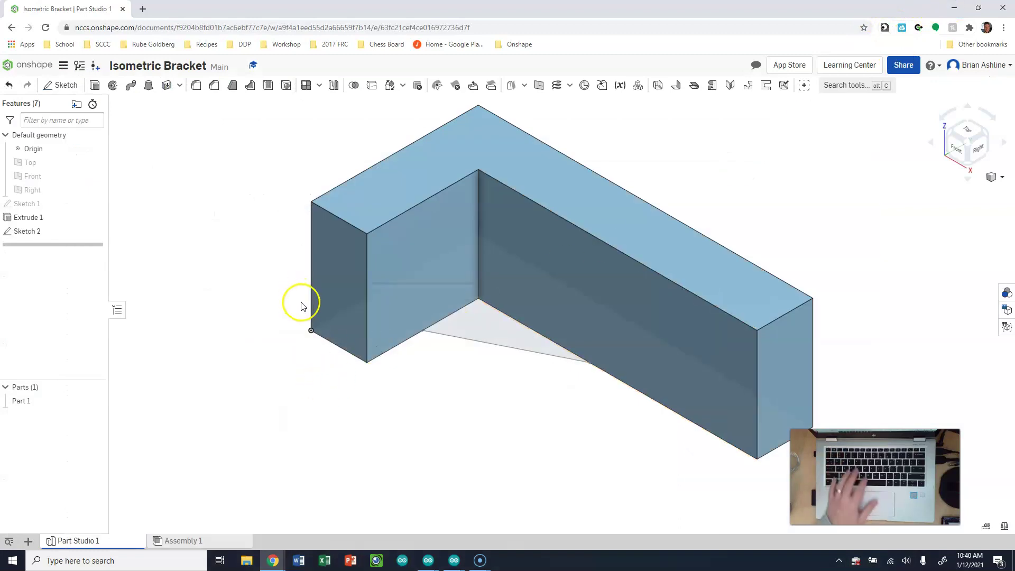
- Extrude the Sketch 2 triangle Blind 1 in, flipped upward into the corner, as a new part
{"action": "key", "text": "shift+e"}
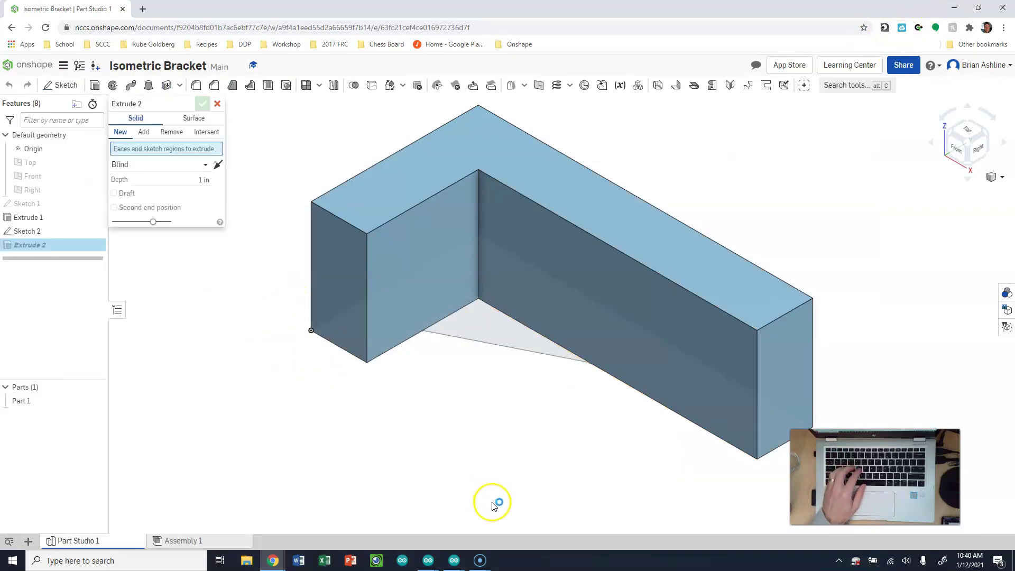
{"action": "left_click", "coordinate": [491, 334]}
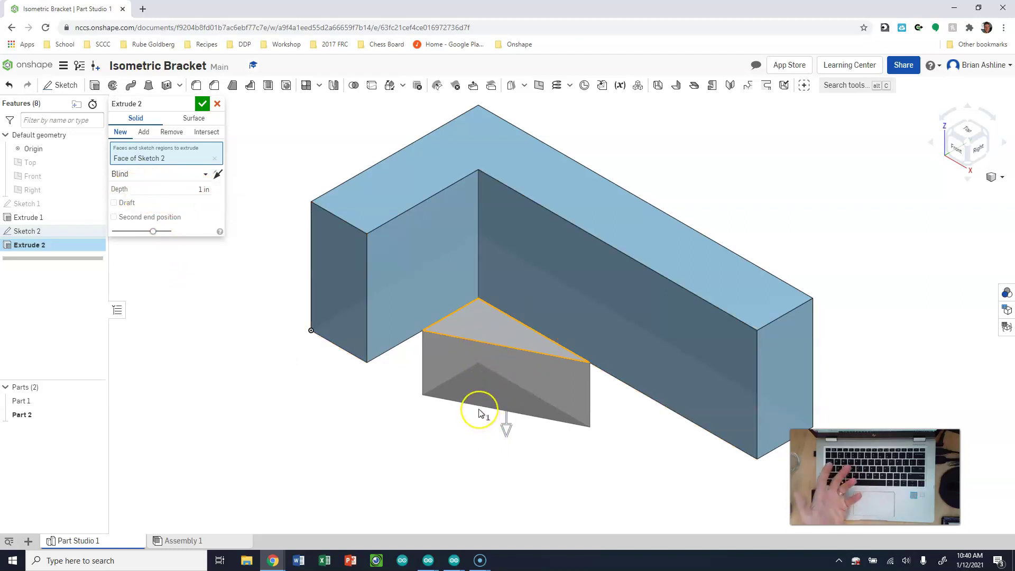
{"action": "left_click", "coordinate": [223, 177]}
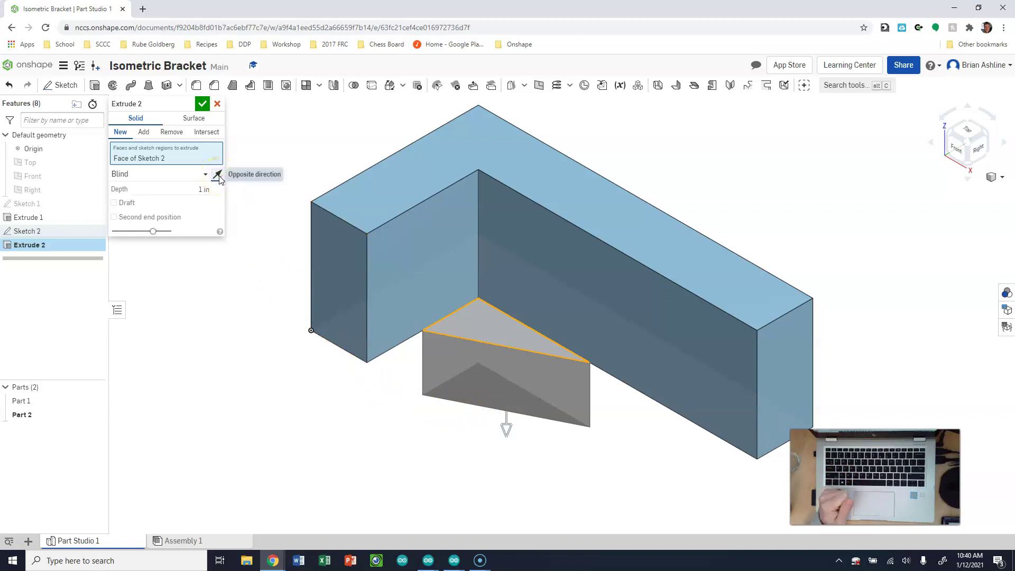
{"action": "left_click", "coordinate": [217, 175]}
{"action": "left_click", "coordinate": [218, 175]}
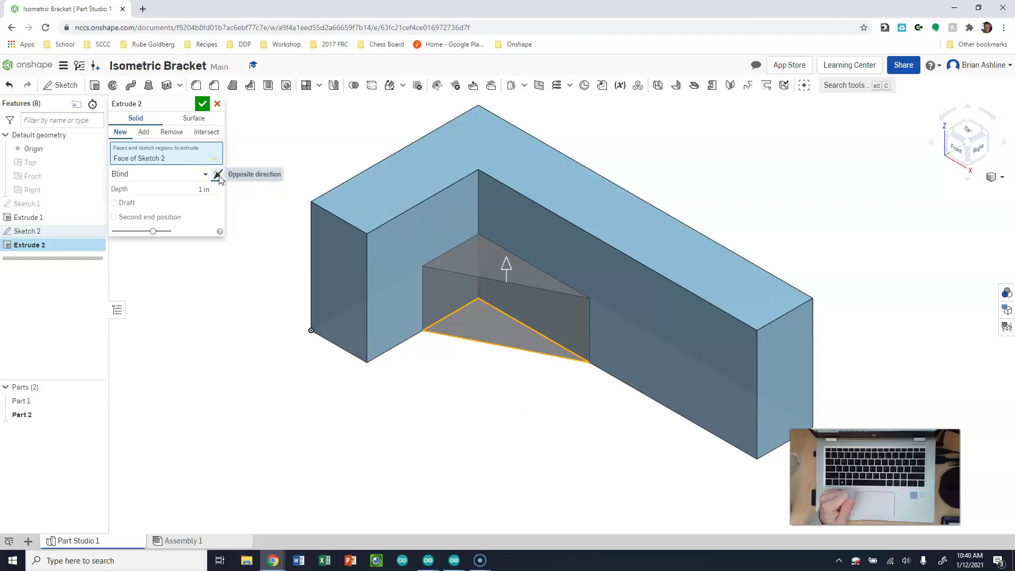
{"action": "left_click", "coordinate": [218, 175]}
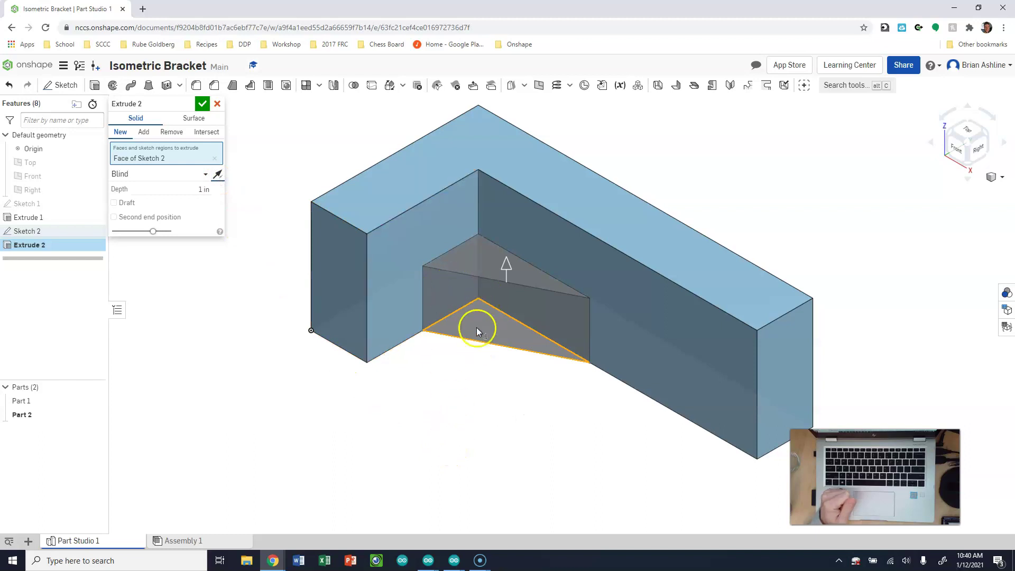
{"action": "left_click", "coordinate": [202, 105]}
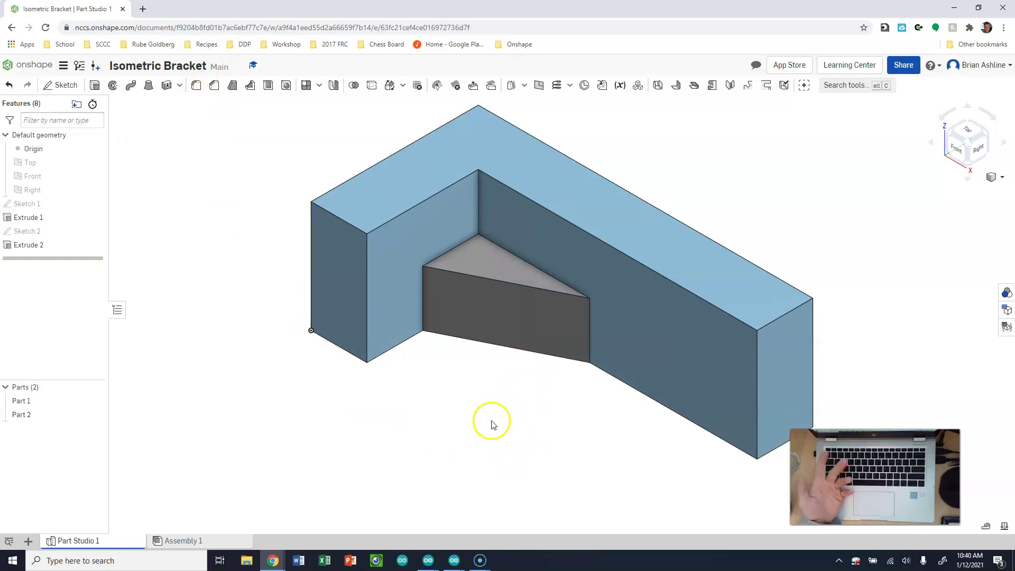
- Give both Extrude 2 and Extrude 1 a blue appearance
{"action": "right_click", "coordinate": [35, 247]}
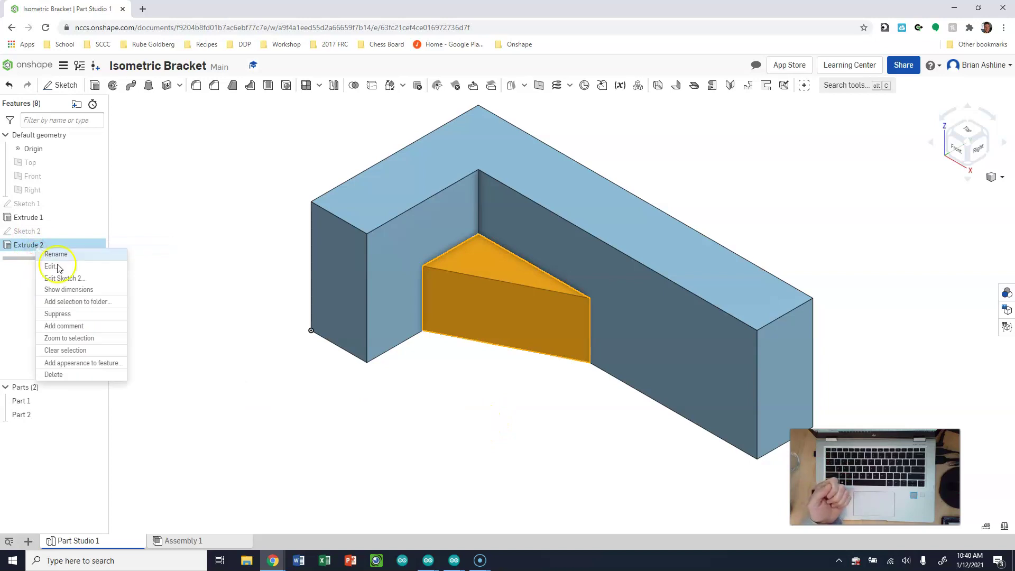
{"action": "left_click", "coordinate": [100, 365]}
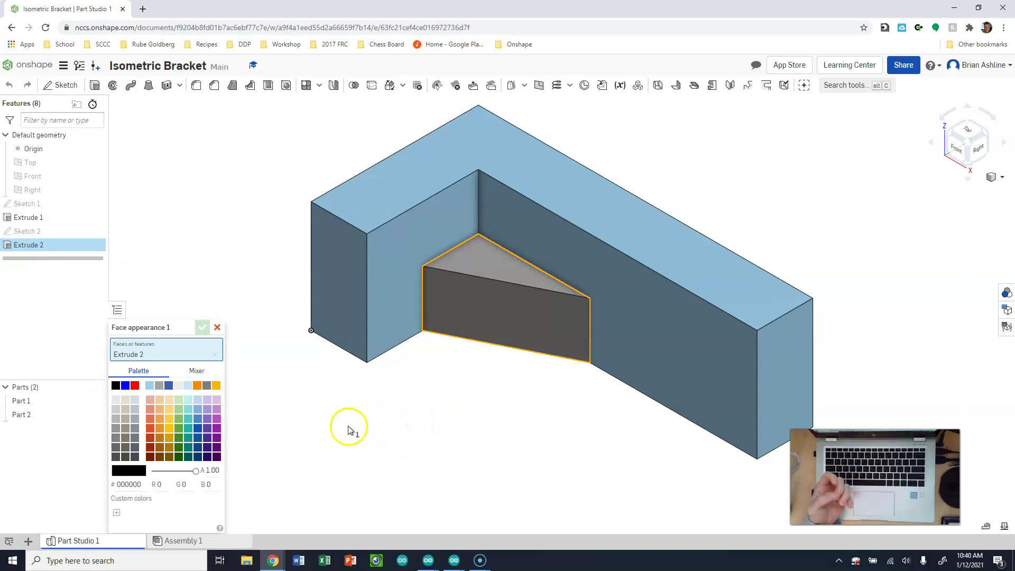
{"action": "left_click", "coordinate": [125, 386]}
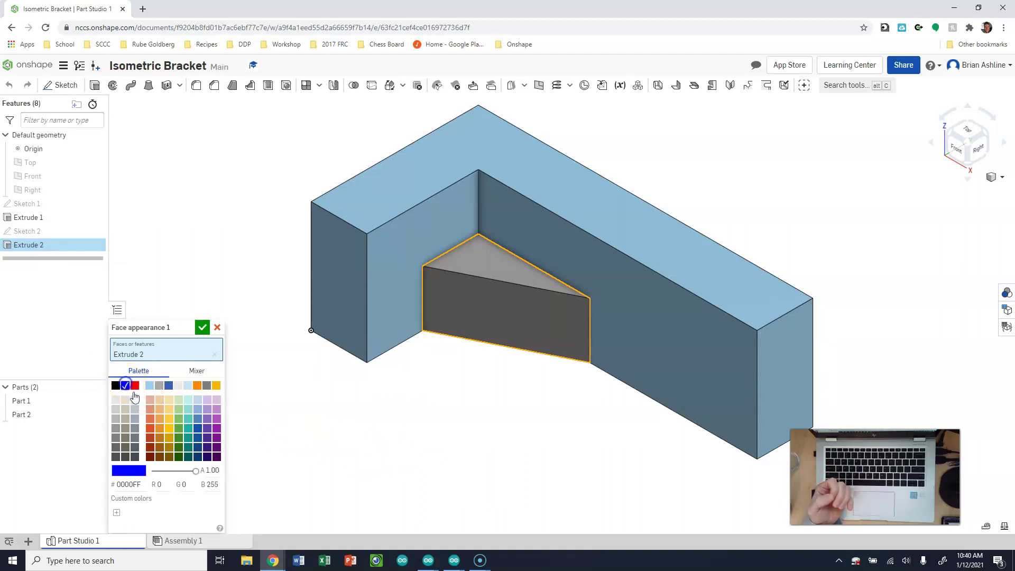
{"action": "left_click", "coordinate": [201, 329]}
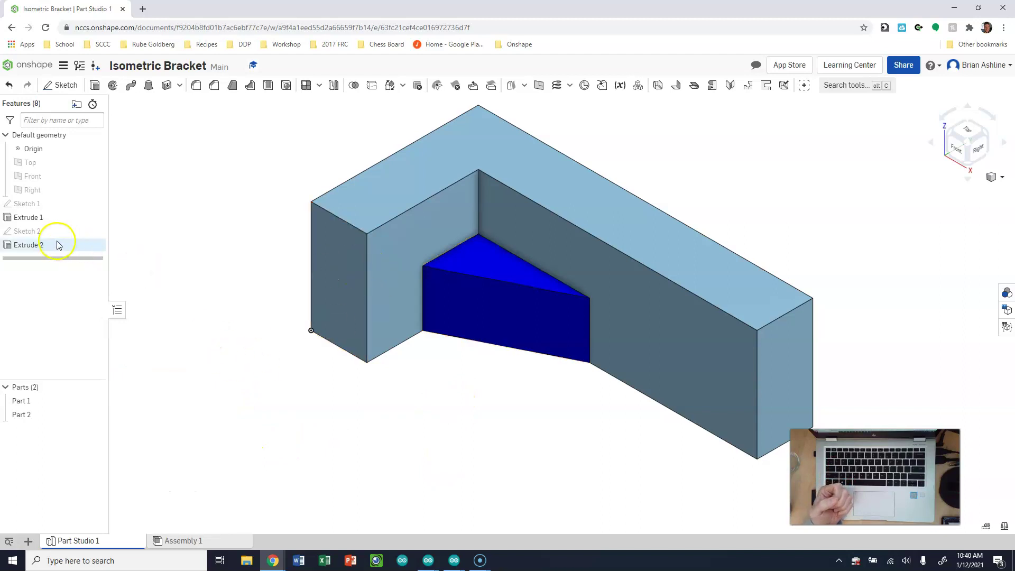
{"action": "right_click", "coordinate": [28, 223]}
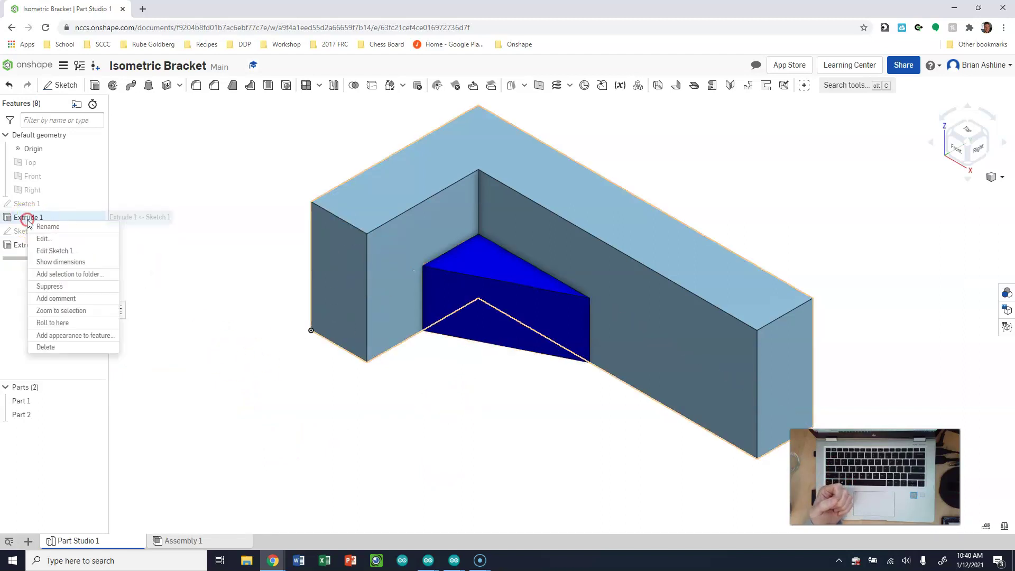
{"action": "left_click", "coordinate": [71, 336]}
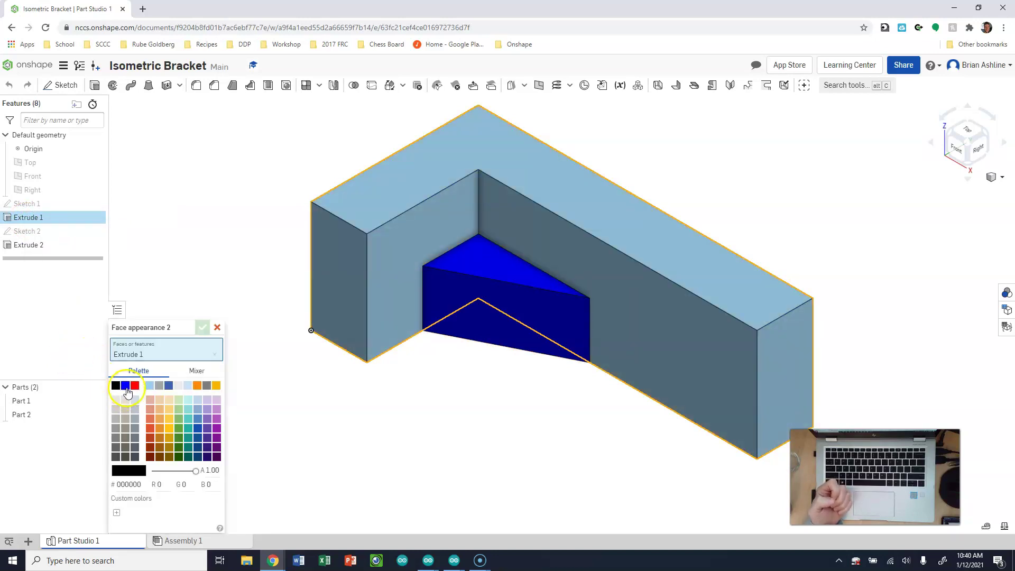
{"action": "left_click", "coordinate": [125, 386]}
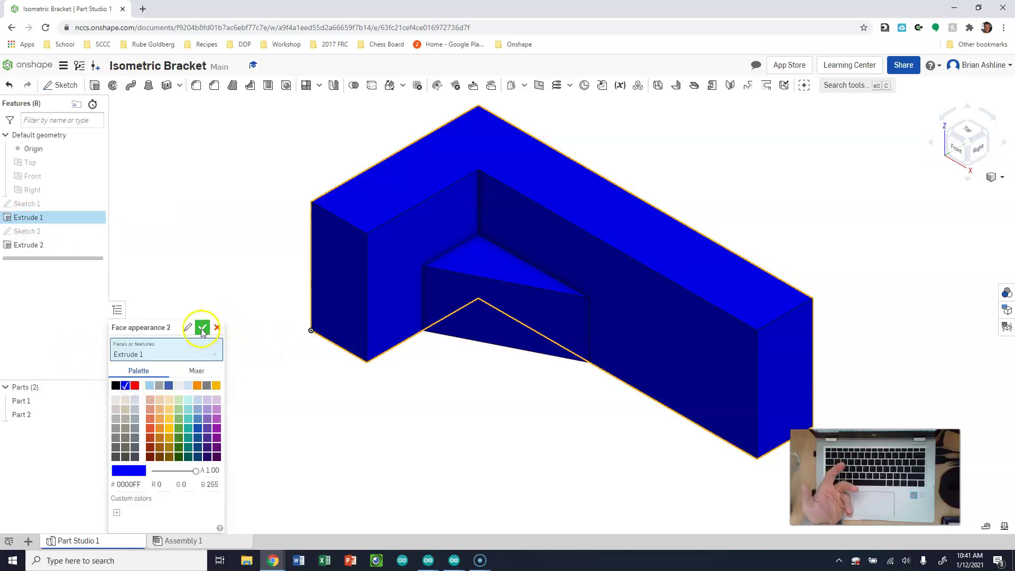
{"action": "left_click", "coordinate": [201, 329]}
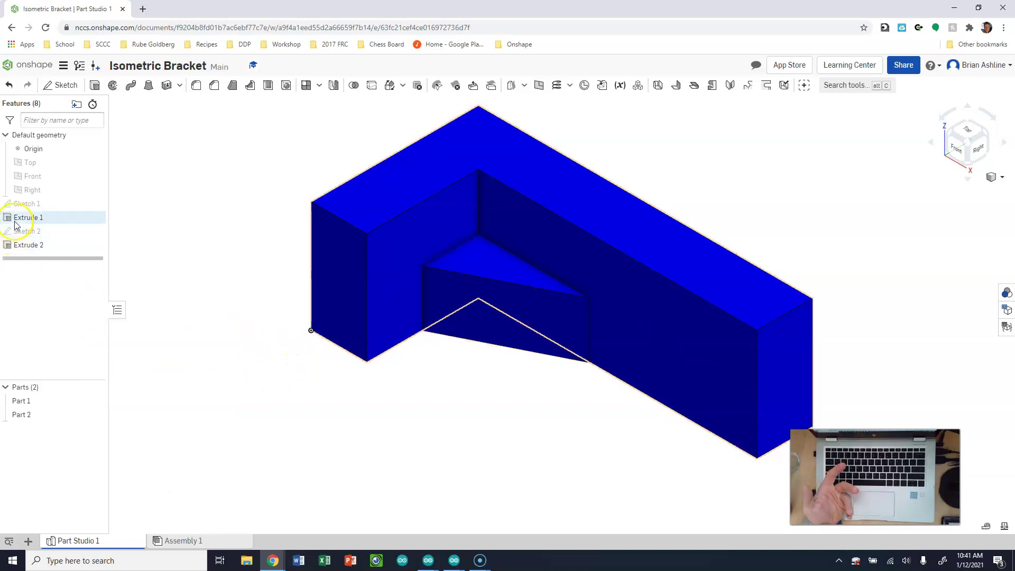
- Change the main bracket's Extrude 1 colour to light grey-blue
{"action": "left_click", "coordinate": [15, 224]}
{"action": "right_click", "coordinate": [21, 220]}
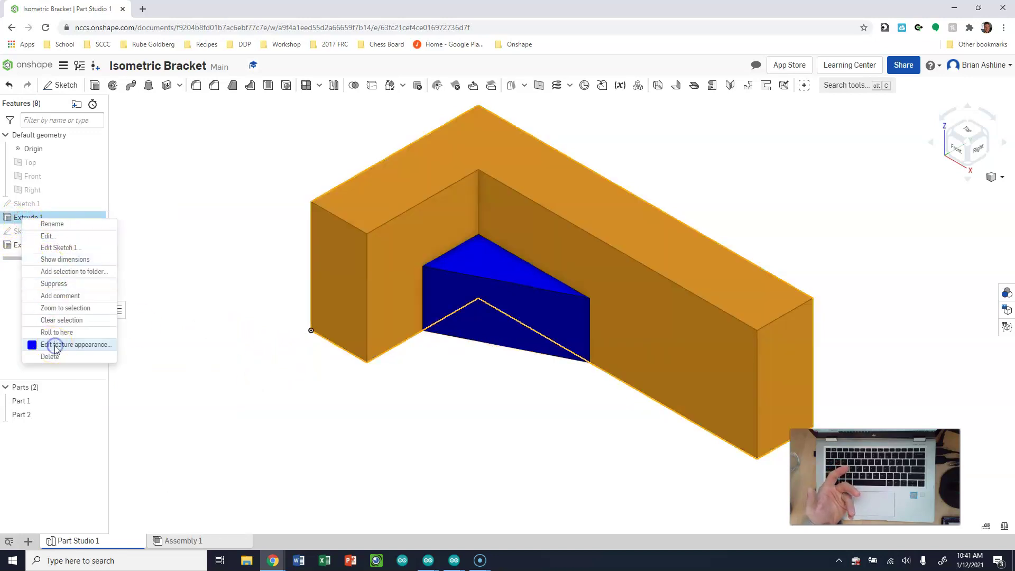
{"action": "left_click", "coordinate": [55, 345]}
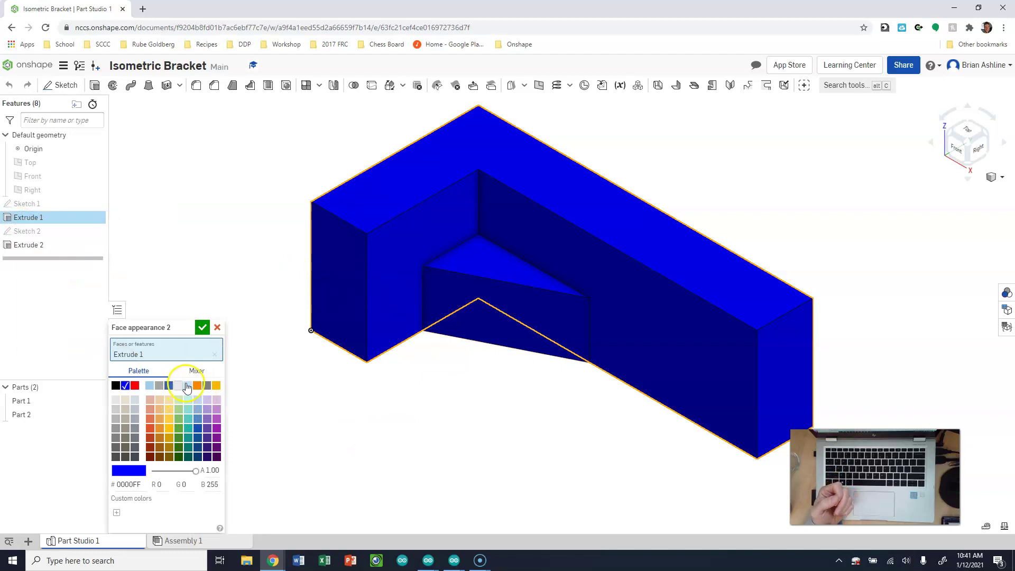
{"action": "left_click", "coordinate": [188, 386]}
{"action": "left_click", "coordinate": [202, 327]}
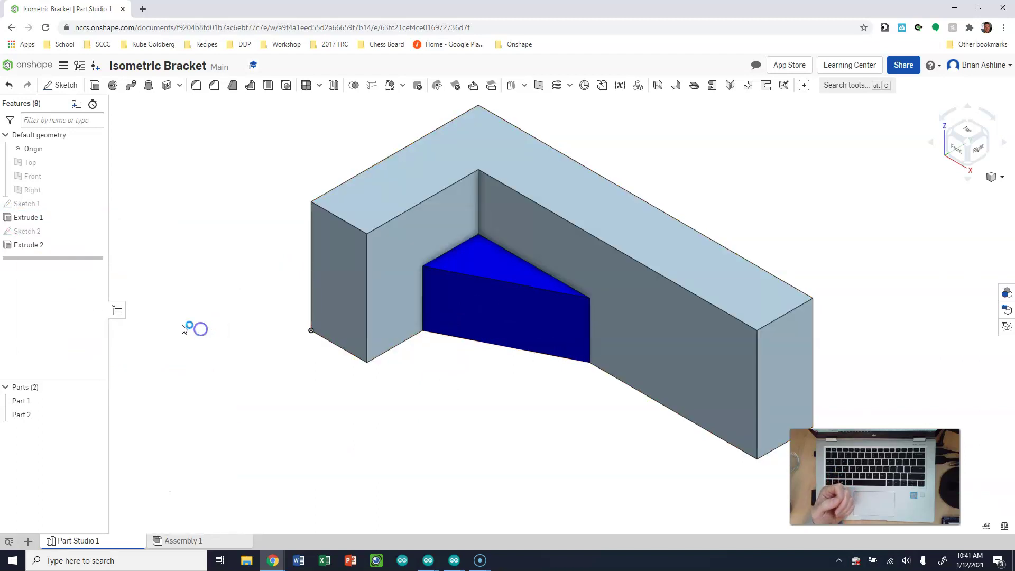
- Try several swatches on the gusset, settling on light blue C4E2F3 to match the bracket
{"action": "right_click", "coordinate": [26, 247]}
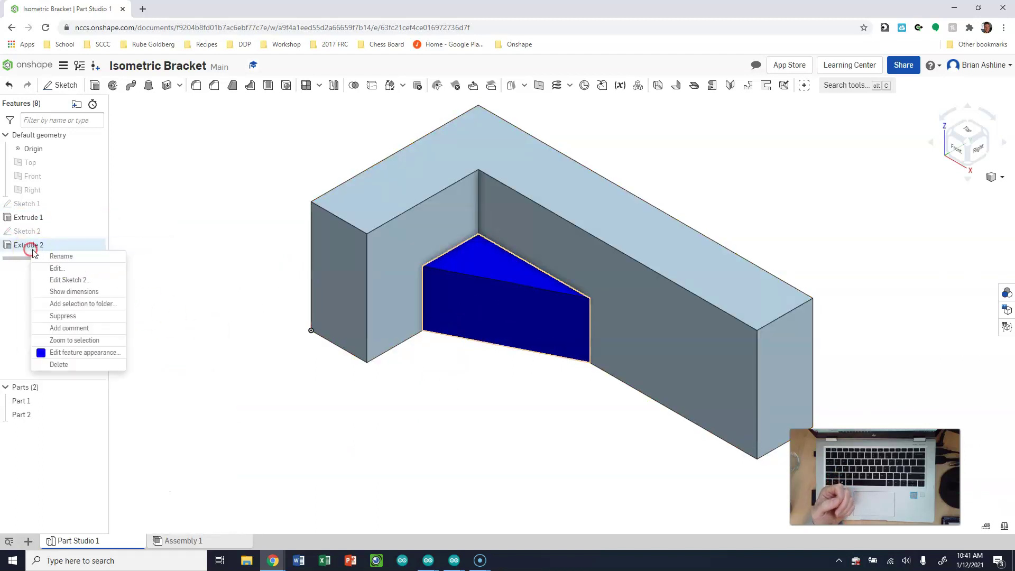
{"action": "left_click", "coordinate": [80, 353]}
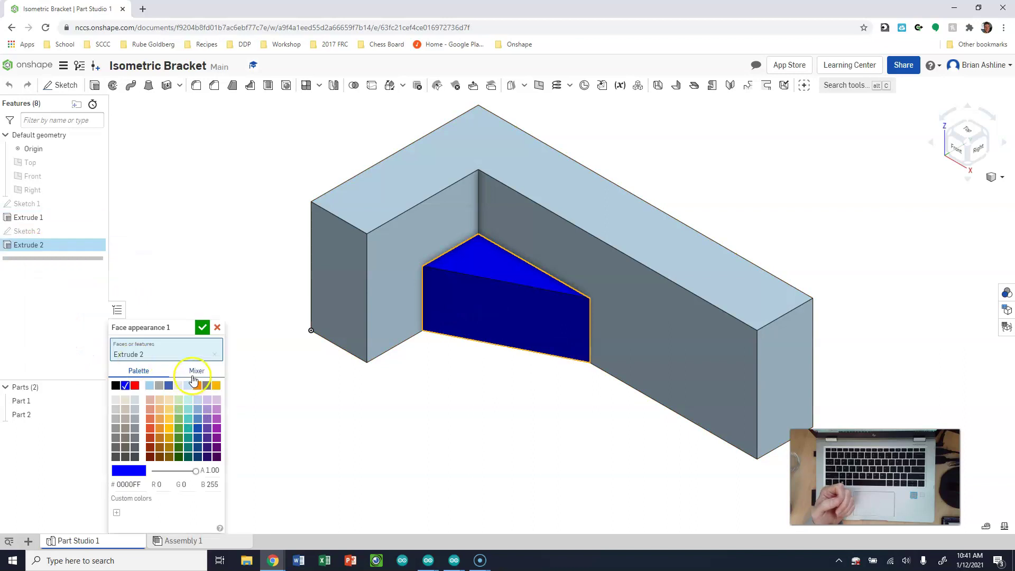
{"action": "left_click", "coordinate": [178, 386]}
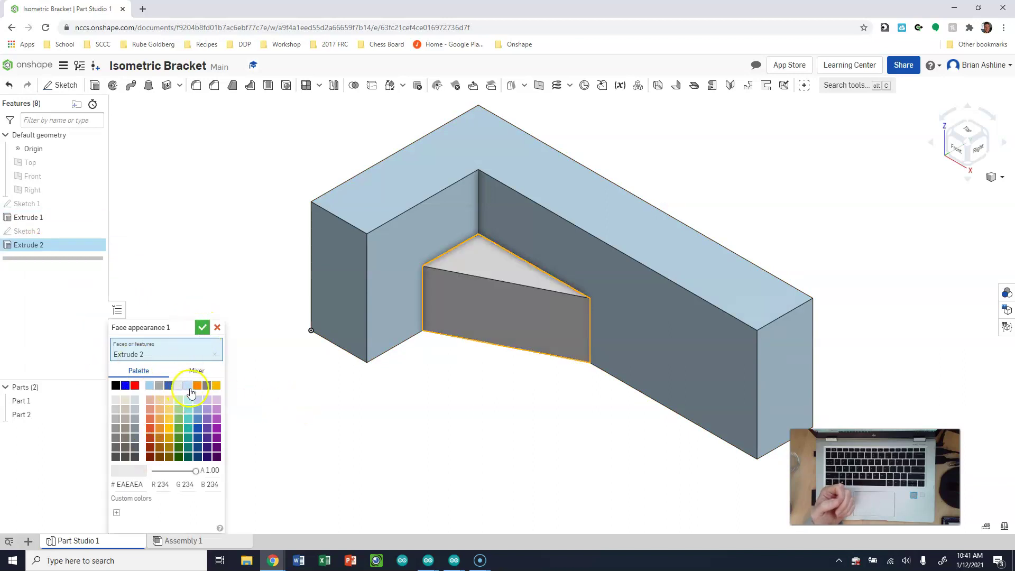
{"action": "left_click", "coordinate": [208, 386]}
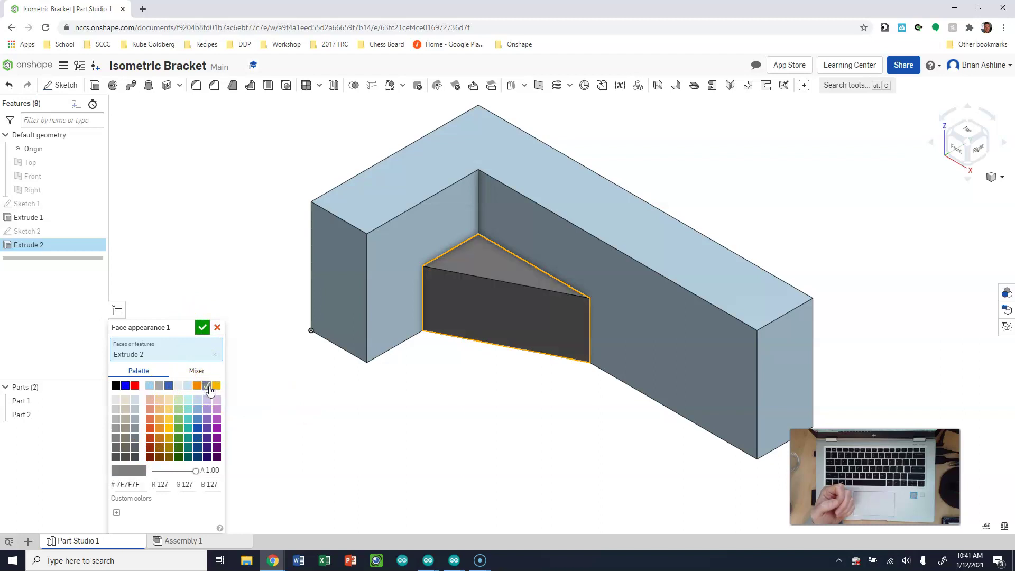
{"action": "left_click", "coordinate": [197, 386]}
{"action": "left_click", "coordinate": [188, 387]}
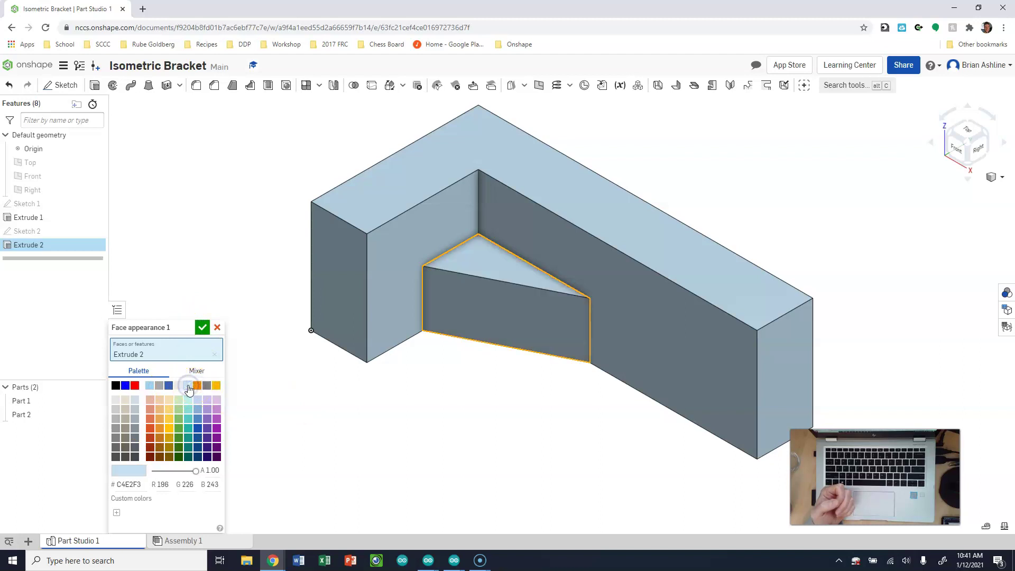
{"action": "left_click", "coordinate": [202, 329]}
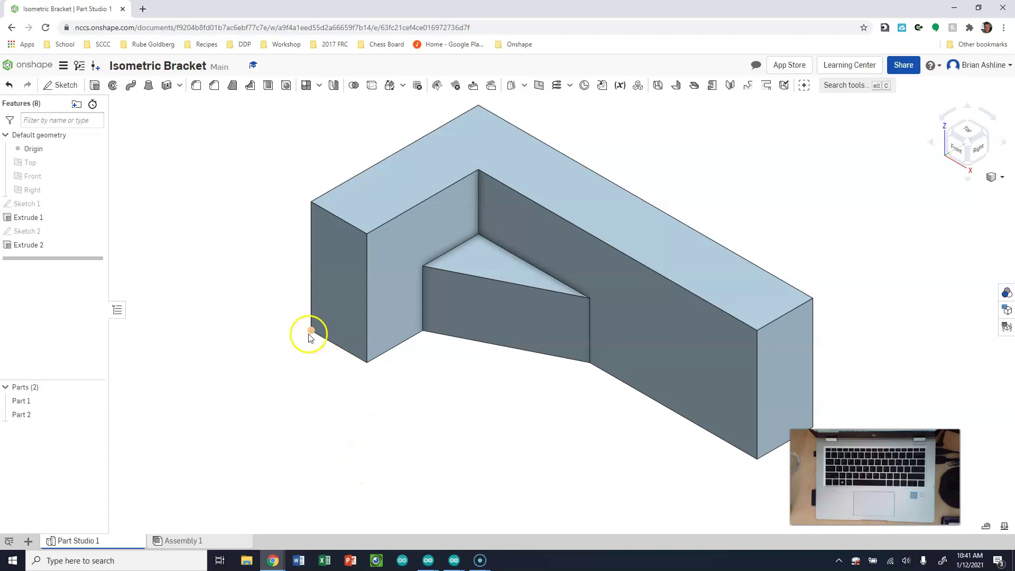
{"action": "left_click", "coordinate": [95, 150]}
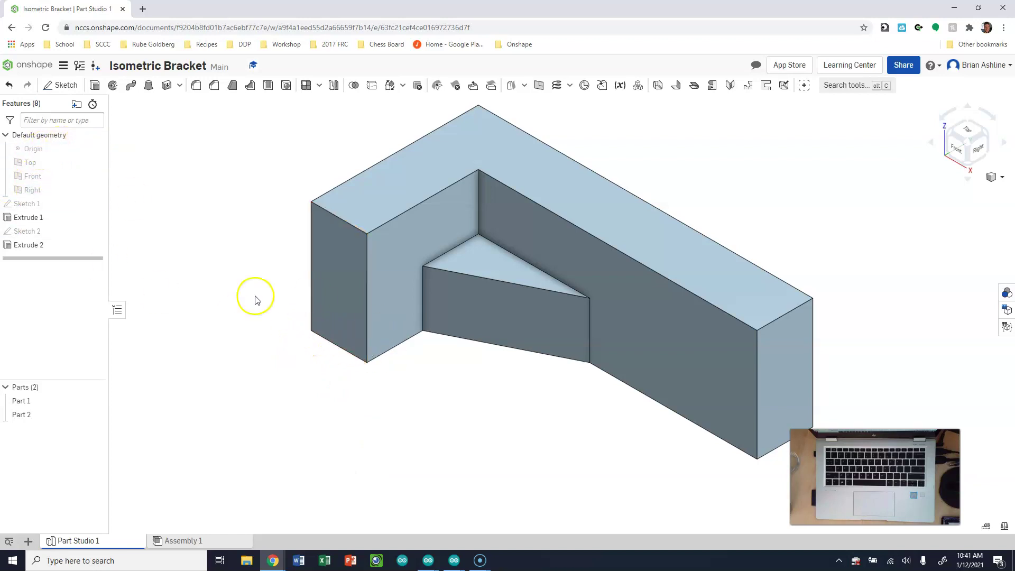
{"action": "left_click", "coordinate": [95, 149]}
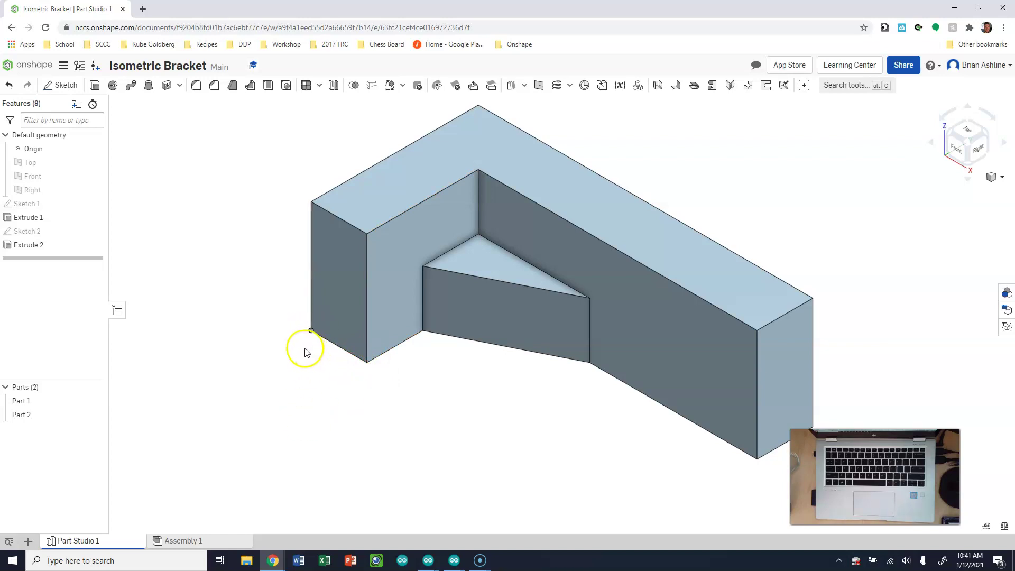
{"action": "left_click", "coordinate": [896, 65]}
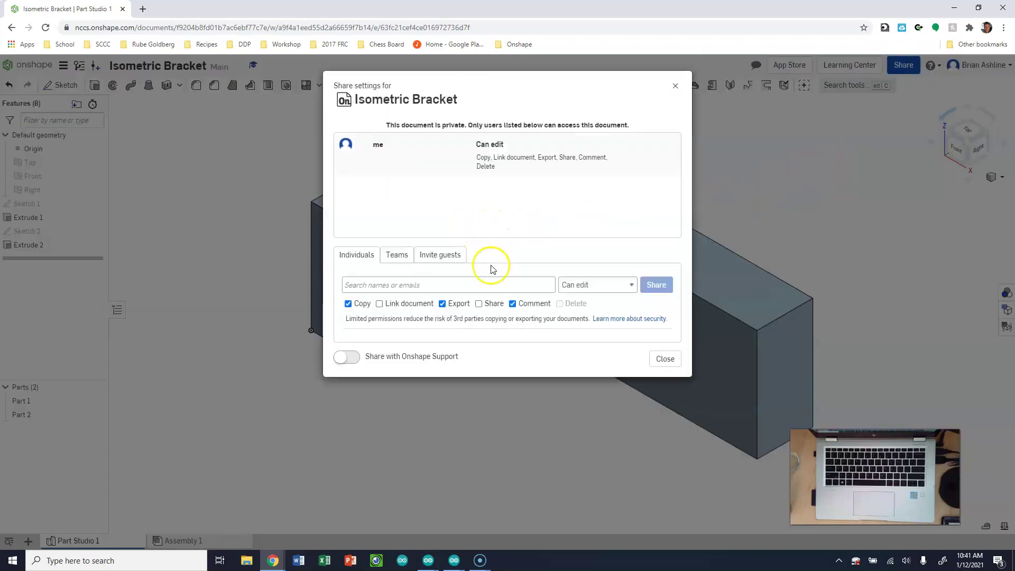
{"action": "left_click", "coordinate": [415, 285]}
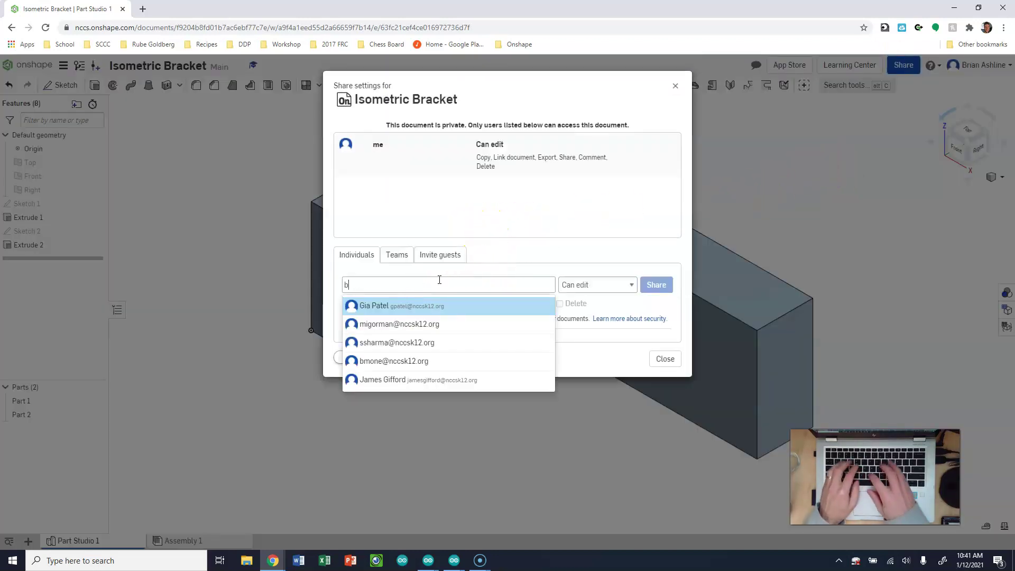
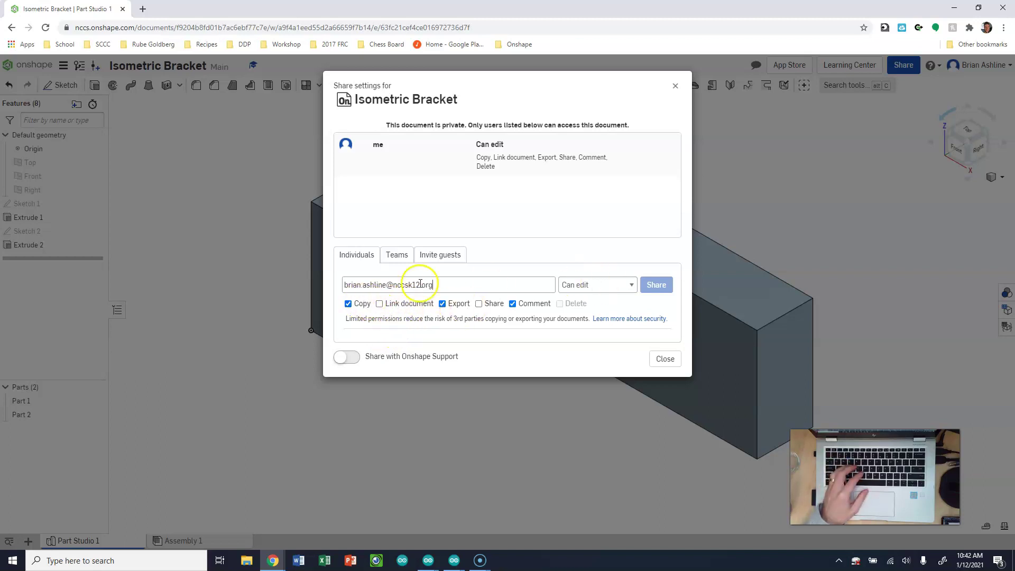
{"action": "left_click", "coordinate": [665, 359]}
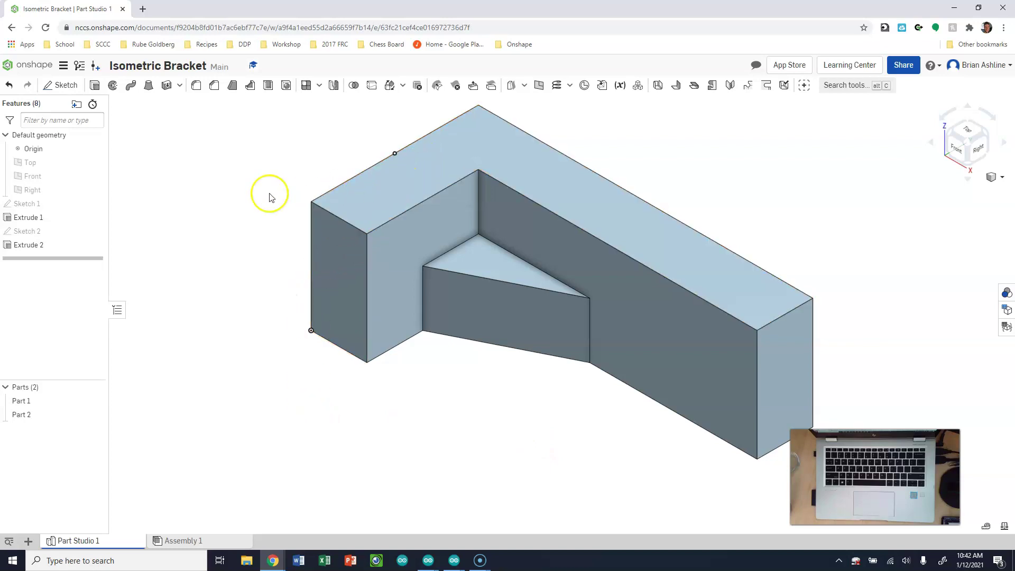
- Show the bracket in Front view, zoomed to fit the window
{"action": "left_click", "coordinate": [34, 148]}
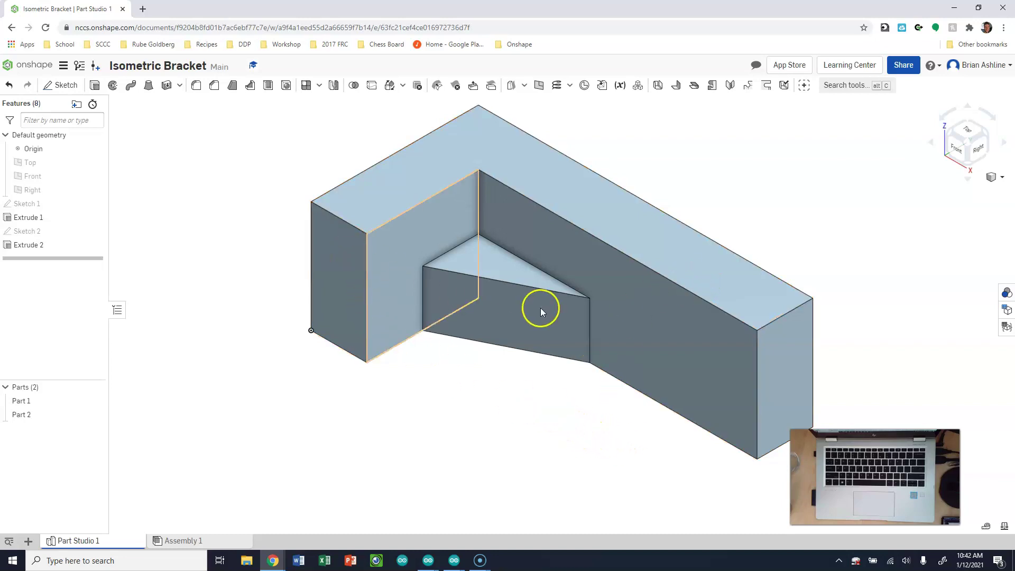
{"action": "left_click", "coordinate": [961, 152]}
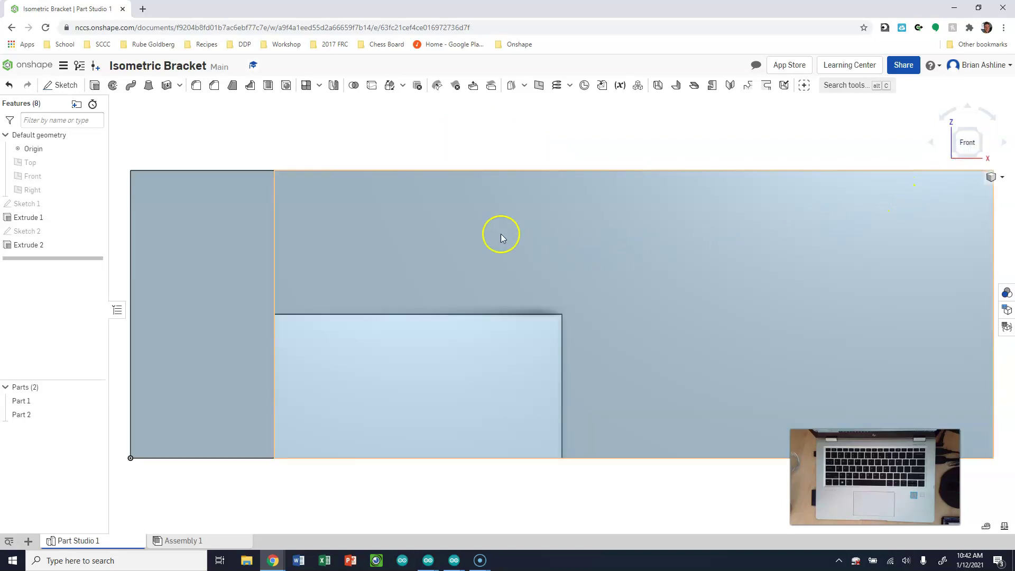
{"action": "key", "text": "f"}
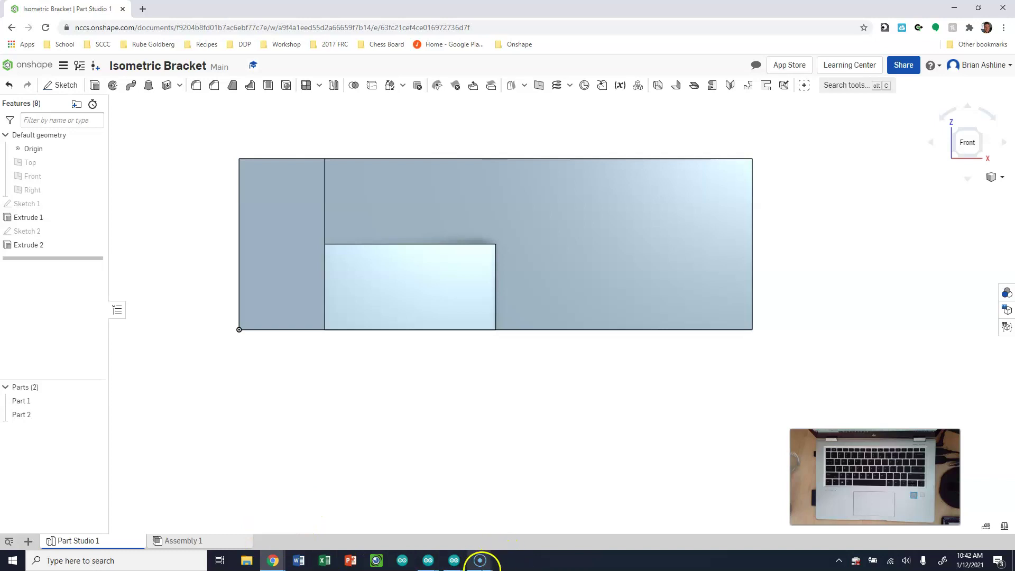
{"action": "left_click", "coordinate": [272, 560]}
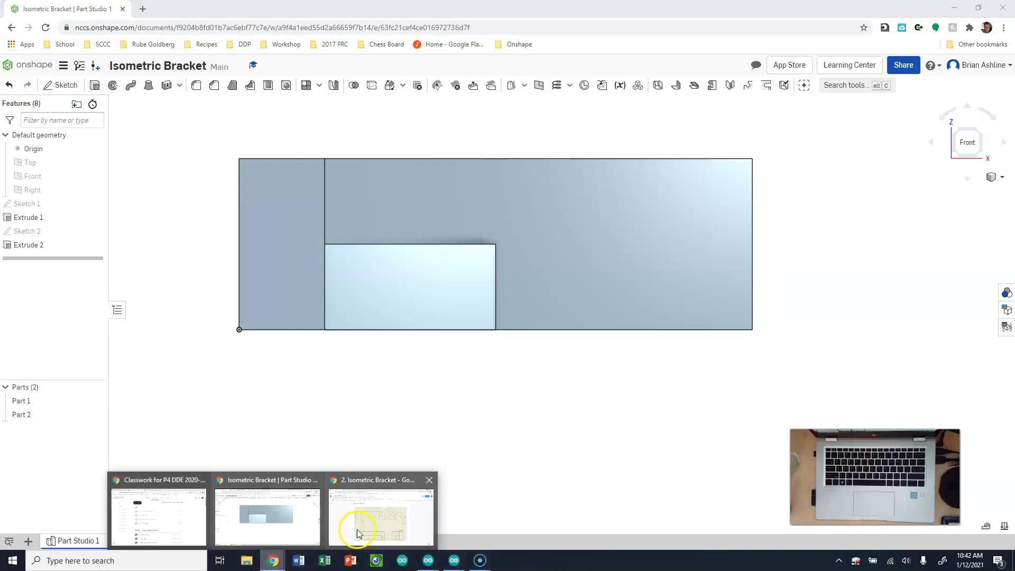
- Look over the reference drawing, then show the bracket's Top view to compare
{"action": "left_click", "coordinate": [357, 533]}
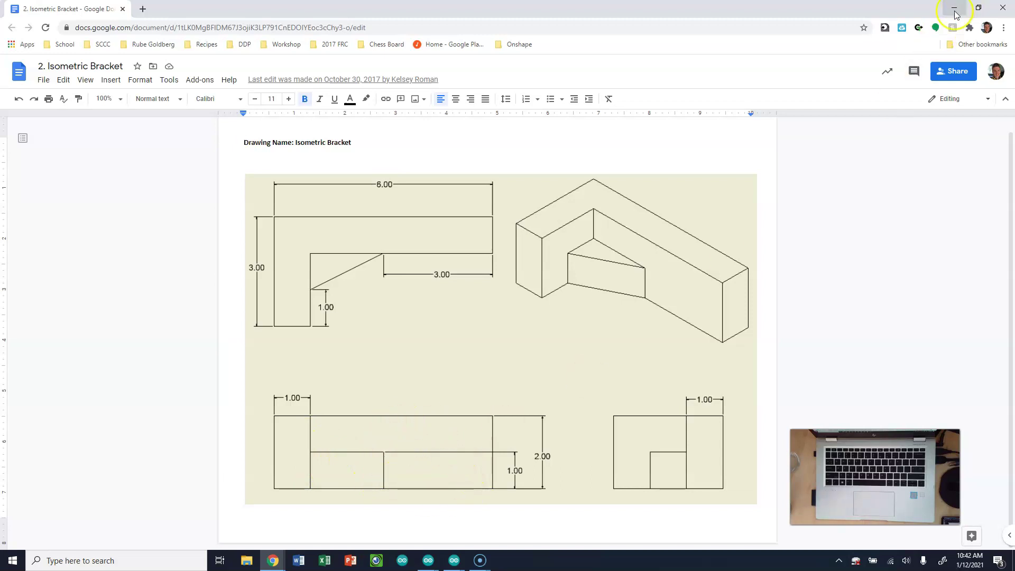
{"action": "left_click", "coordinate": [955, 9]}
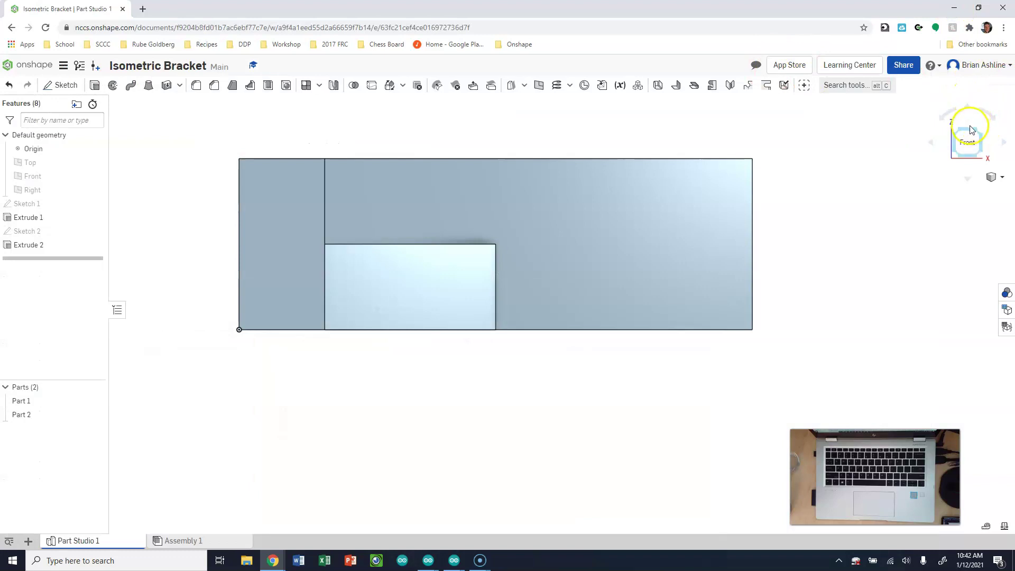
{"action": "left_click", "coordinate": [957, 129]}
{"action": "left_click", "coordinate": [975, 132]}
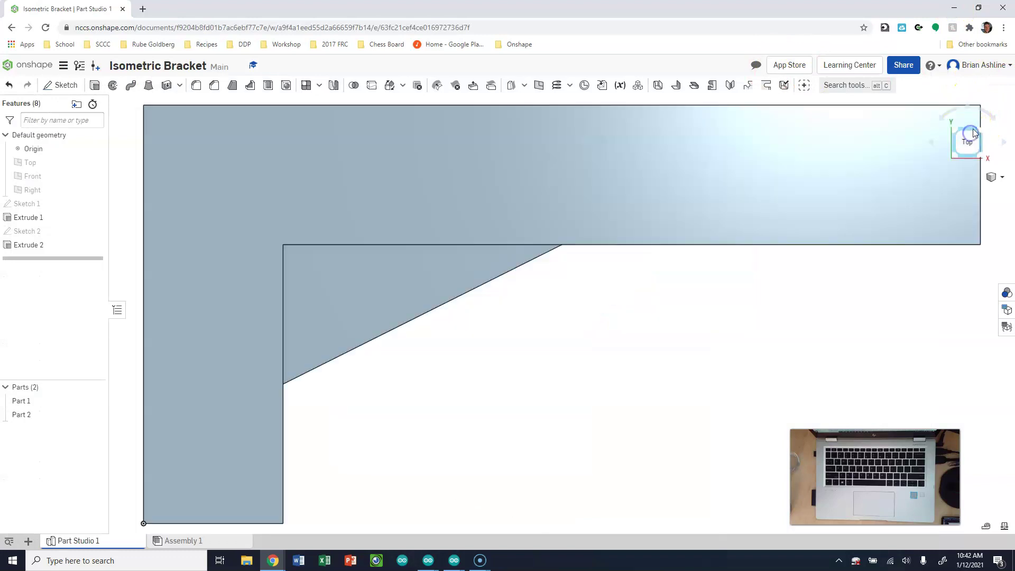
{"action": "scroll", "coordinate": [566, 198], "scroll_direction": "down", "scroll_amount": 3}
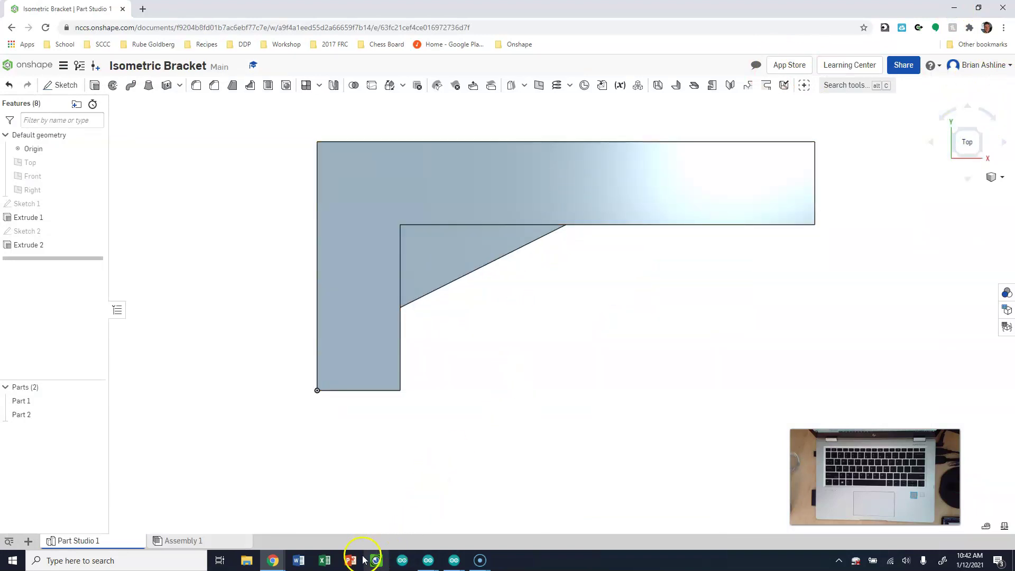
- Recheck the drawing, compare the Right view, then return to the isometric view
{"action": "mouse_move", "coordinate": [271, 562]}
{"action": "left_click", "coordinate": [365, 518]}
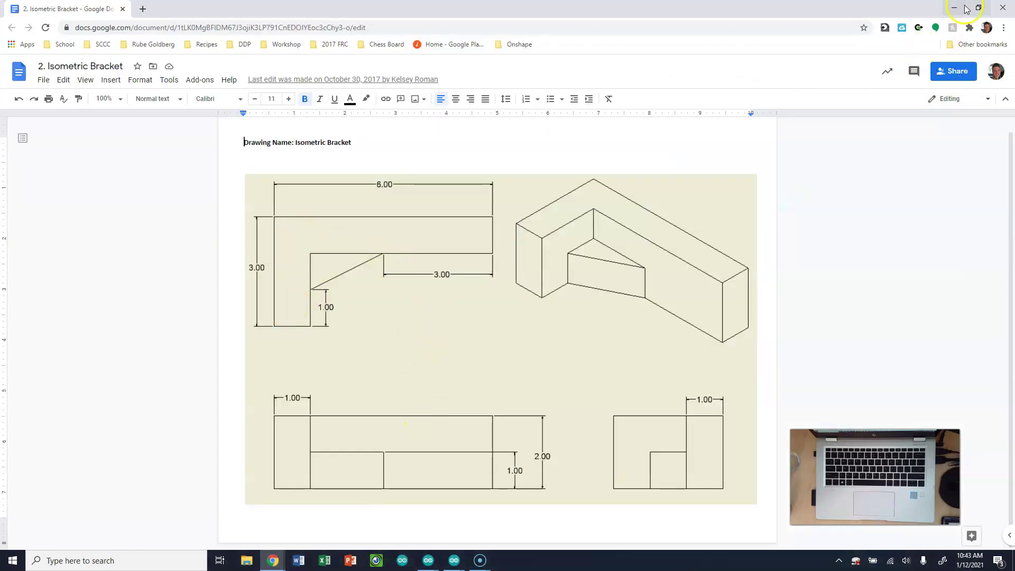
{"action": "left_click", "coordinate": [955, 7]}
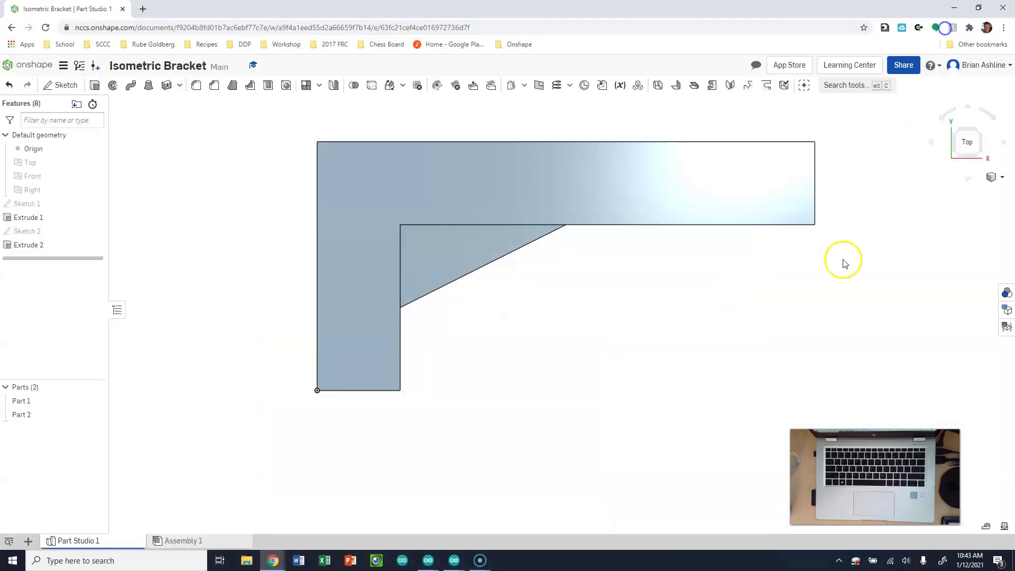
{"action": "left_click", "coordinate": [976, 159]}
{"action": "left_click", "coordinate": [963, 168]}
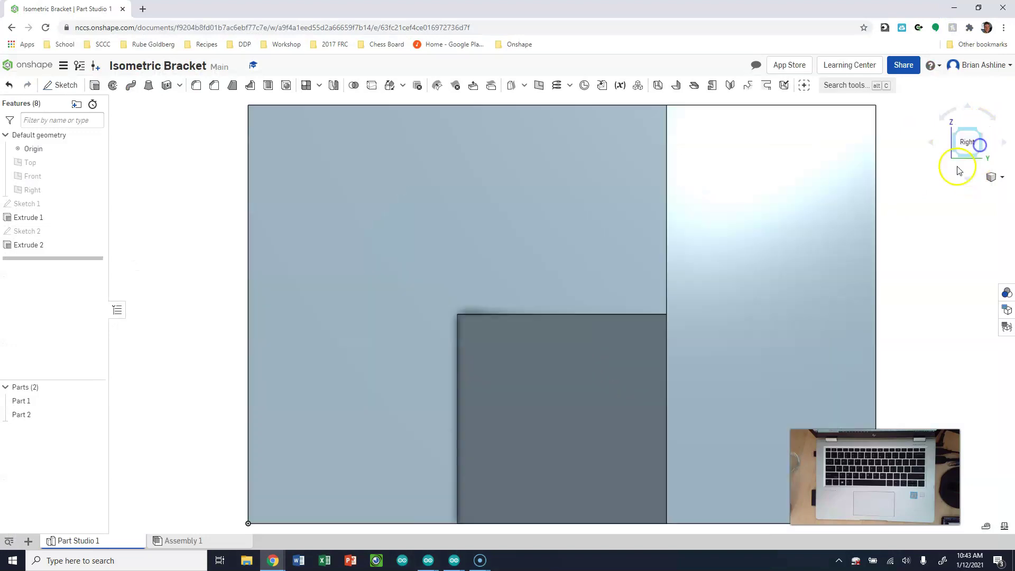
{"action": "scroll", "coordinate": [576, 198], "scroll_direction": "down", "scroll_amount": 5}
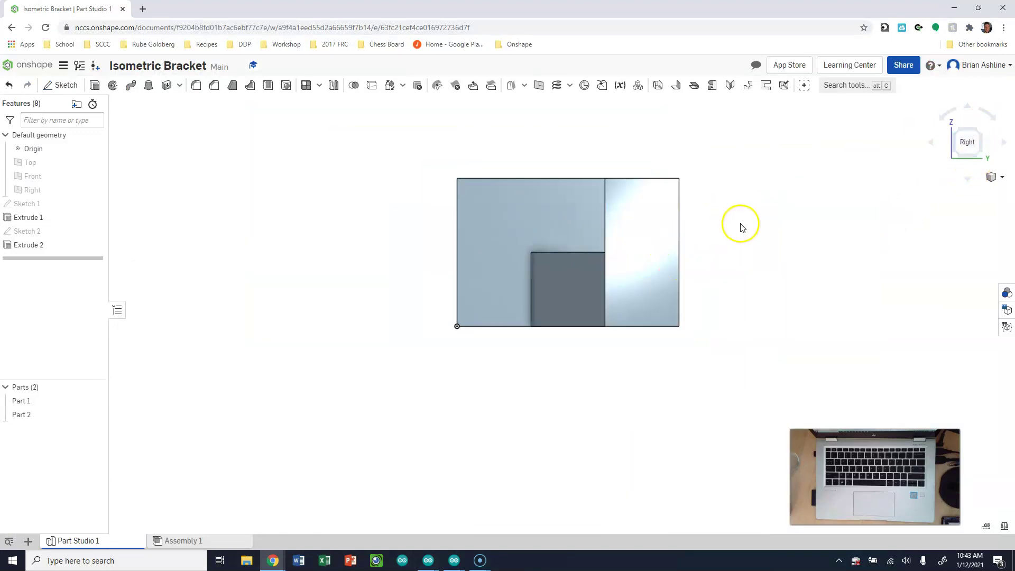
{"action": "scroll", "coordinate": [761, 217], "scroll_direction": "up", "scroll_amount": 1}
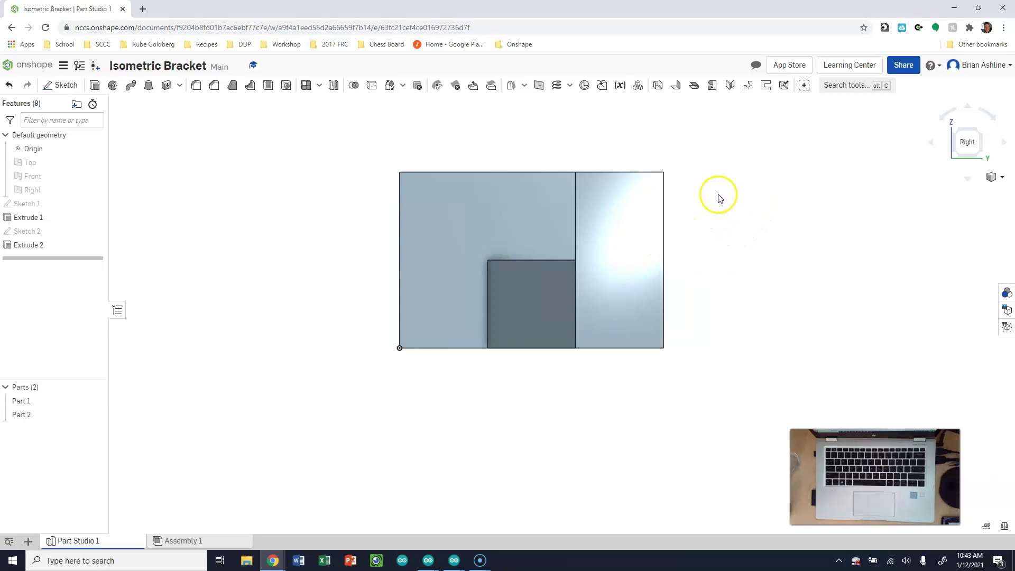
{"action": "left_click", "coordinate": [958, 133]}
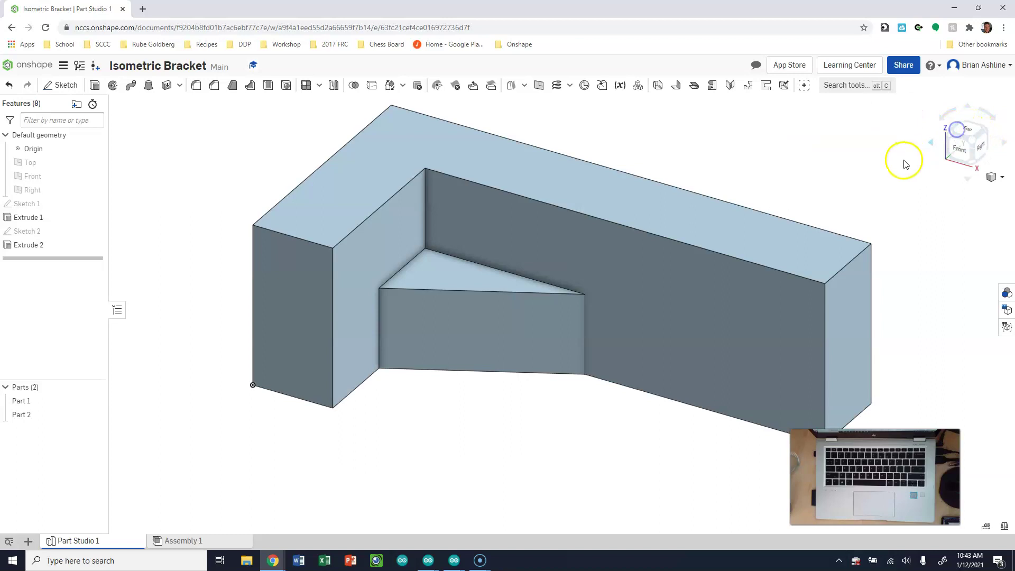